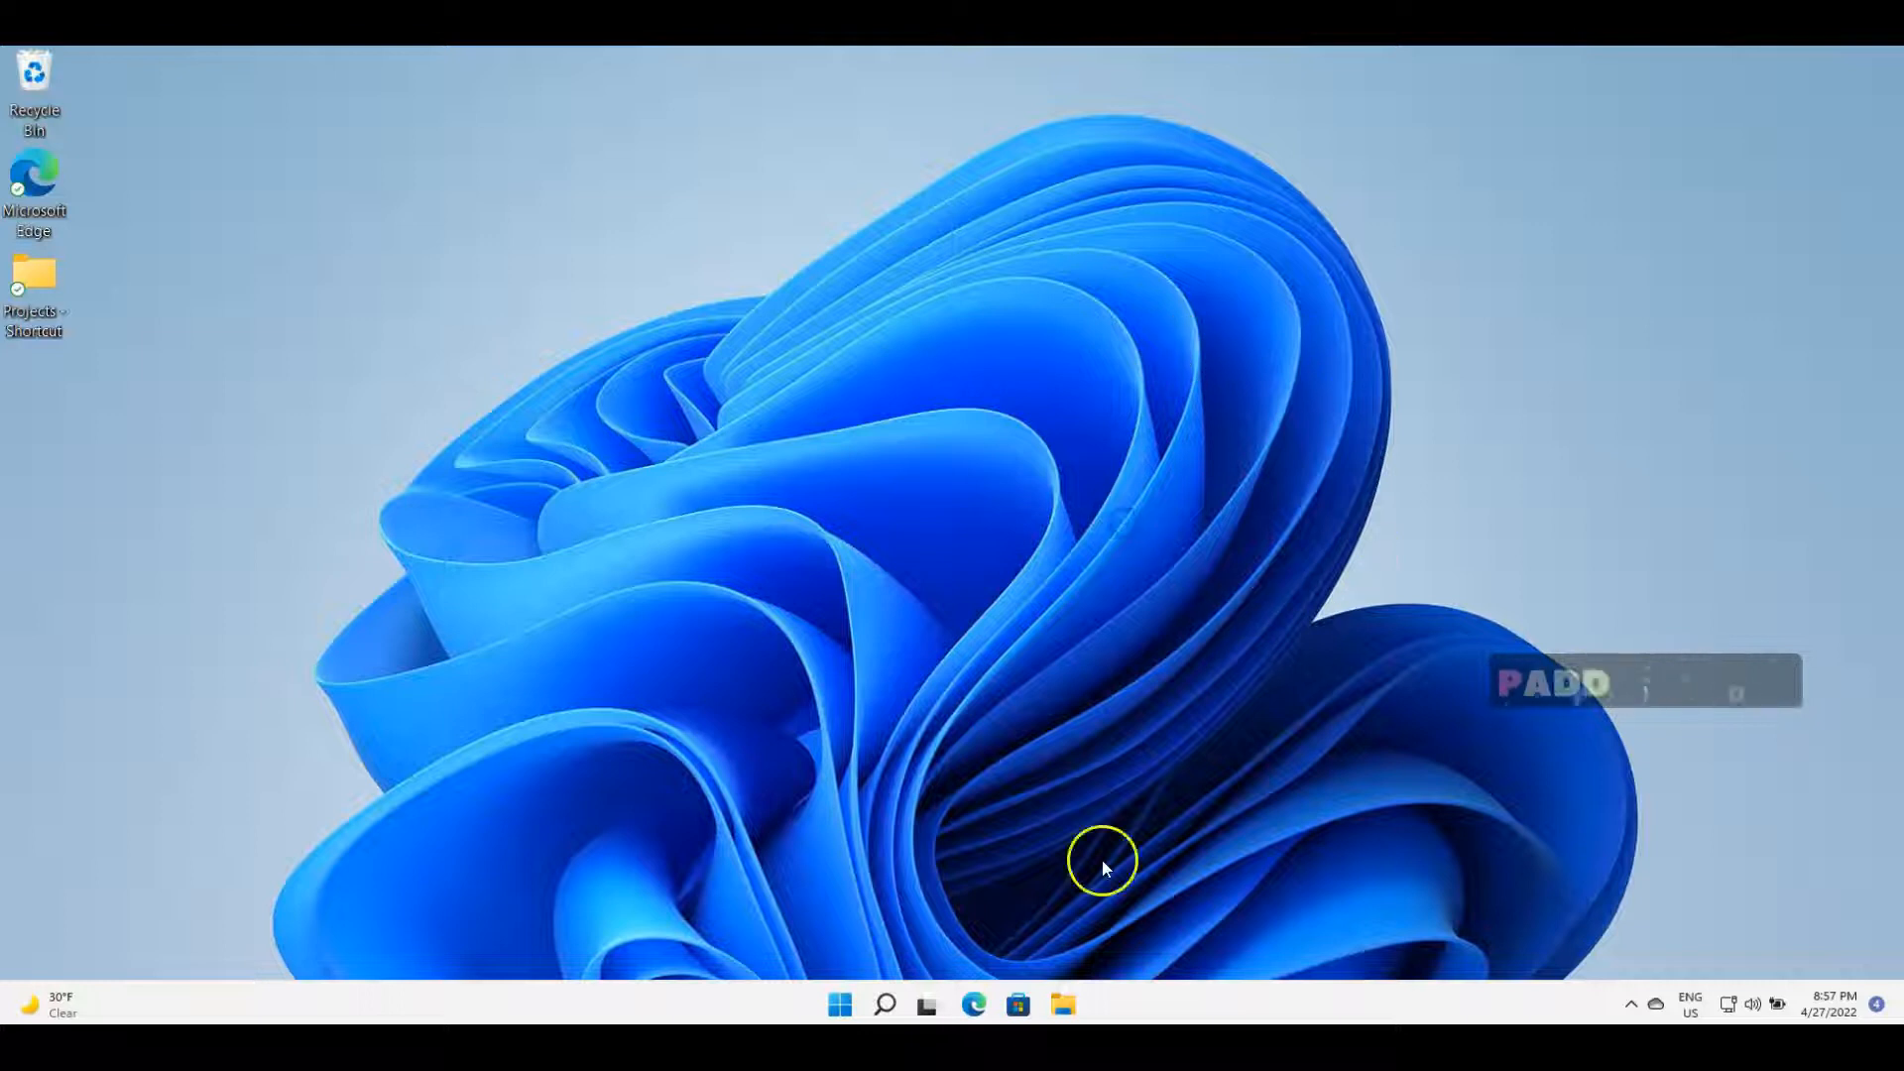
Open the OneDrive Documents folder in File Explorer
{"action": "left_click", "coordinate": [1064, 1006]}
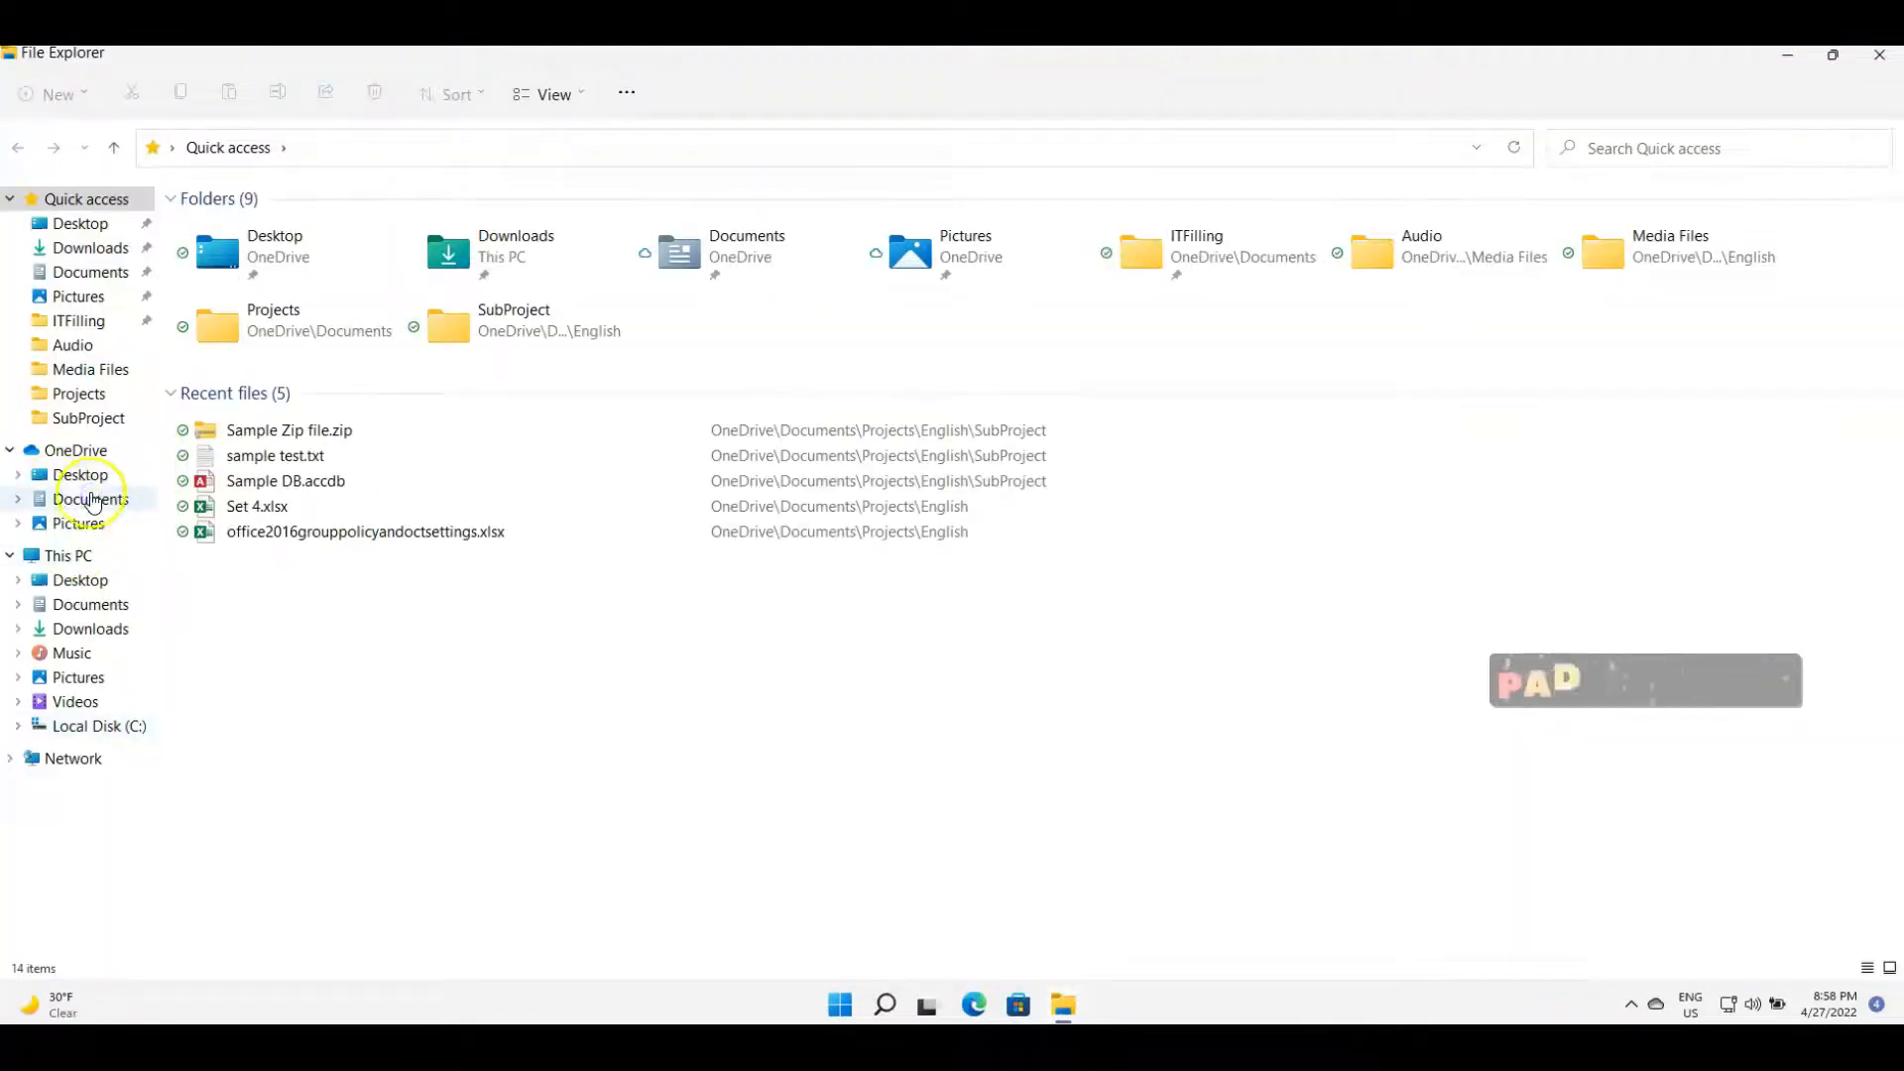
{"action": "left_click", "coordinate": [90, 499]}
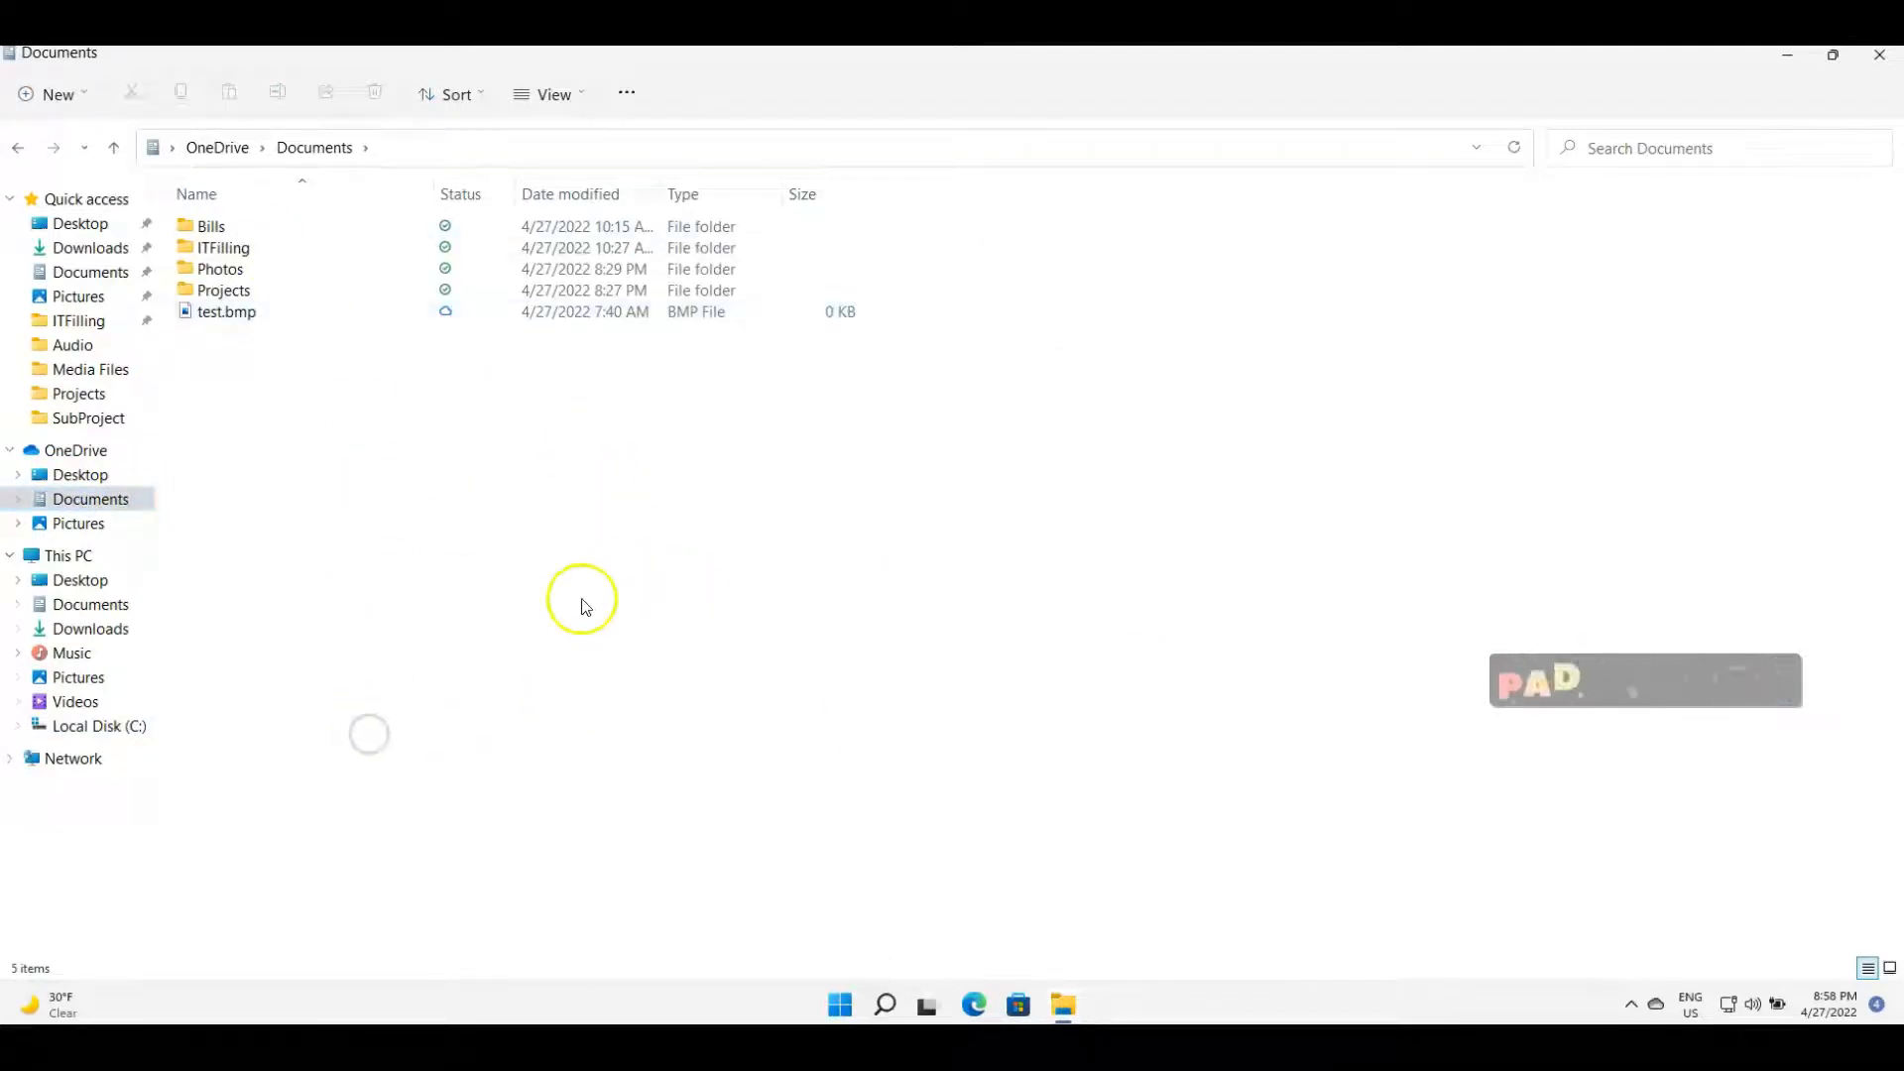
Examine the ways to delete test.bmp, in both its short and its extended list of file actions
{"action": "left_click", "coordinate": [228, 312]}
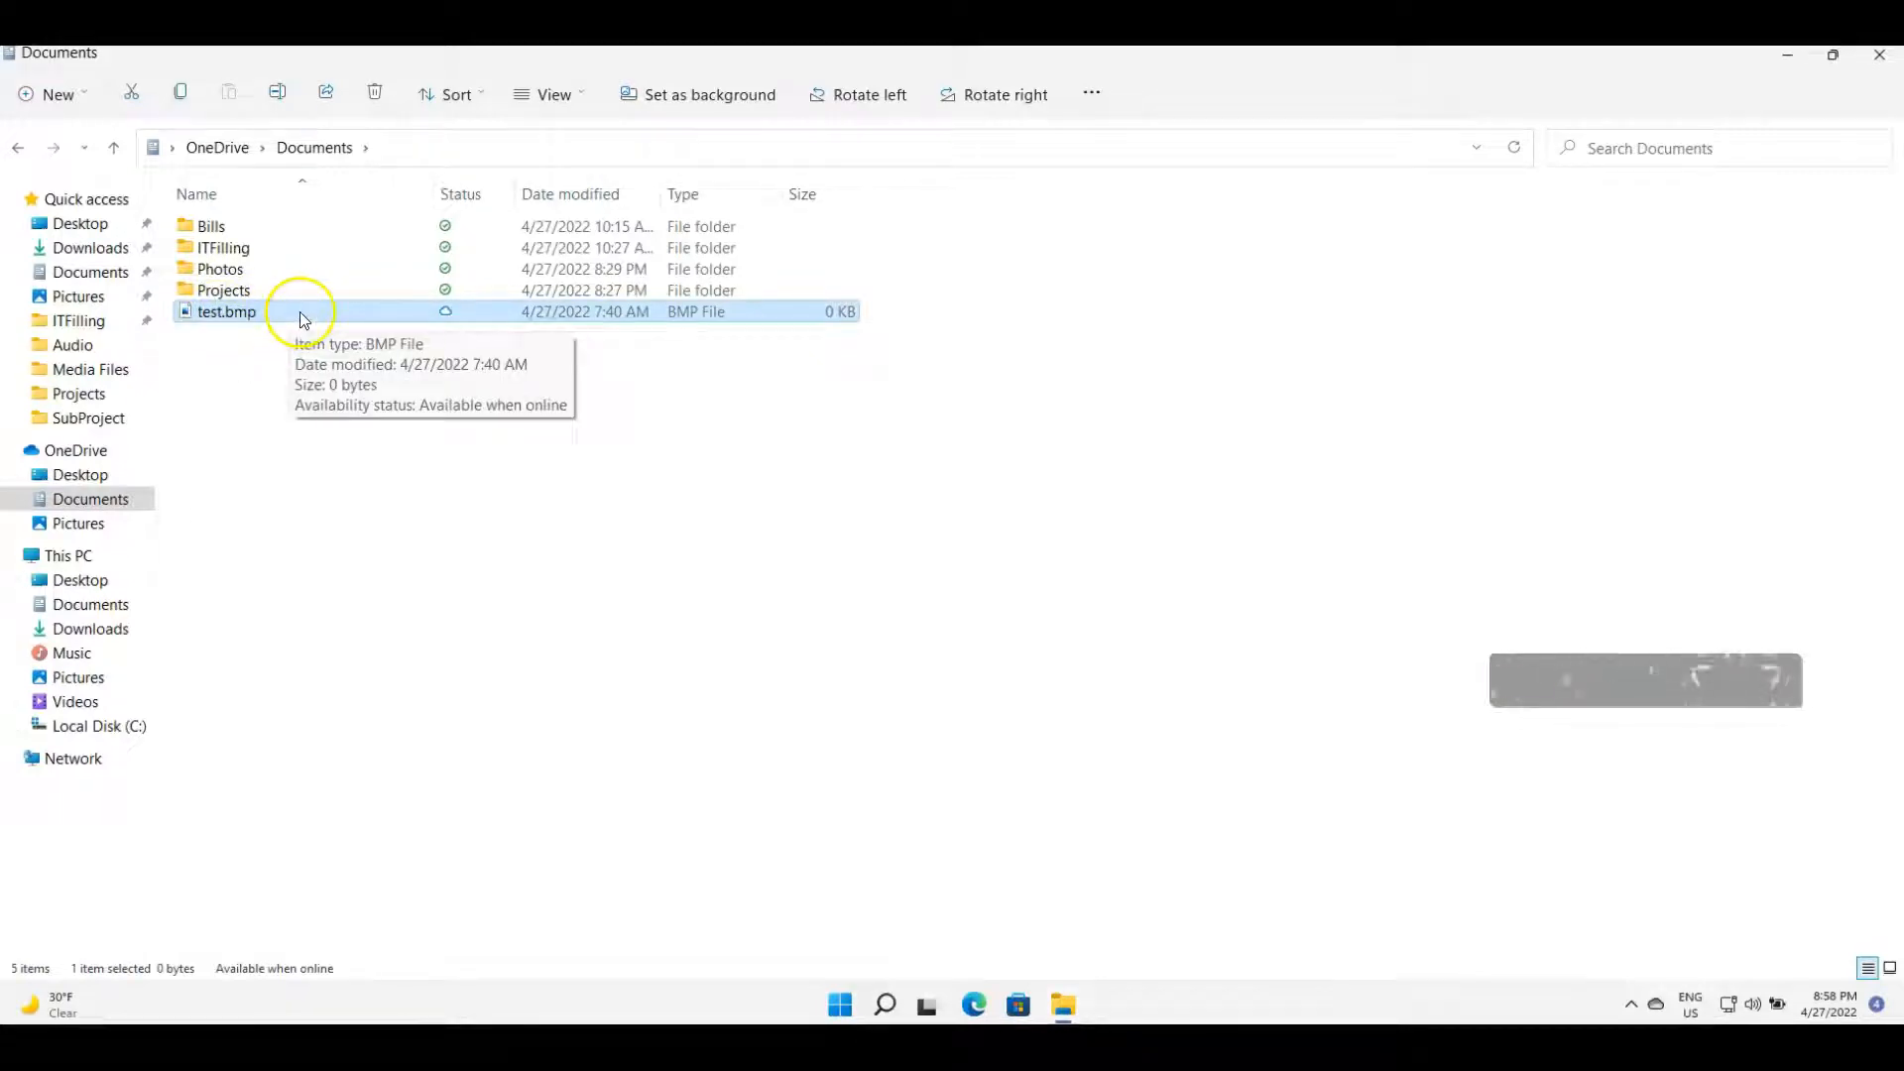
{"action": "right_click", "coordinate": [303, 319]}
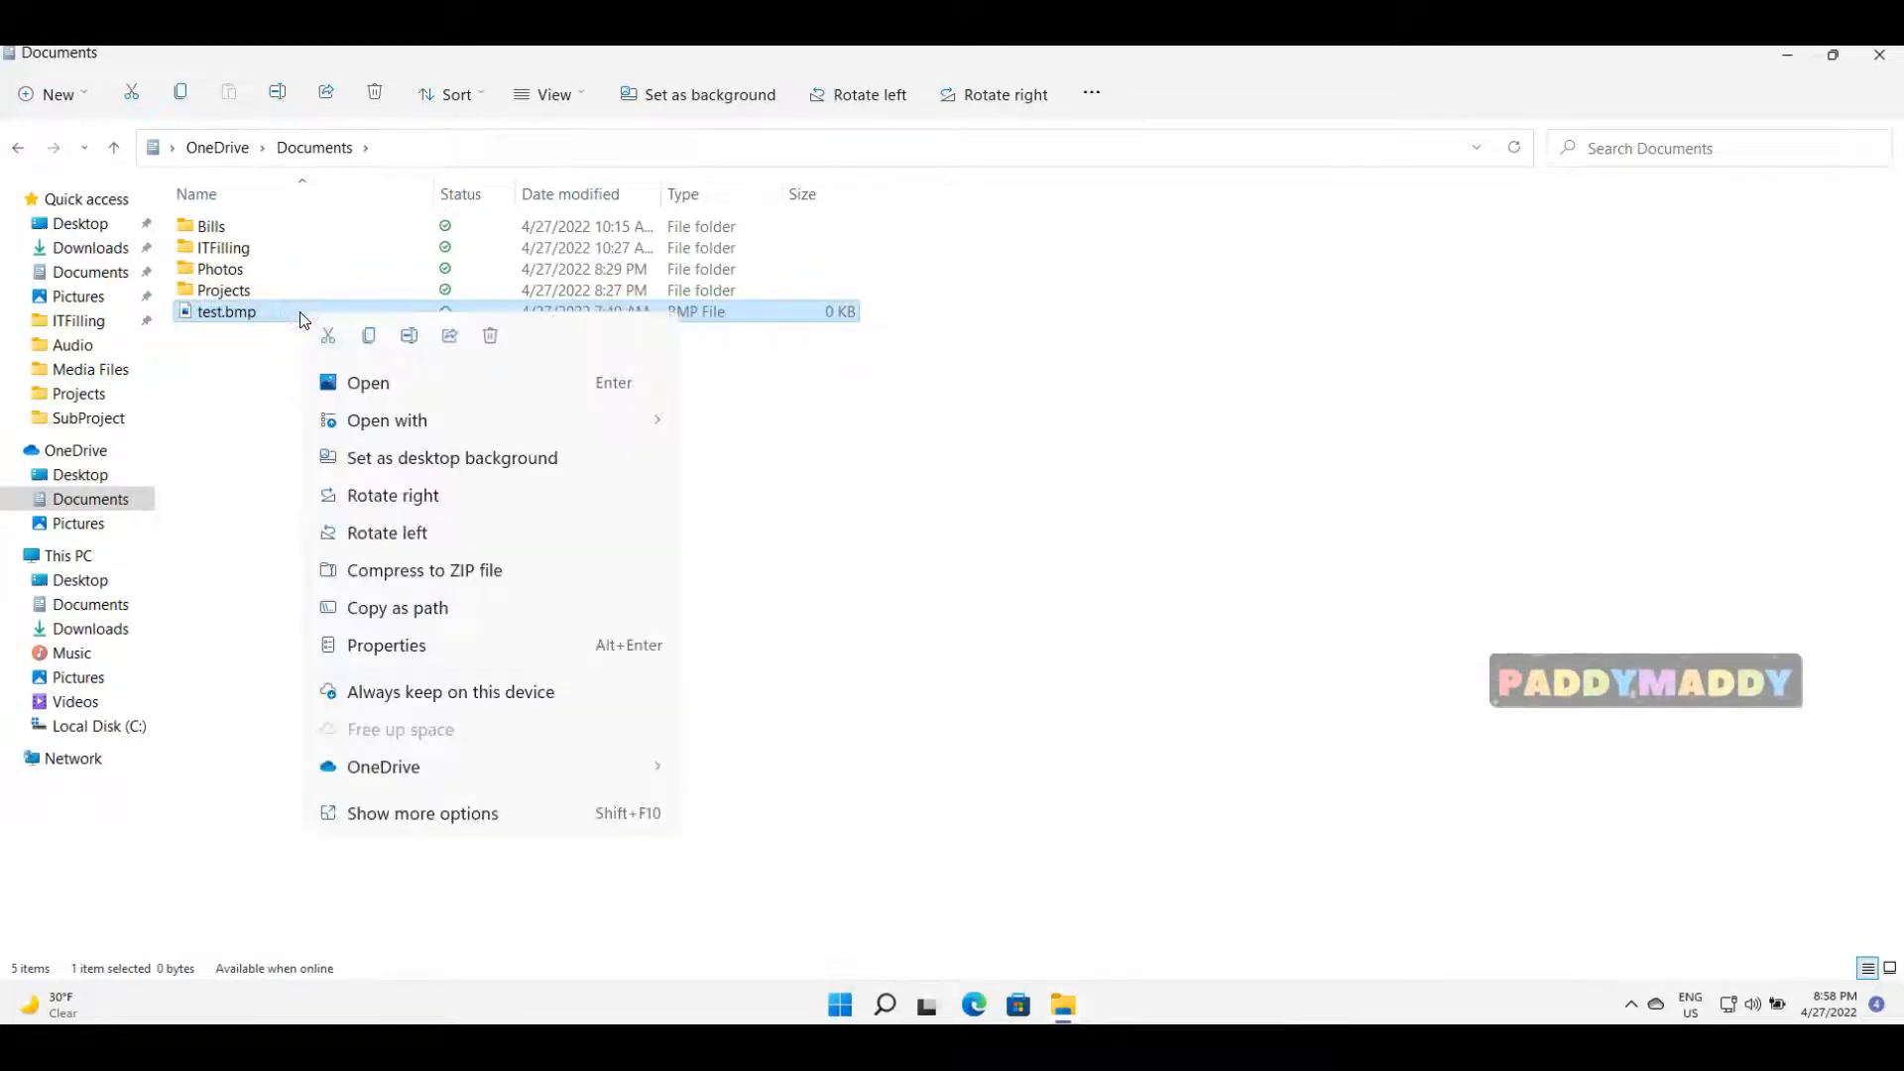
{"action": "left_click", "coordinate": [496, 339]}
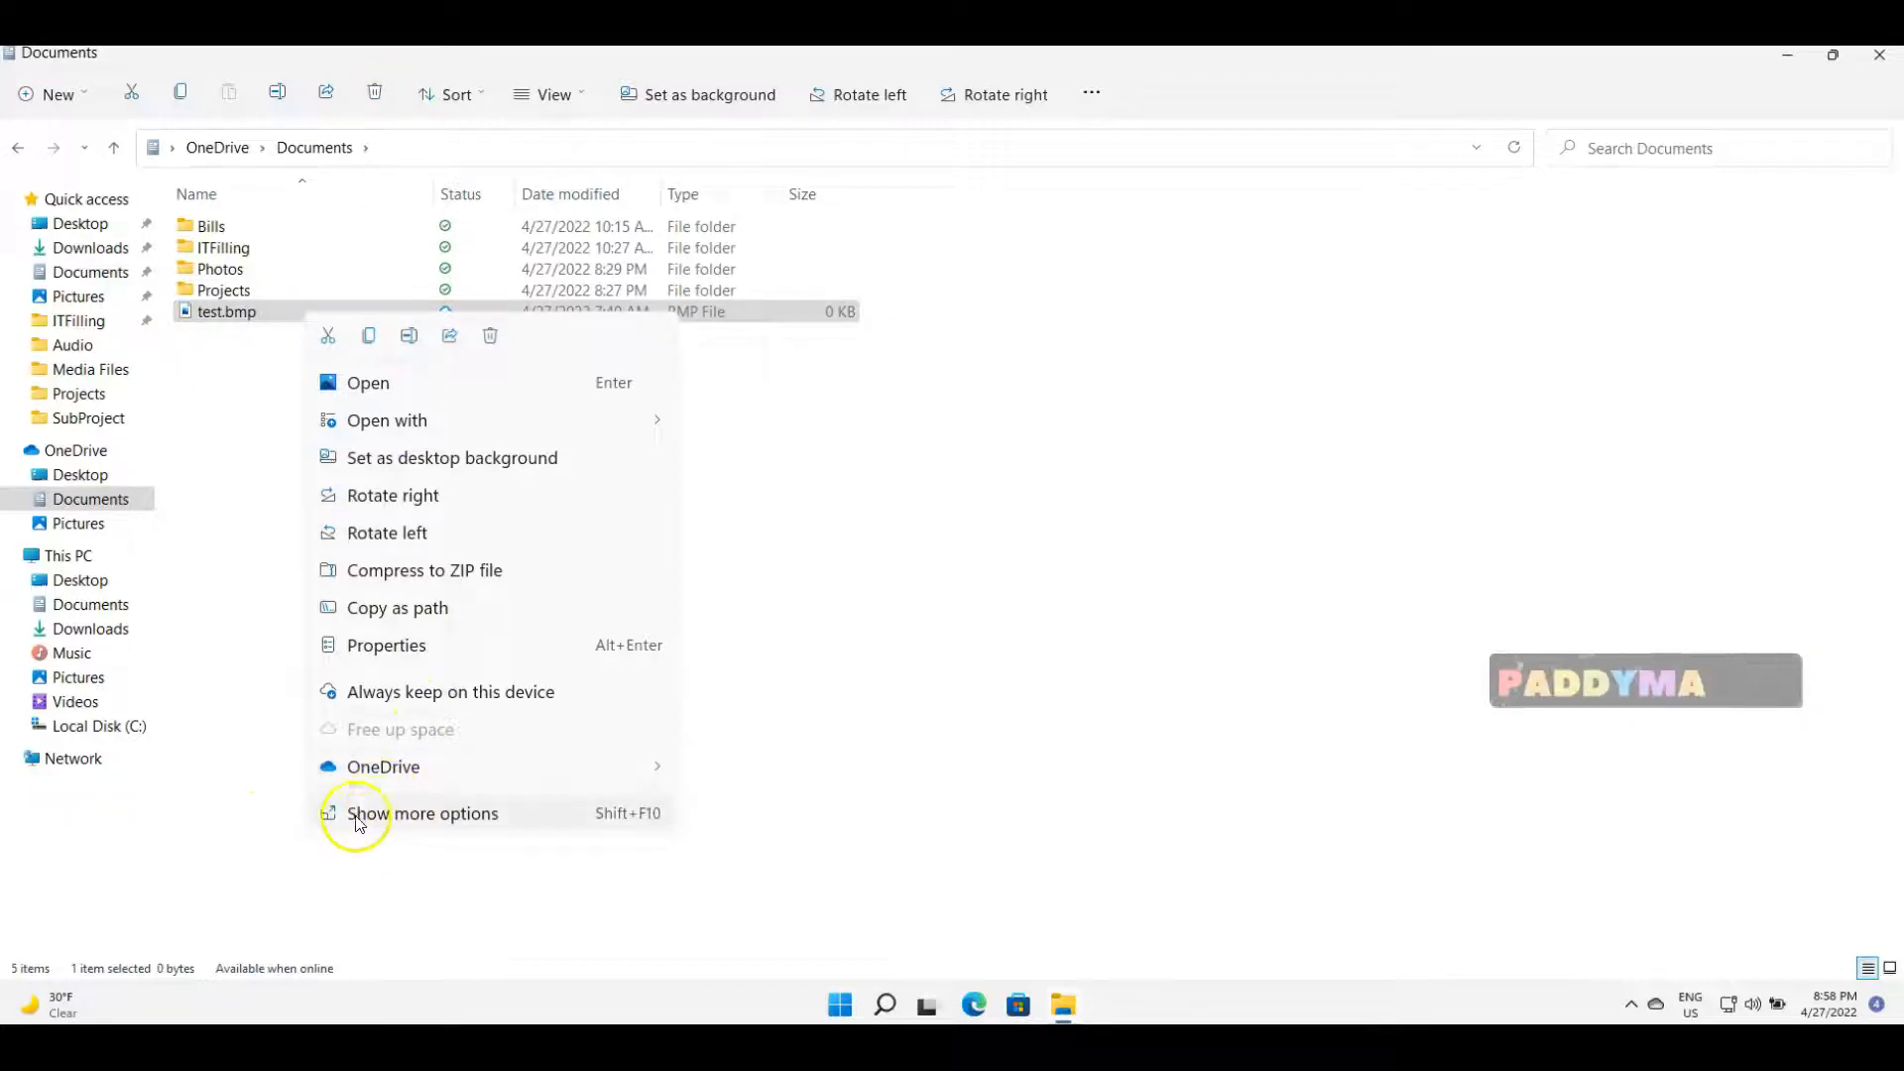
{"action": "left_click", "coordinate": [389, 815]}
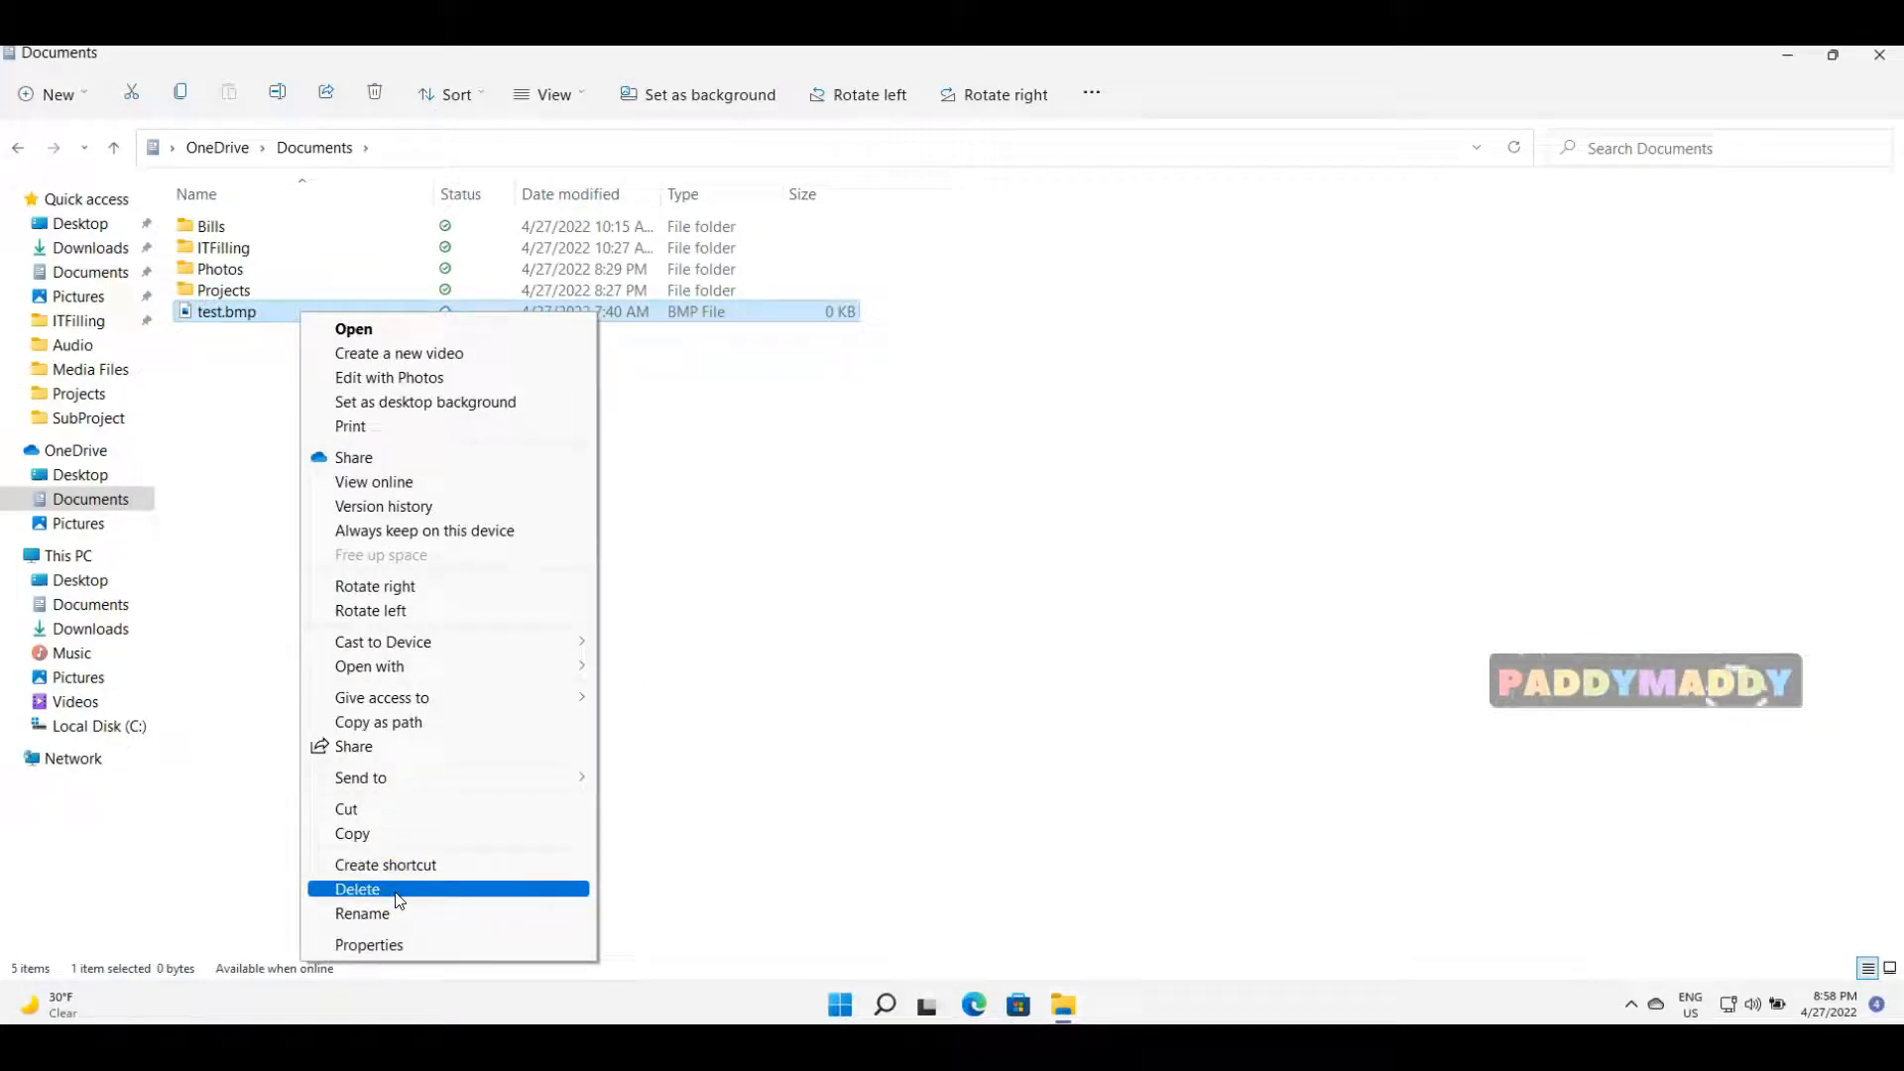
{"action": "left_click", "coordinate": [359, 892]}
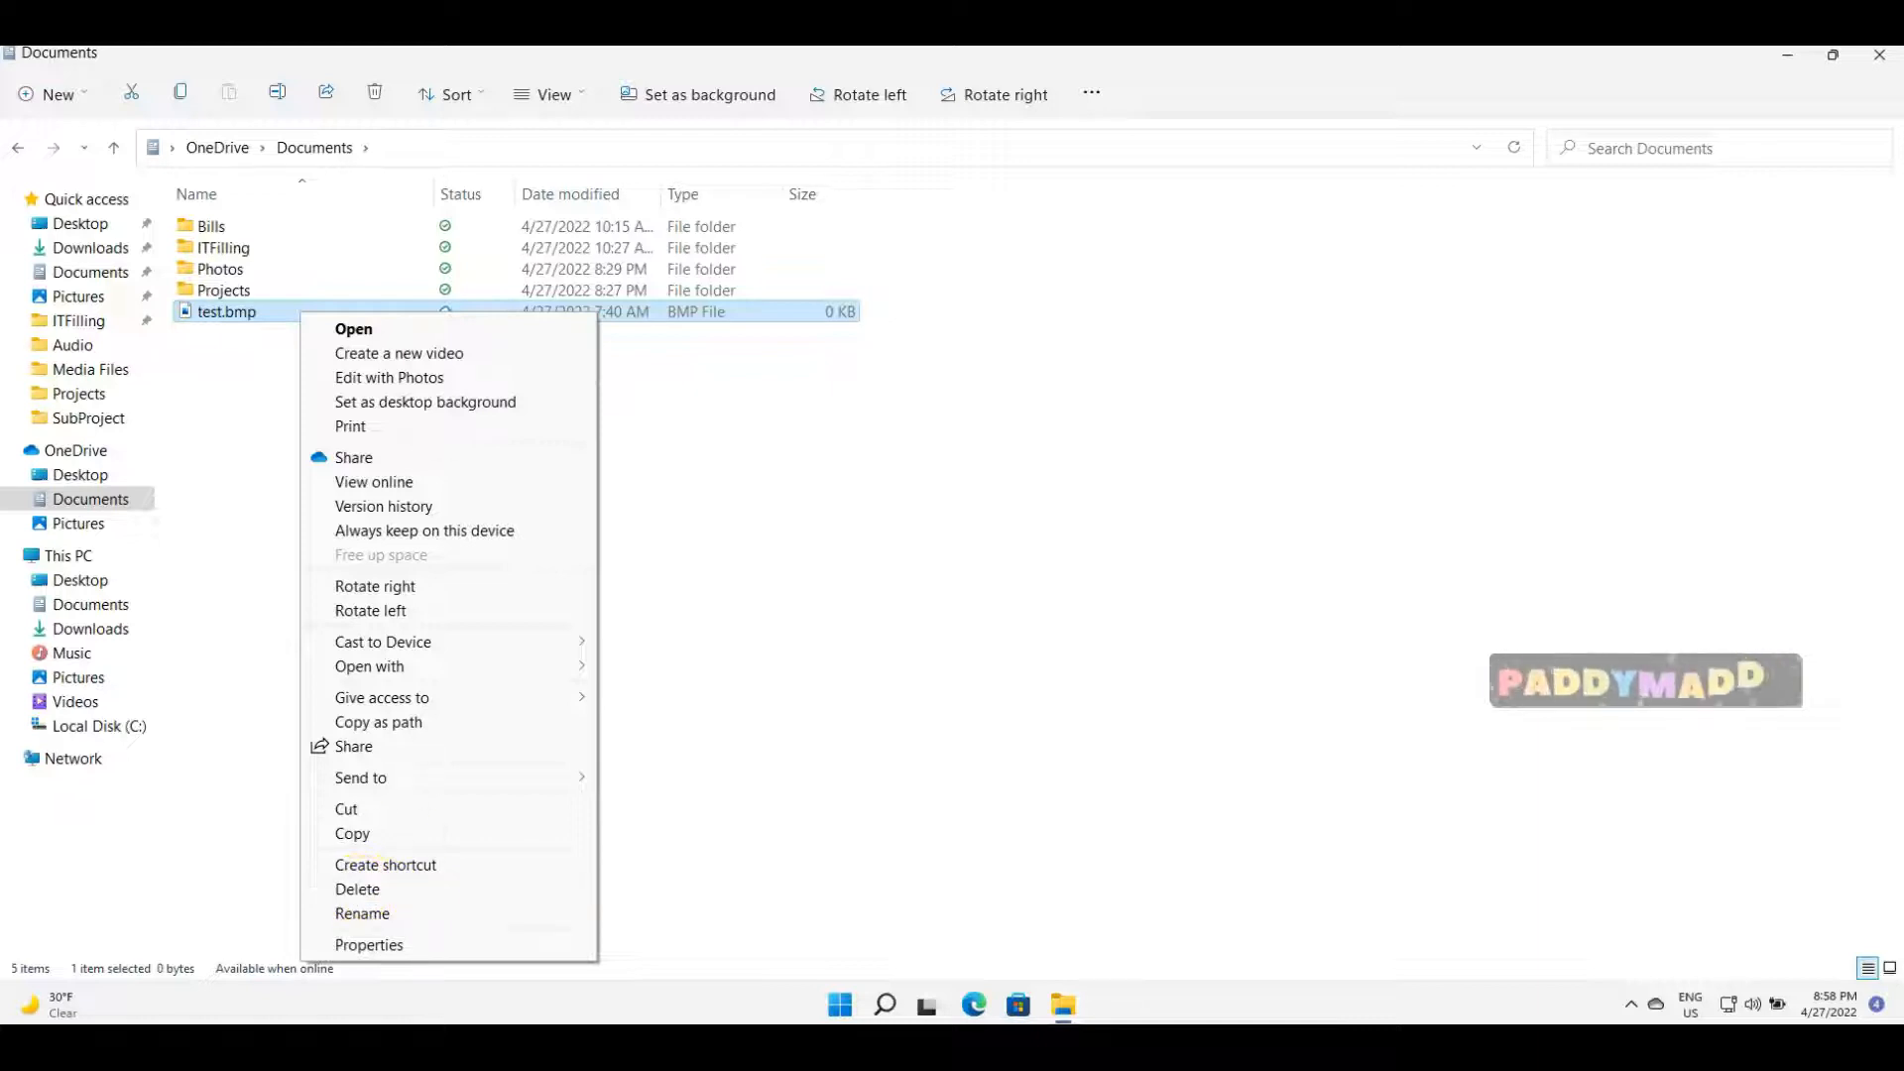
{"action": "right_click", "coordinate": [255, 314]}
{"action": "left_click", "coordinate": [242, 312]}
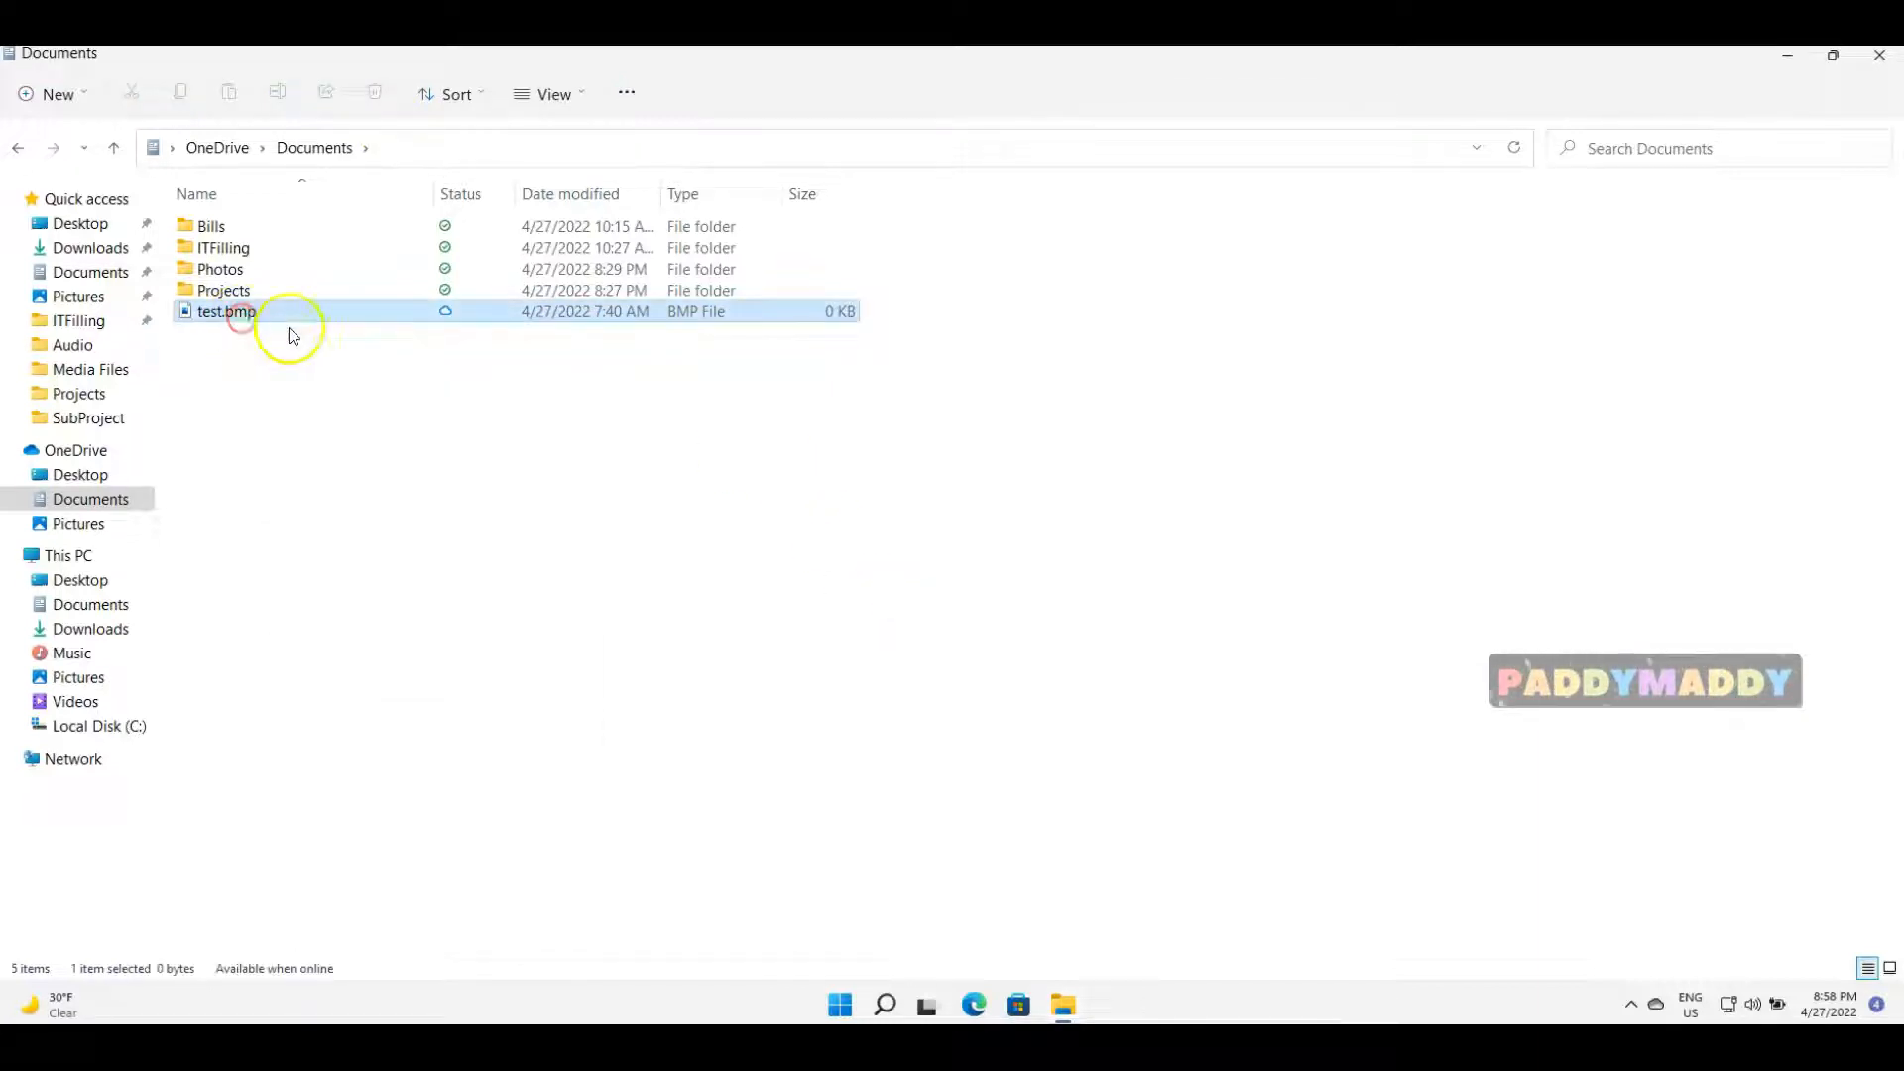
{"action": "right_click", "coordinate": [238, 314]}
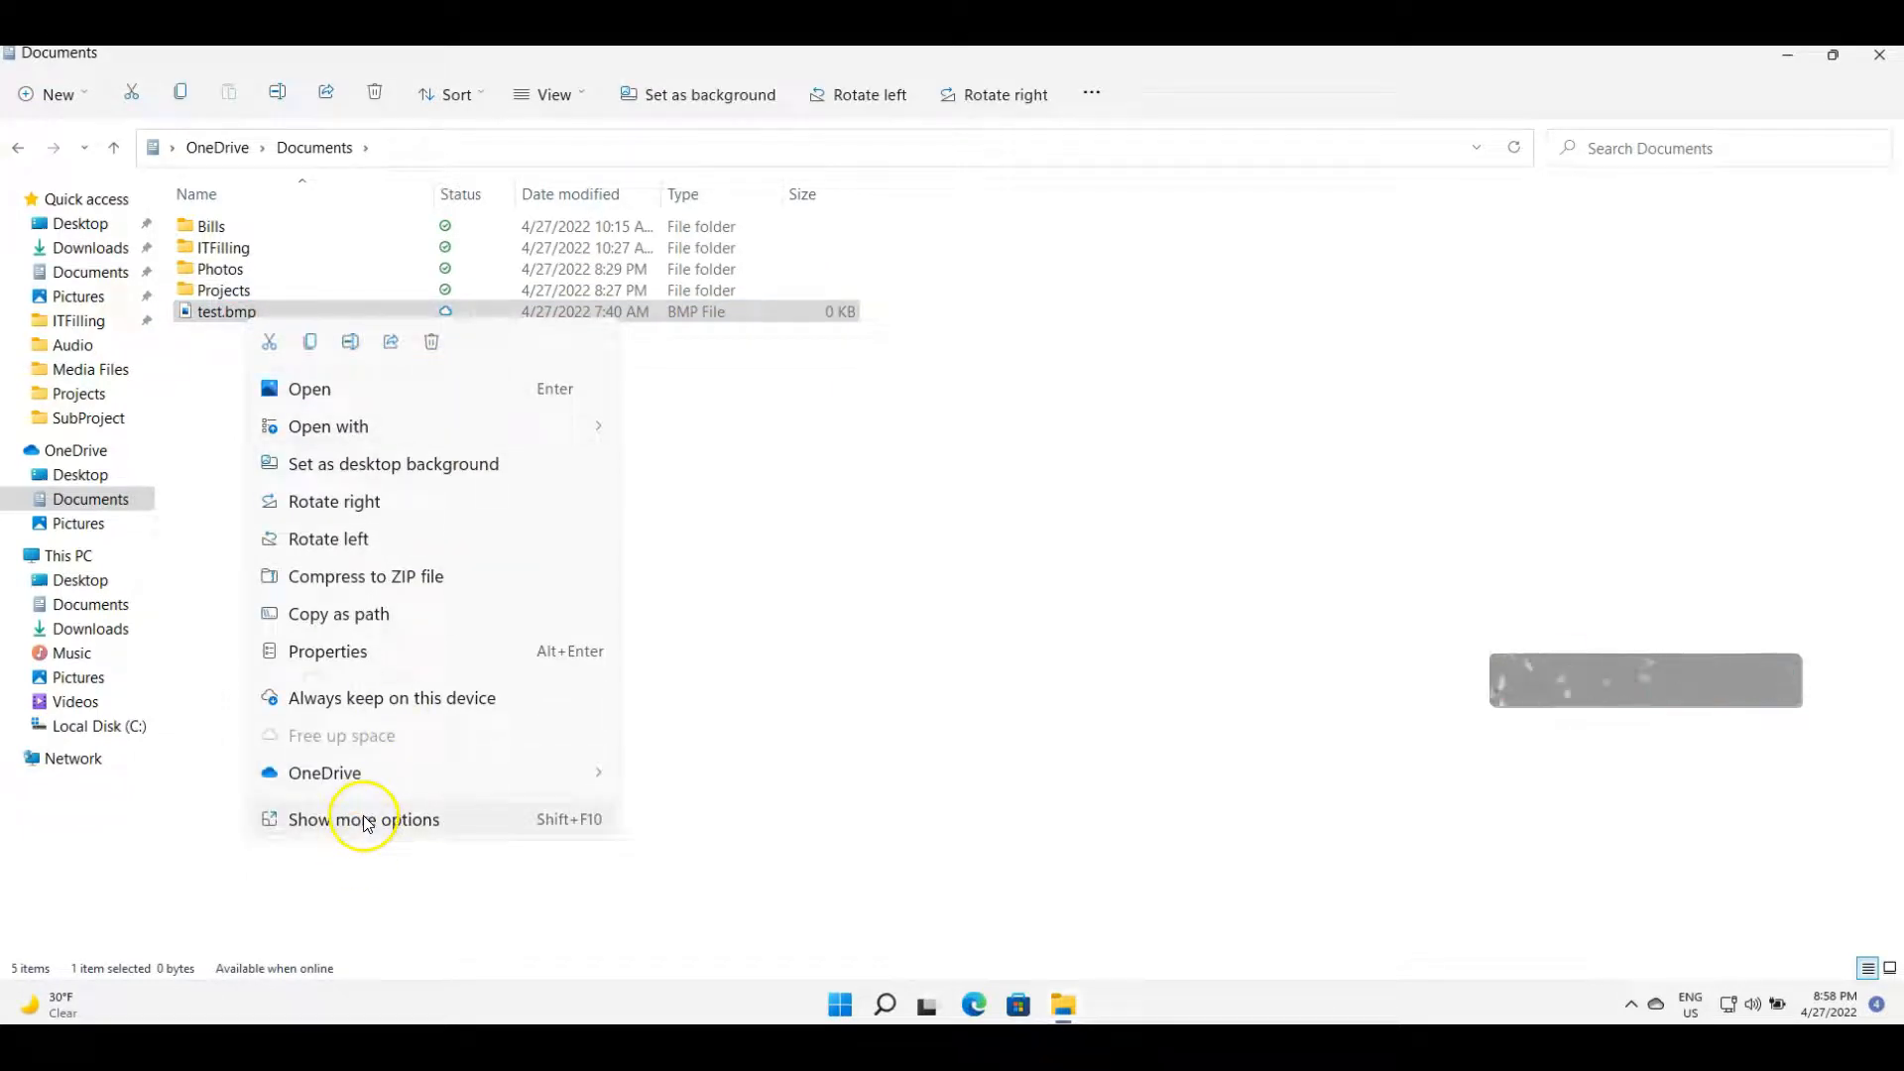
{"action": "left_click", "coordinate": [366, 823]}
{"action": "left_click", "coordinate": [709, 952]}
{"action": "left_click", "coordinate": [195, 318]}
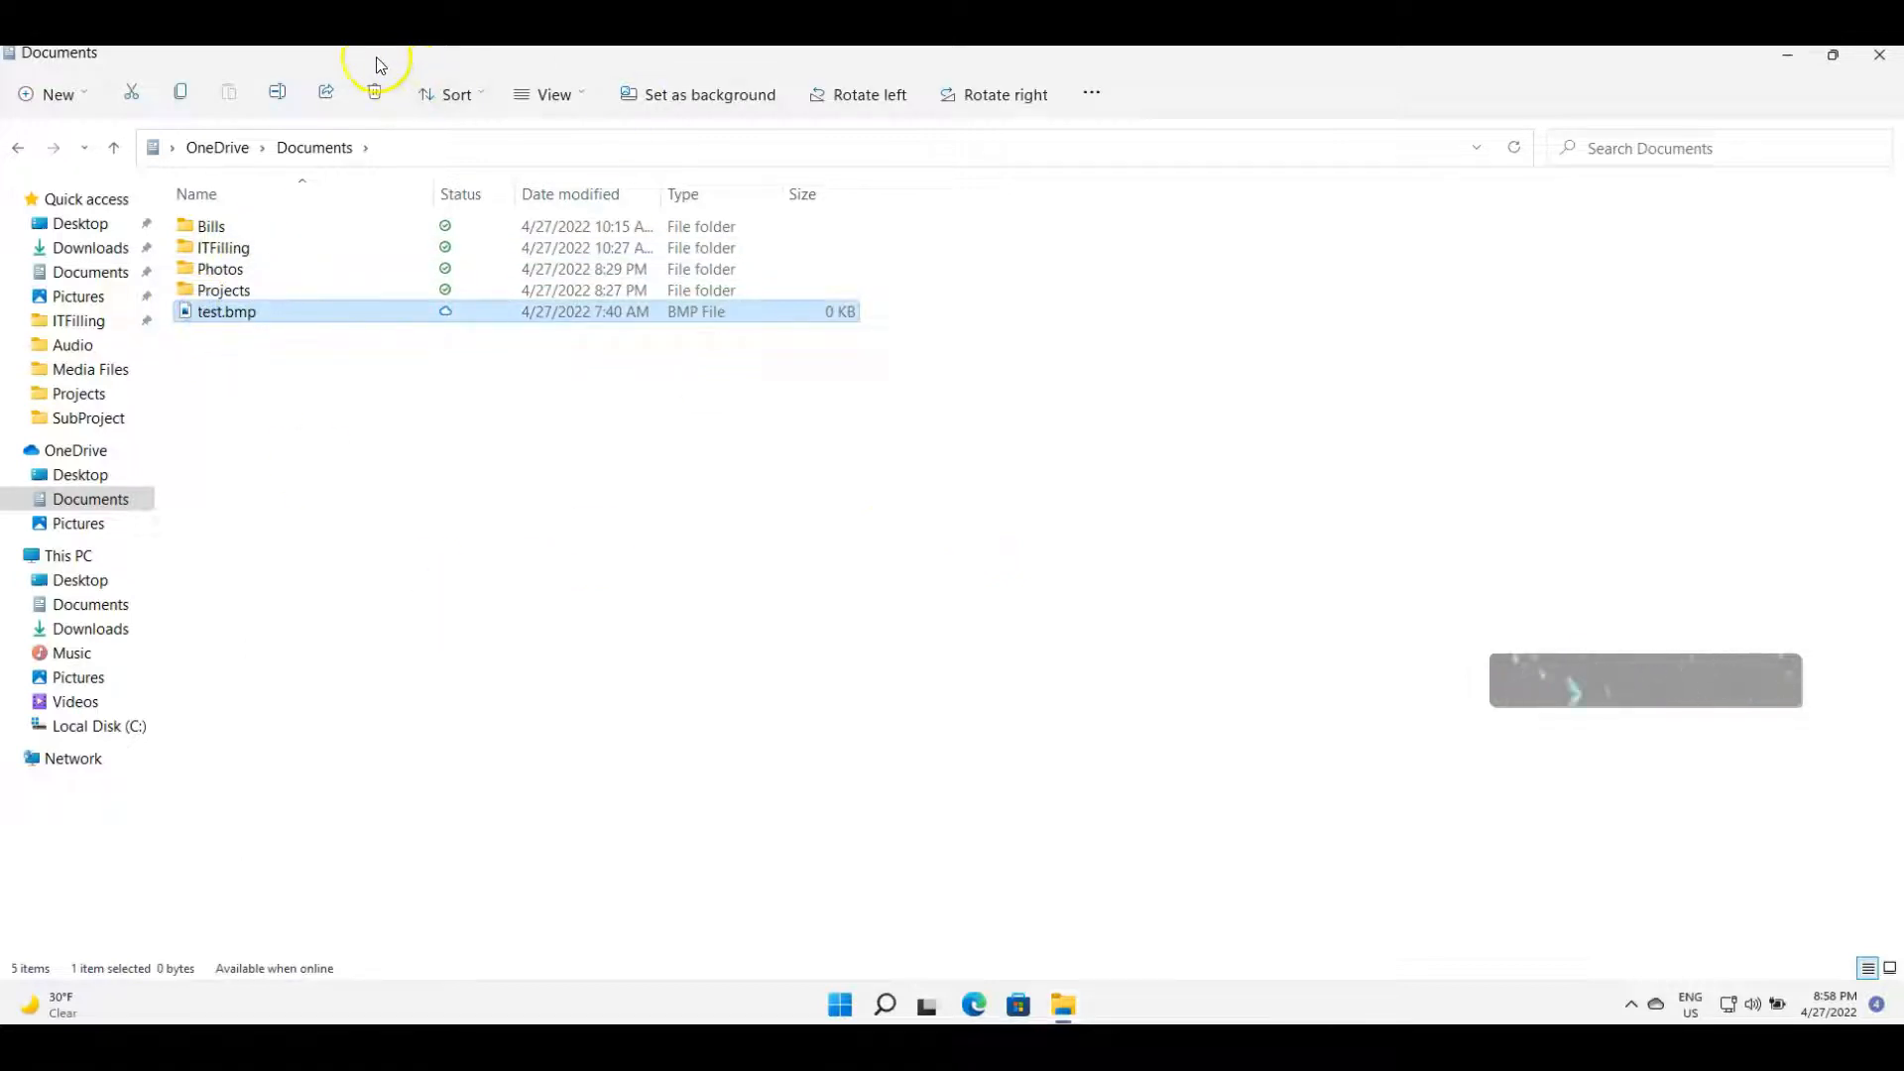
Shrink the File Explorer window so the desktop shows around it and open the Bills folder
{"action": "double_click", "coordinate": [1160, 59]}
{"action": "left_click", "coordinate": [861, 642]}
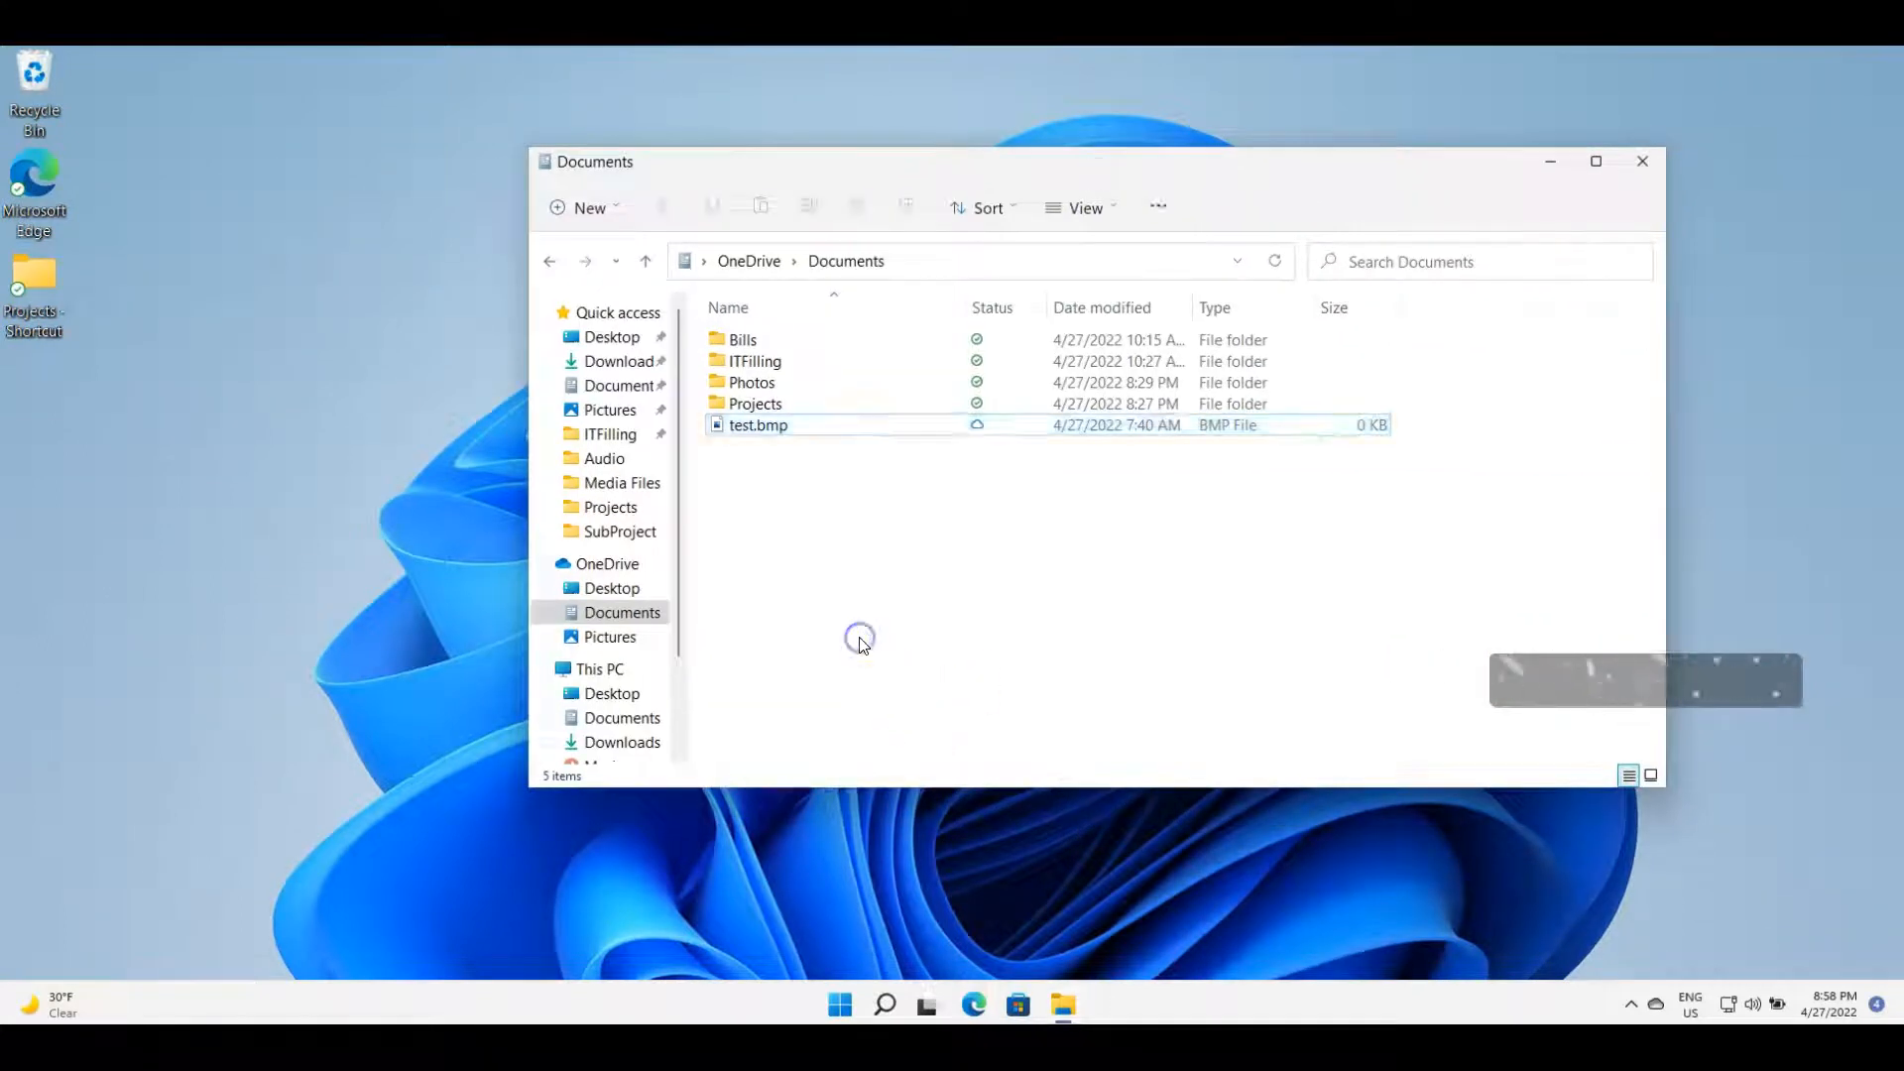
{"action": "double_click", "coordinate": [744, 342]}
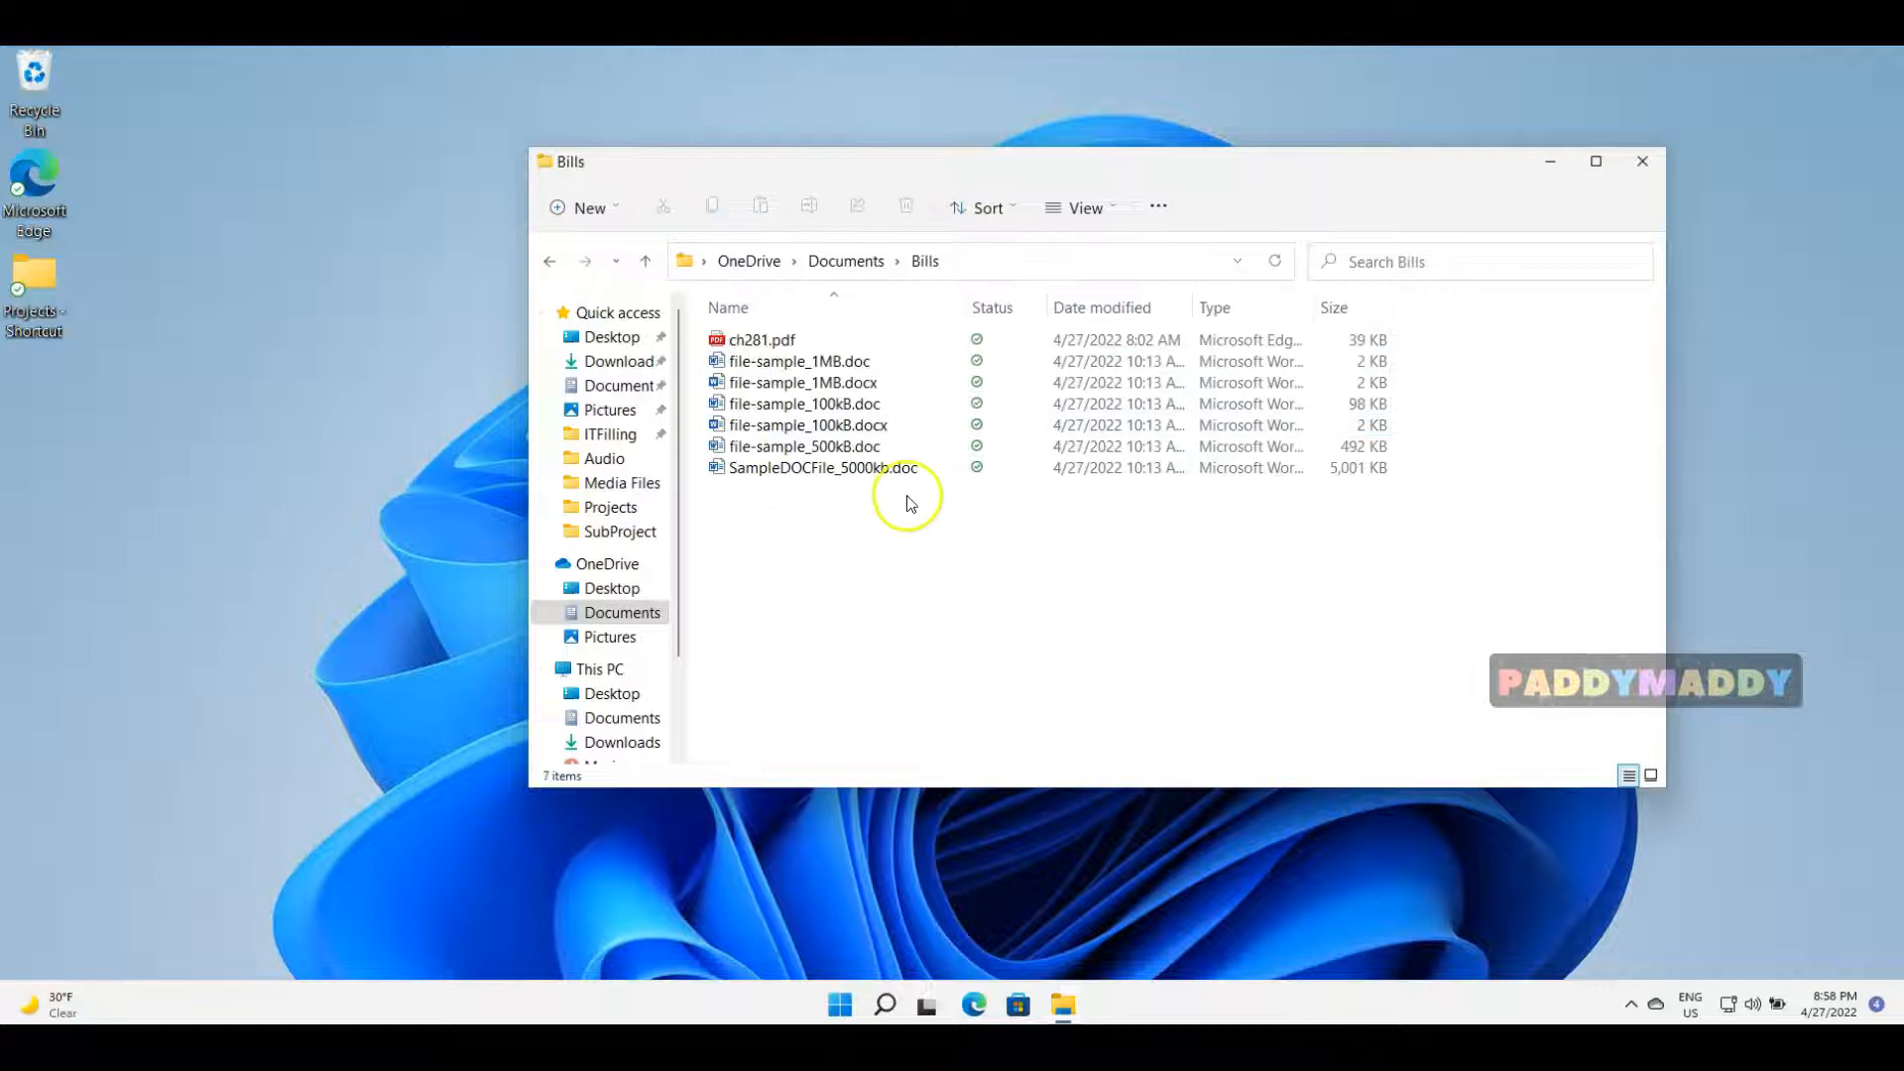
Move SampleDOCFile_5000kb.doc from the Bills folder to the Recycle Bin and dismiss the OneDrive deletion reminder
{"action": "left_click_drag", "start_coordinate": [873, 605], "coordinate": [18, 75]}
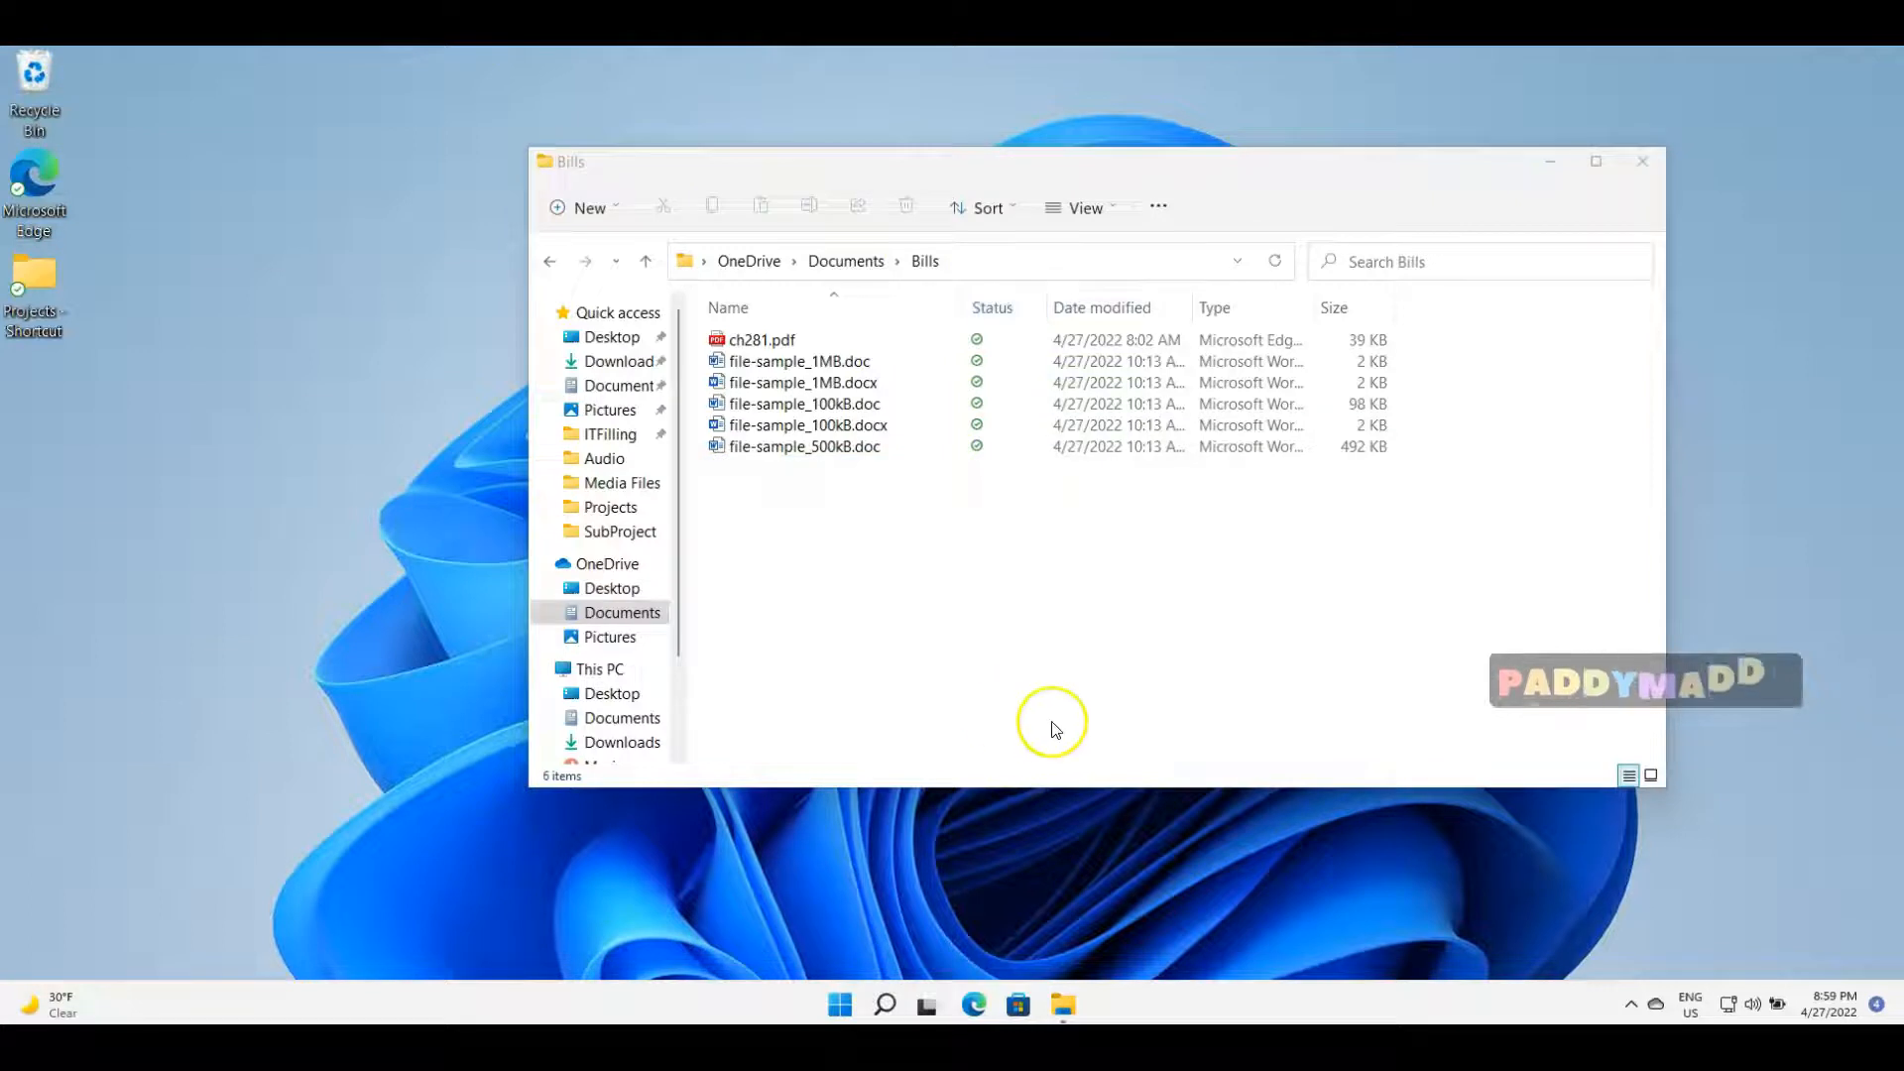
{"action": "left_click", "coordinate": [744, 563]}
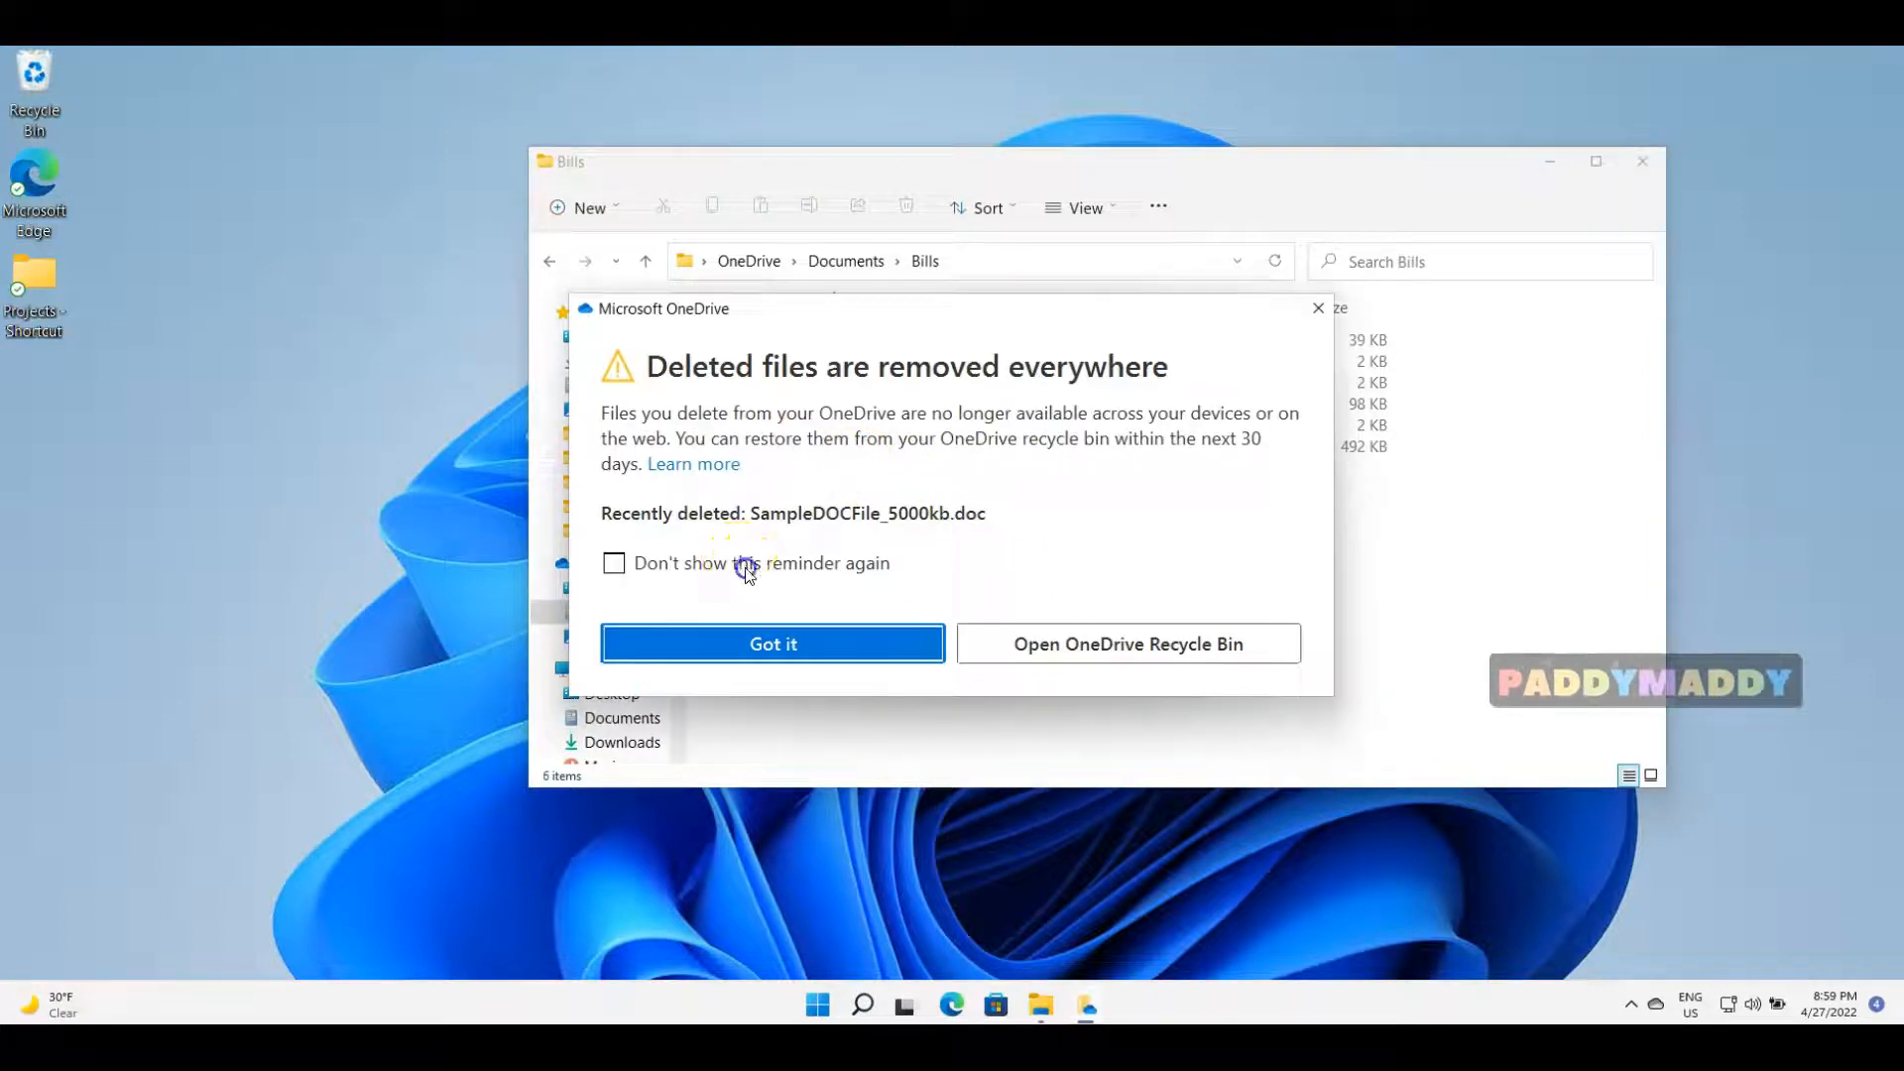
{"action": "left_click", "coordinate": [784, 644]}
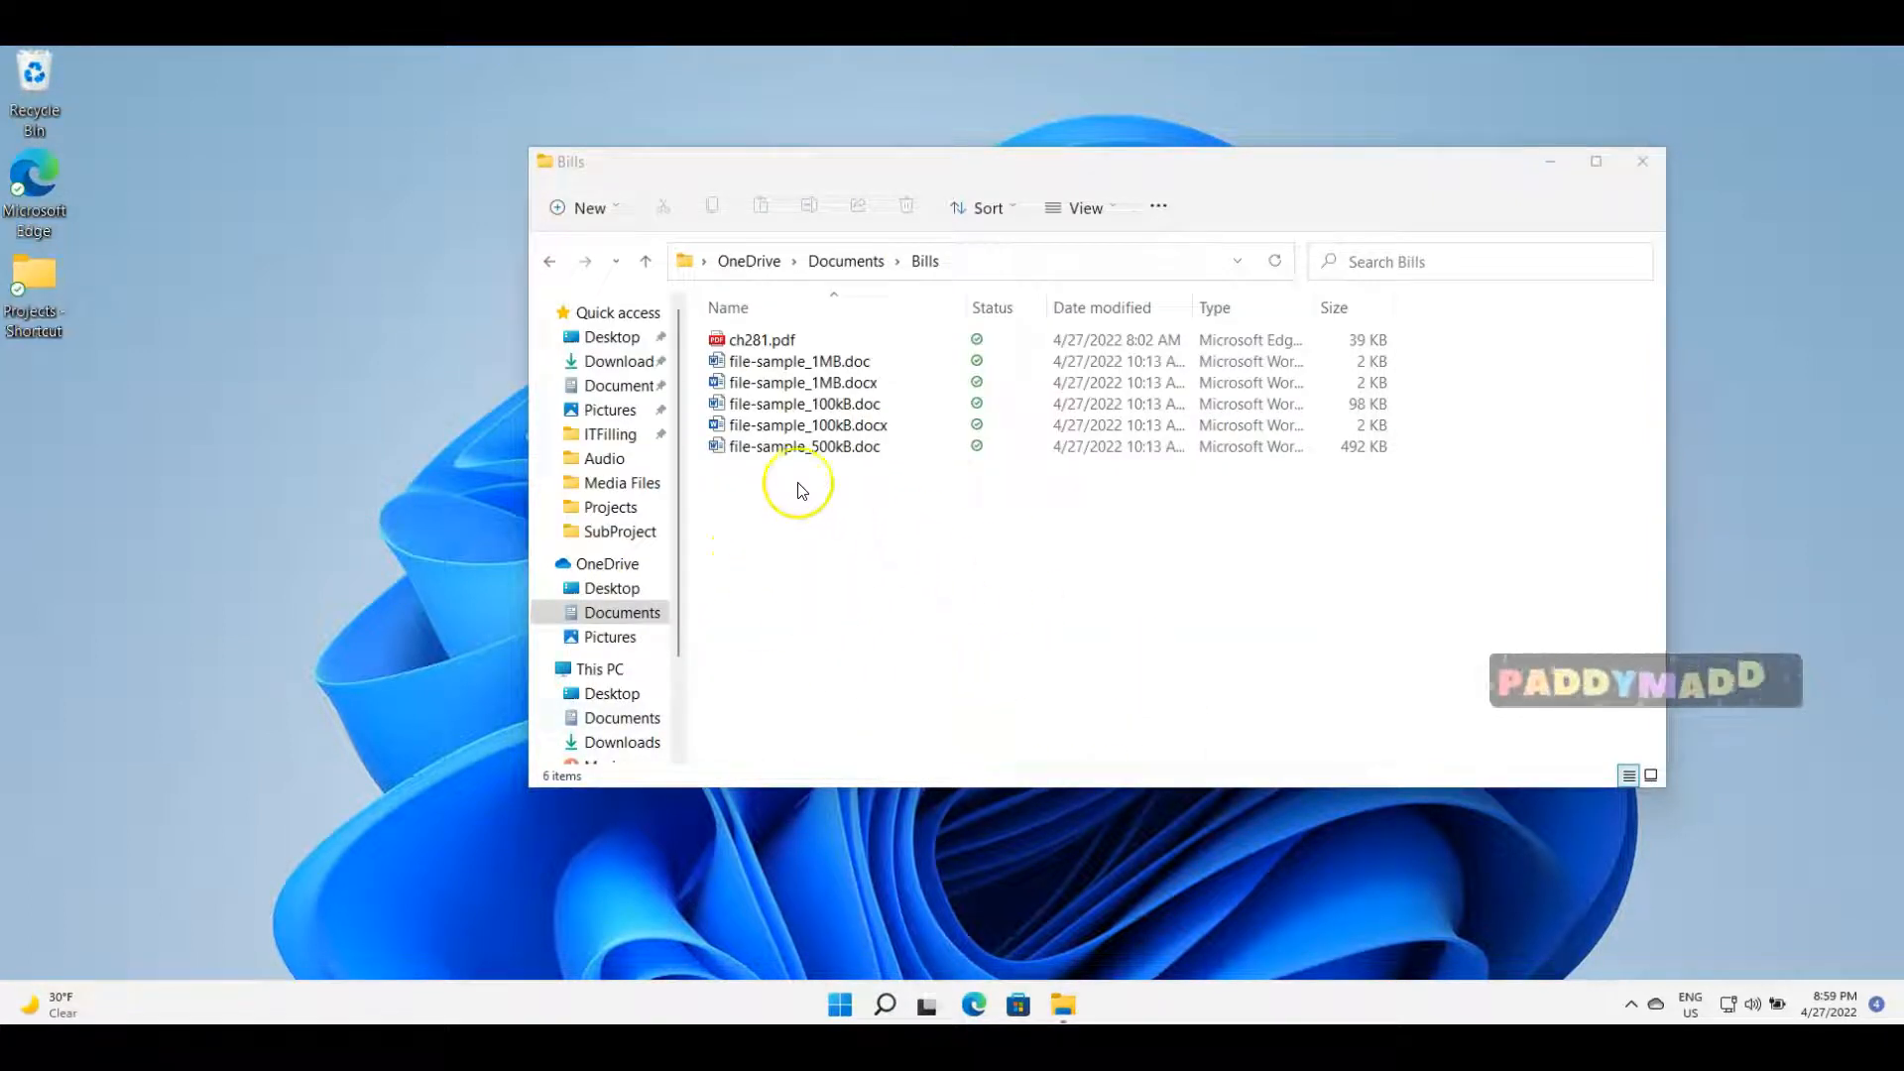
Open the Recycle Bin and arrange its window so both its contents and the Bills folder can be seen
{"action": "double_click", "coordinate": [35, 82]}
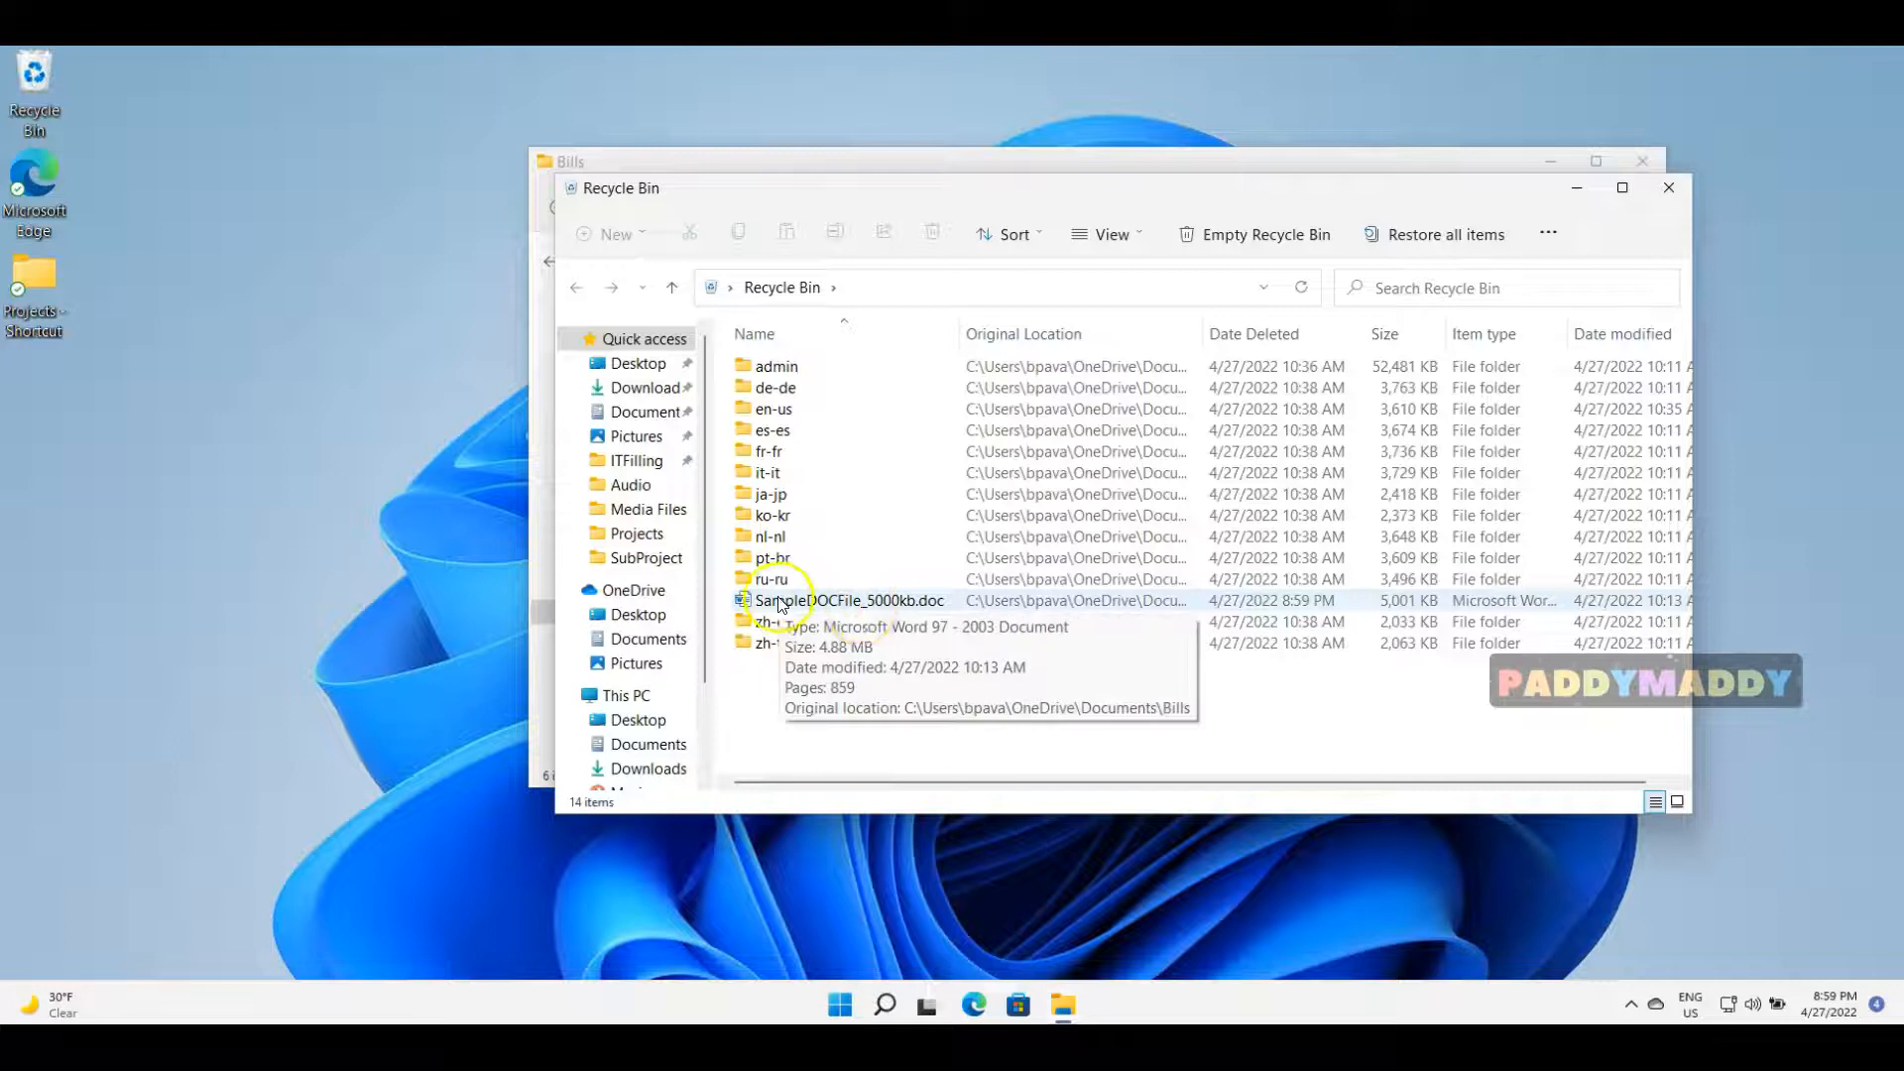
{"action": "left_click_drag", "start_coordinate": [1008, 219], "coordinate": [509, 335]}
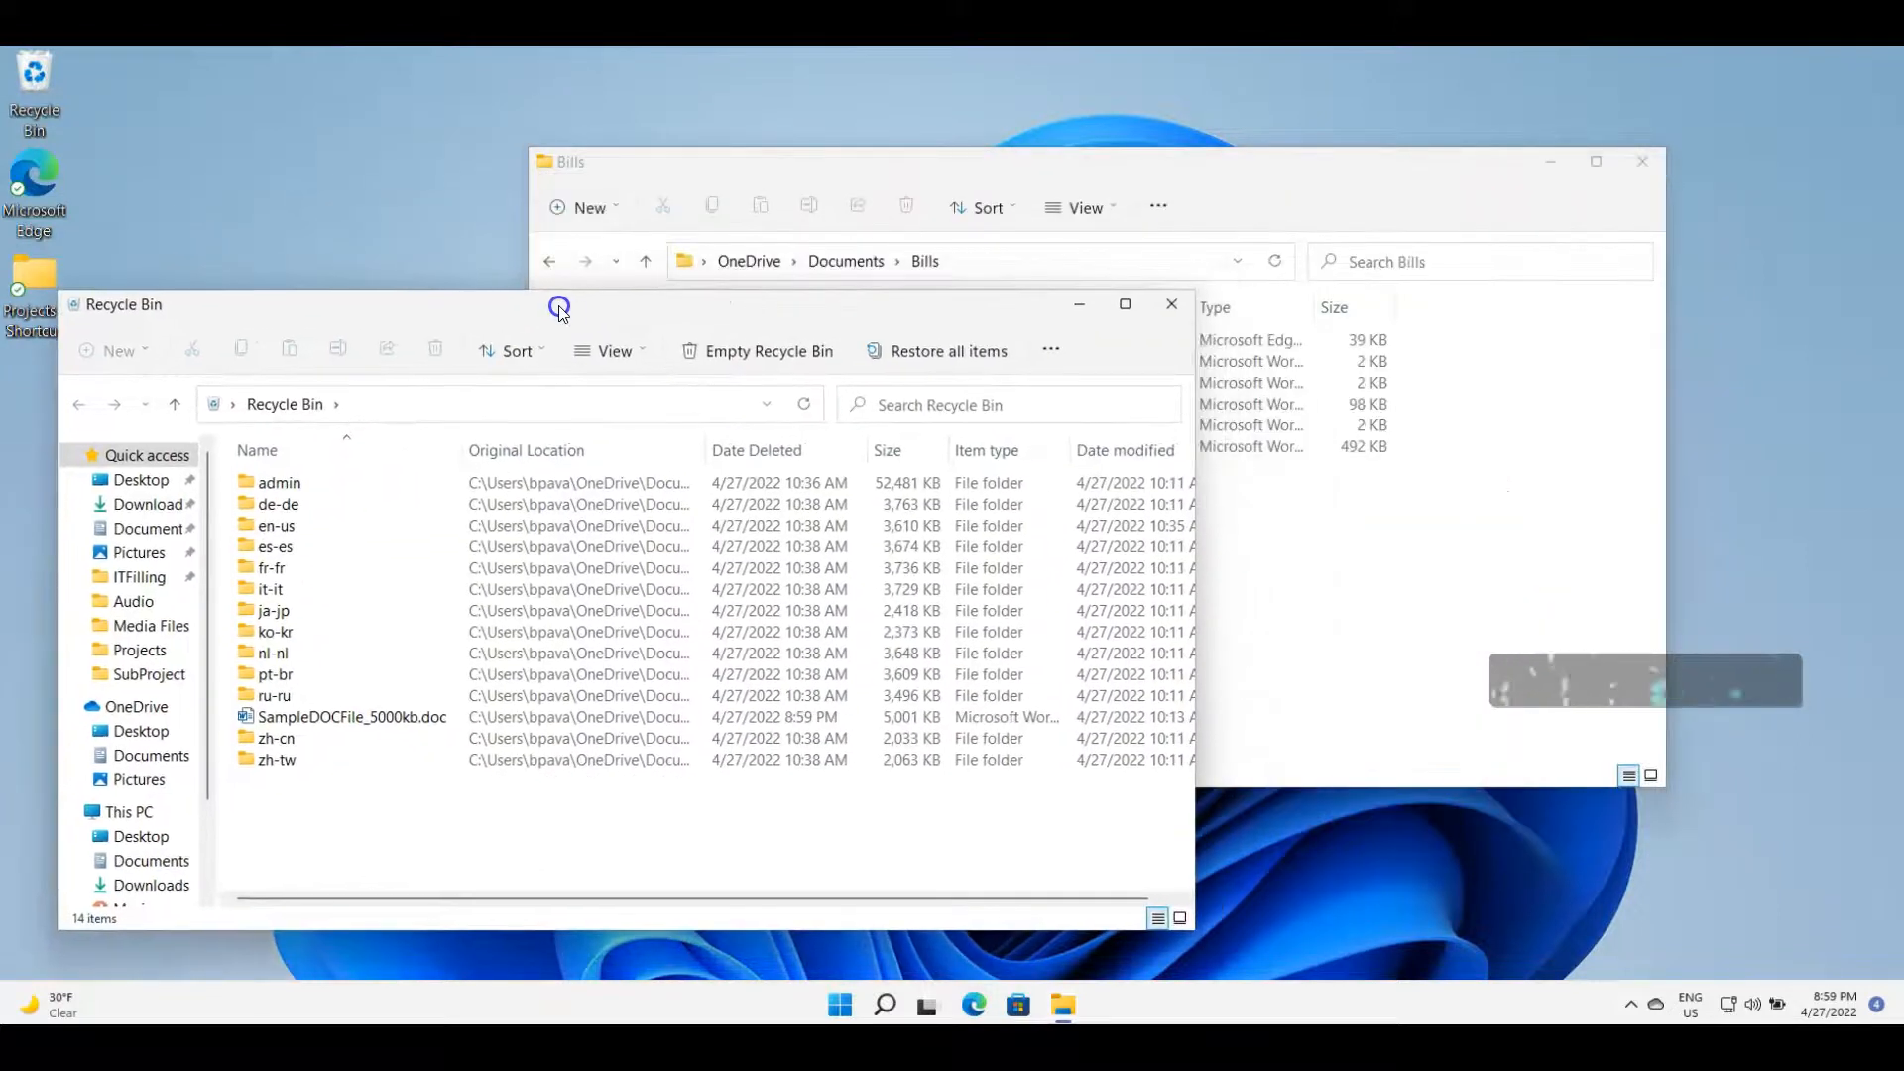
{"action": "left_click", "coordinate": [758, 164]}
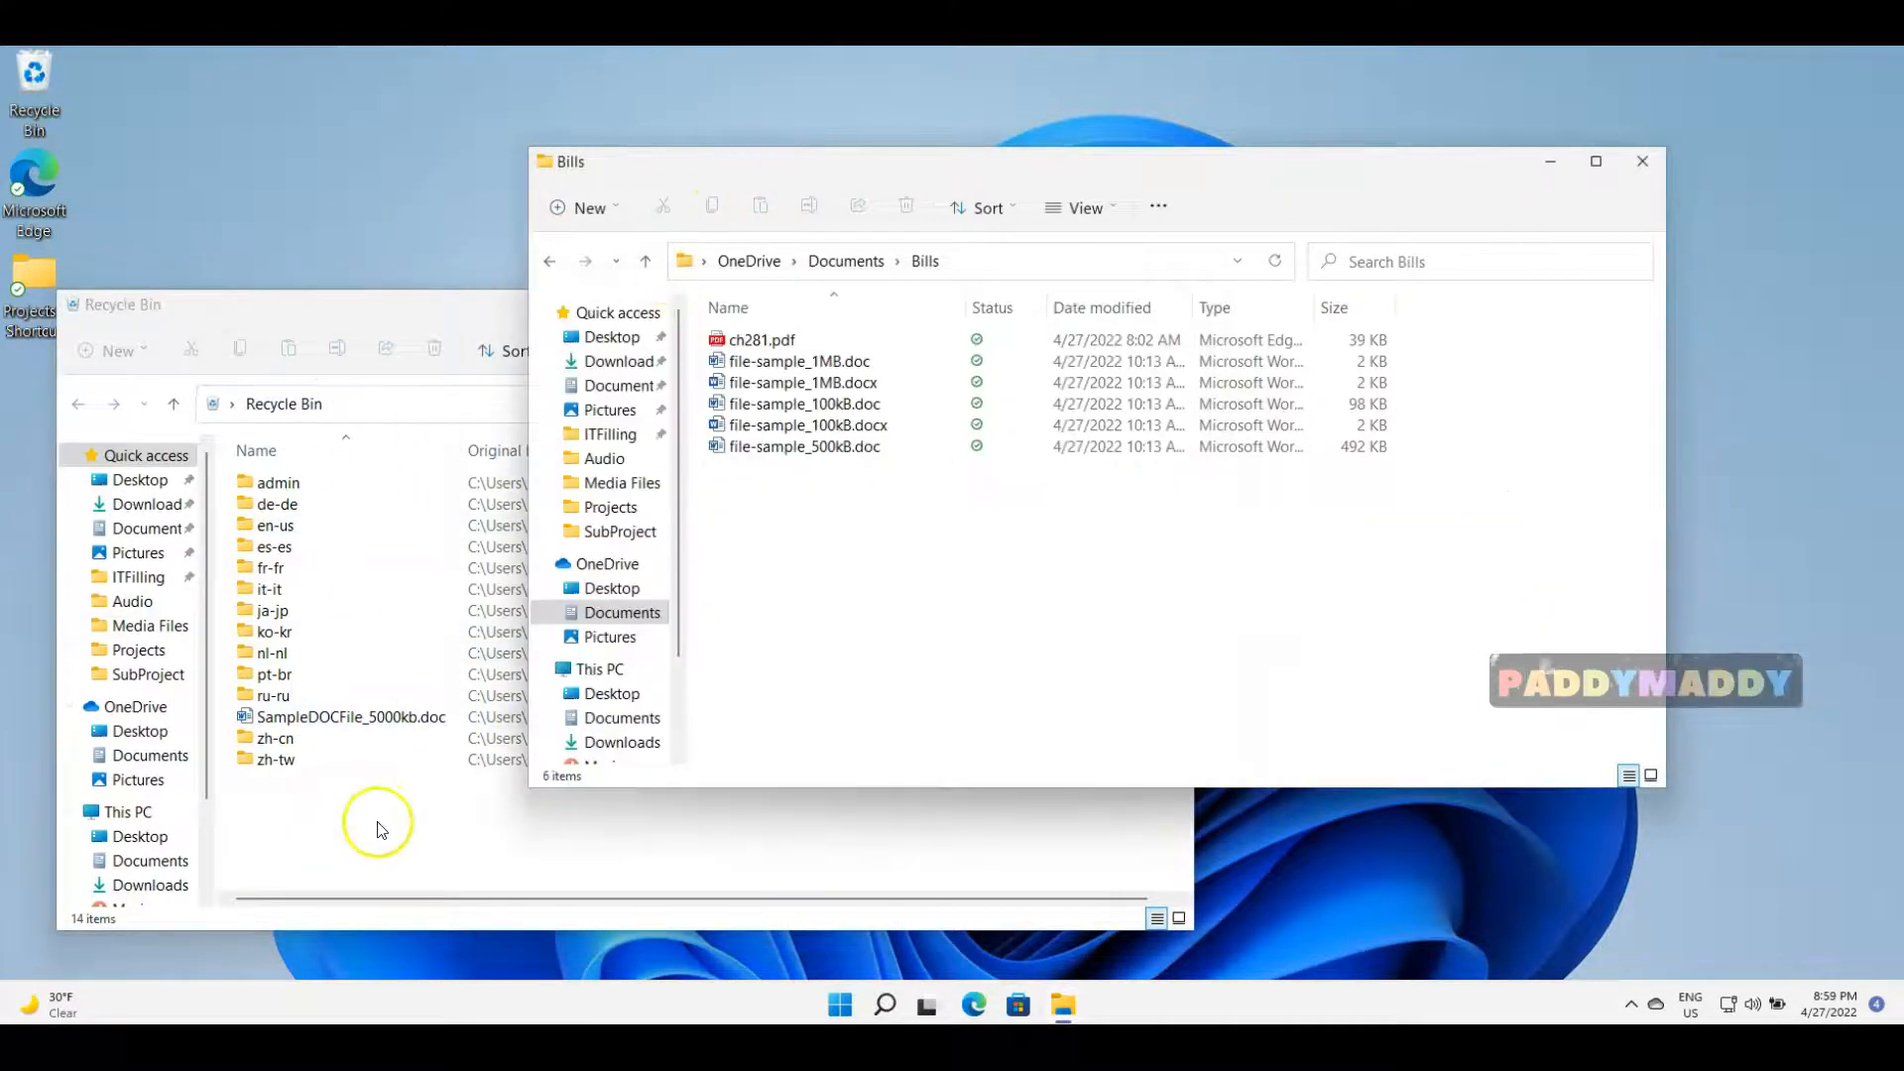
{"action": "left_click", "coordinate": [458, 850]}
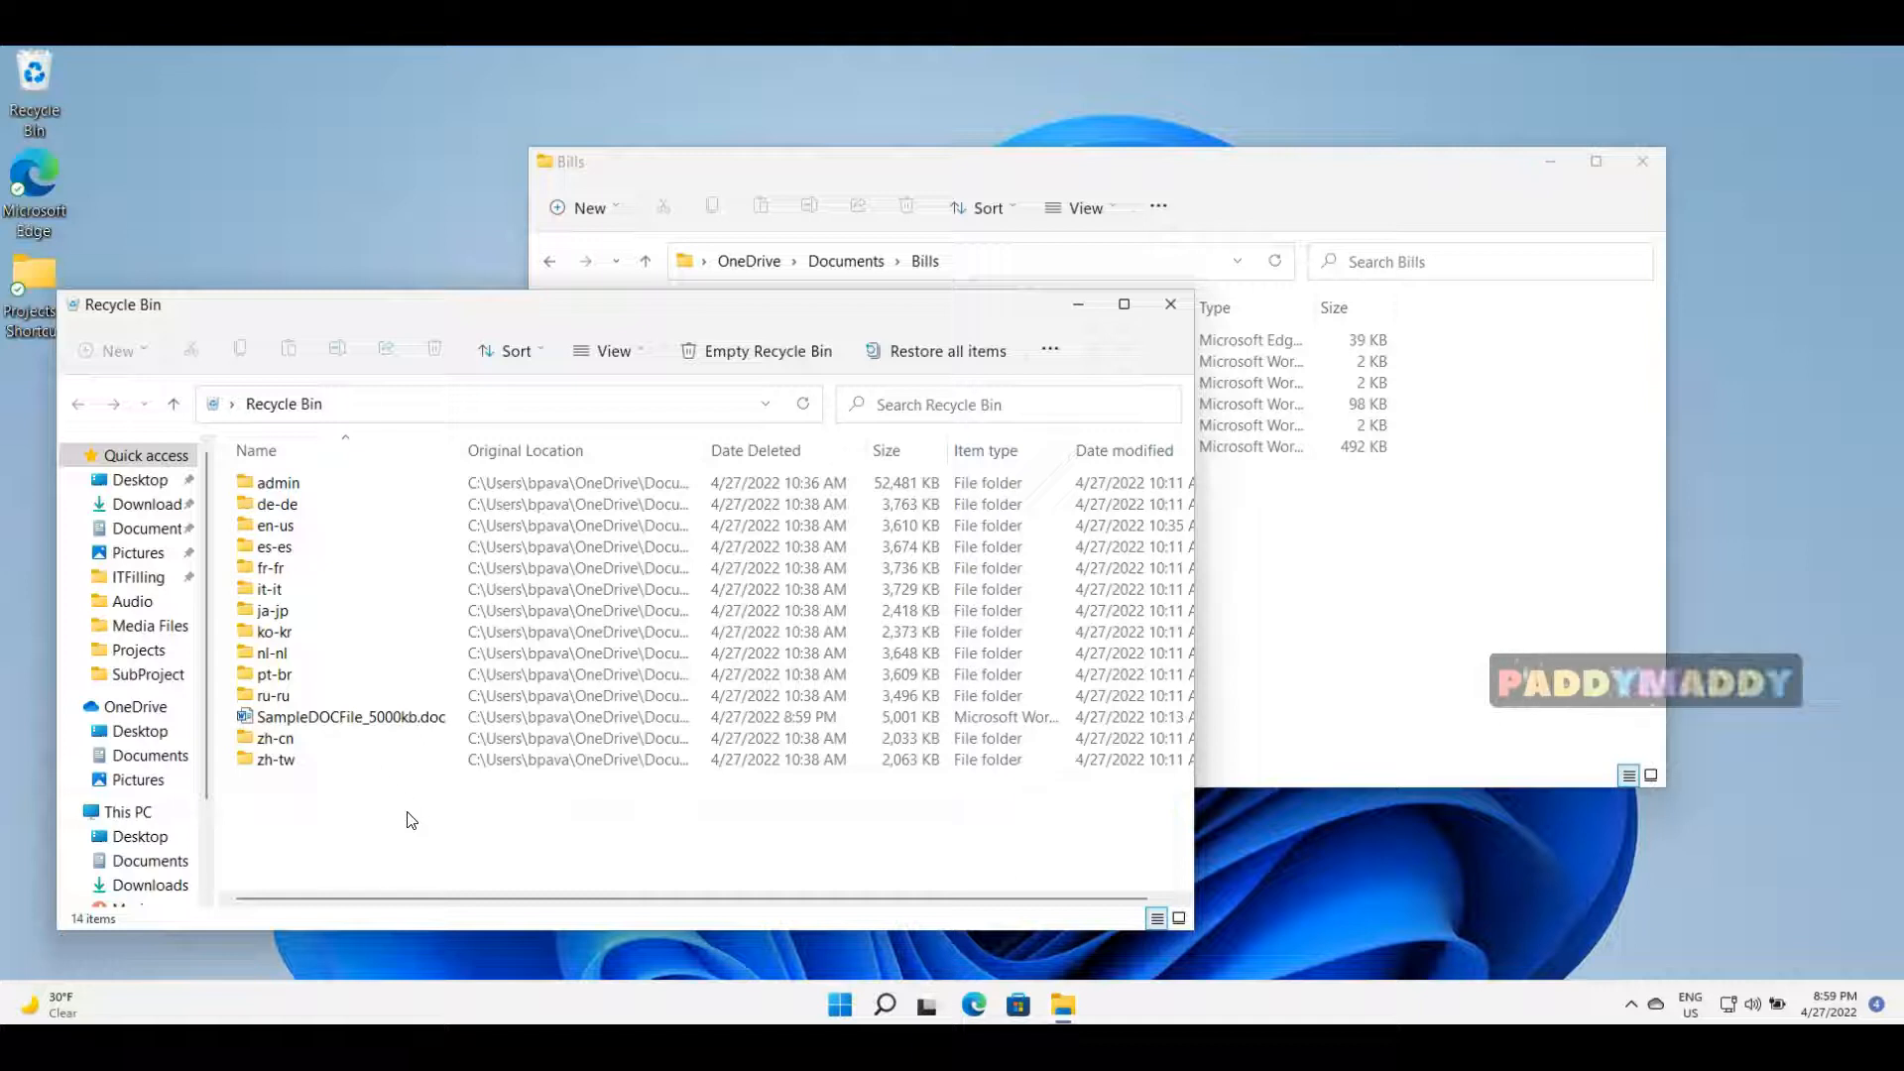
Restore SampleDOCFile_5000kb.doc from the Recycle Bin to its original location
{"action": "left_click", "coordinate": [383, 718]}
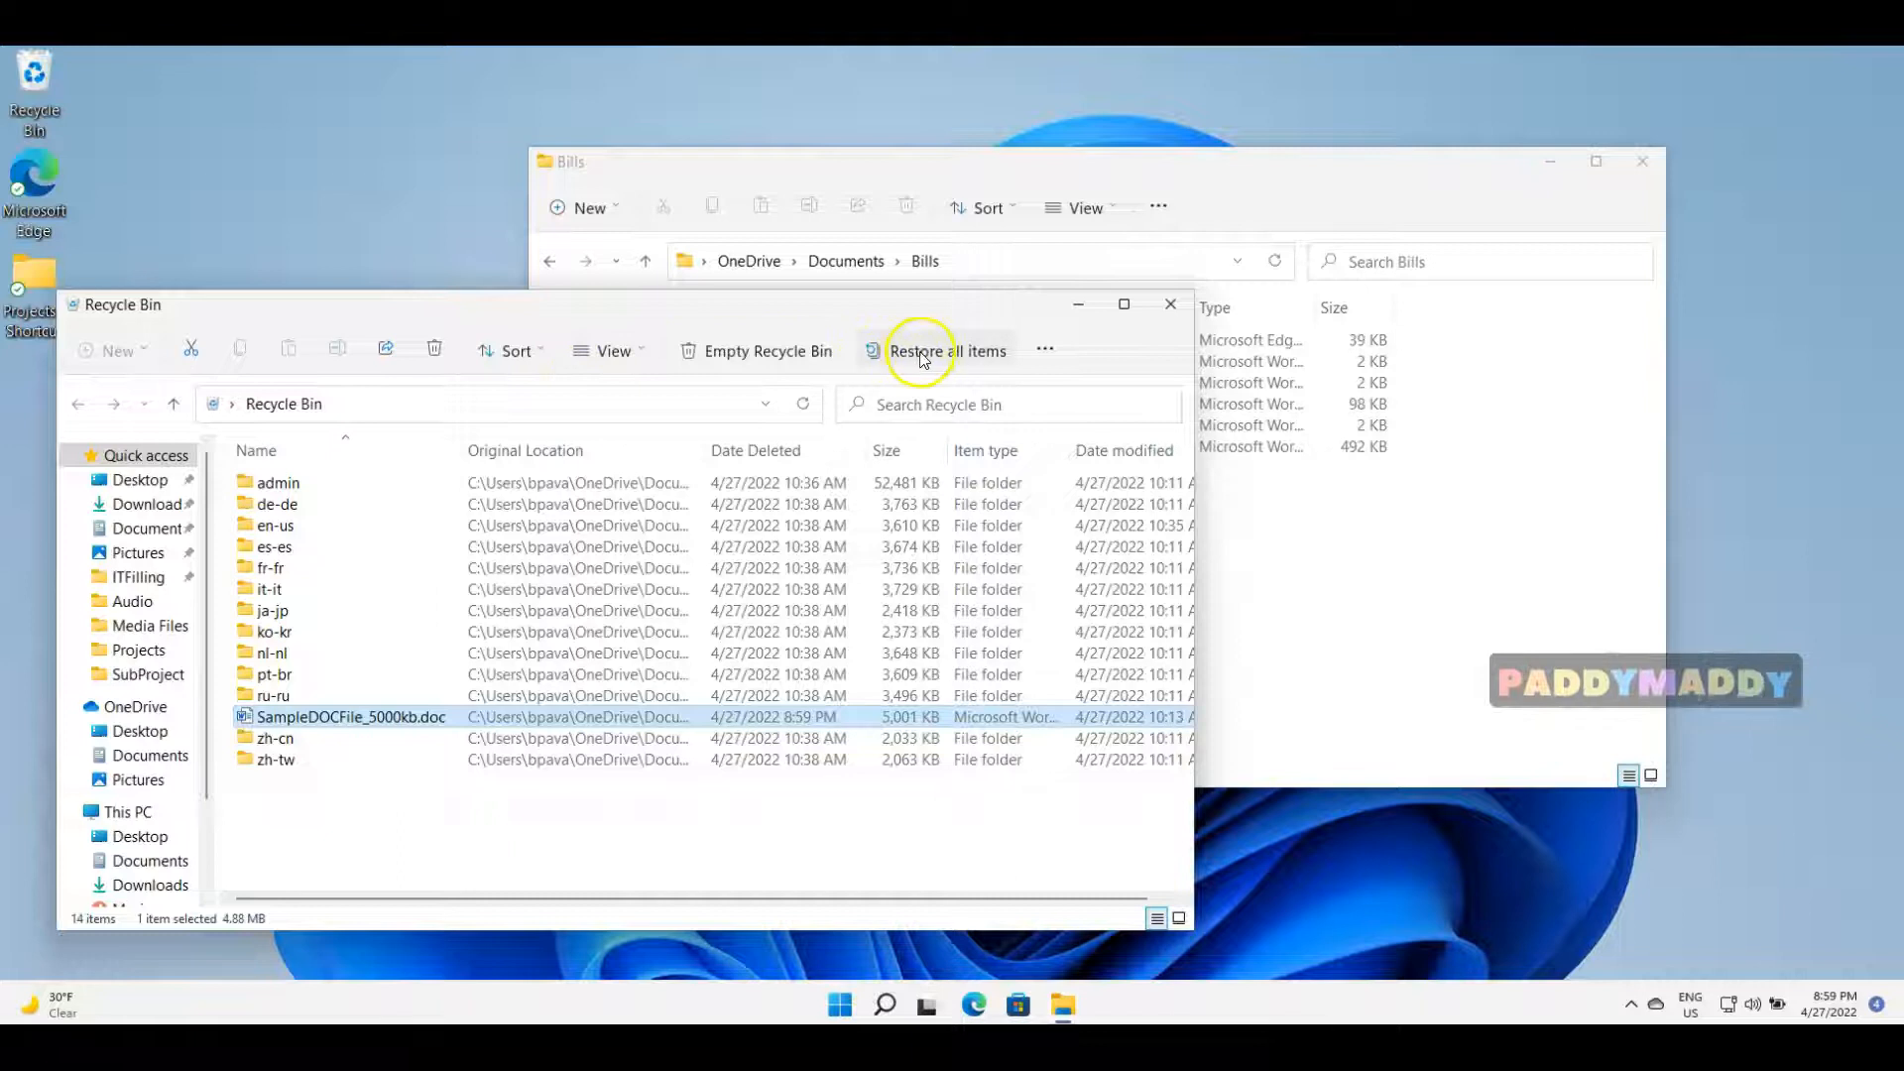
{"action": "left_click", "coordinate": [1043, 353]}
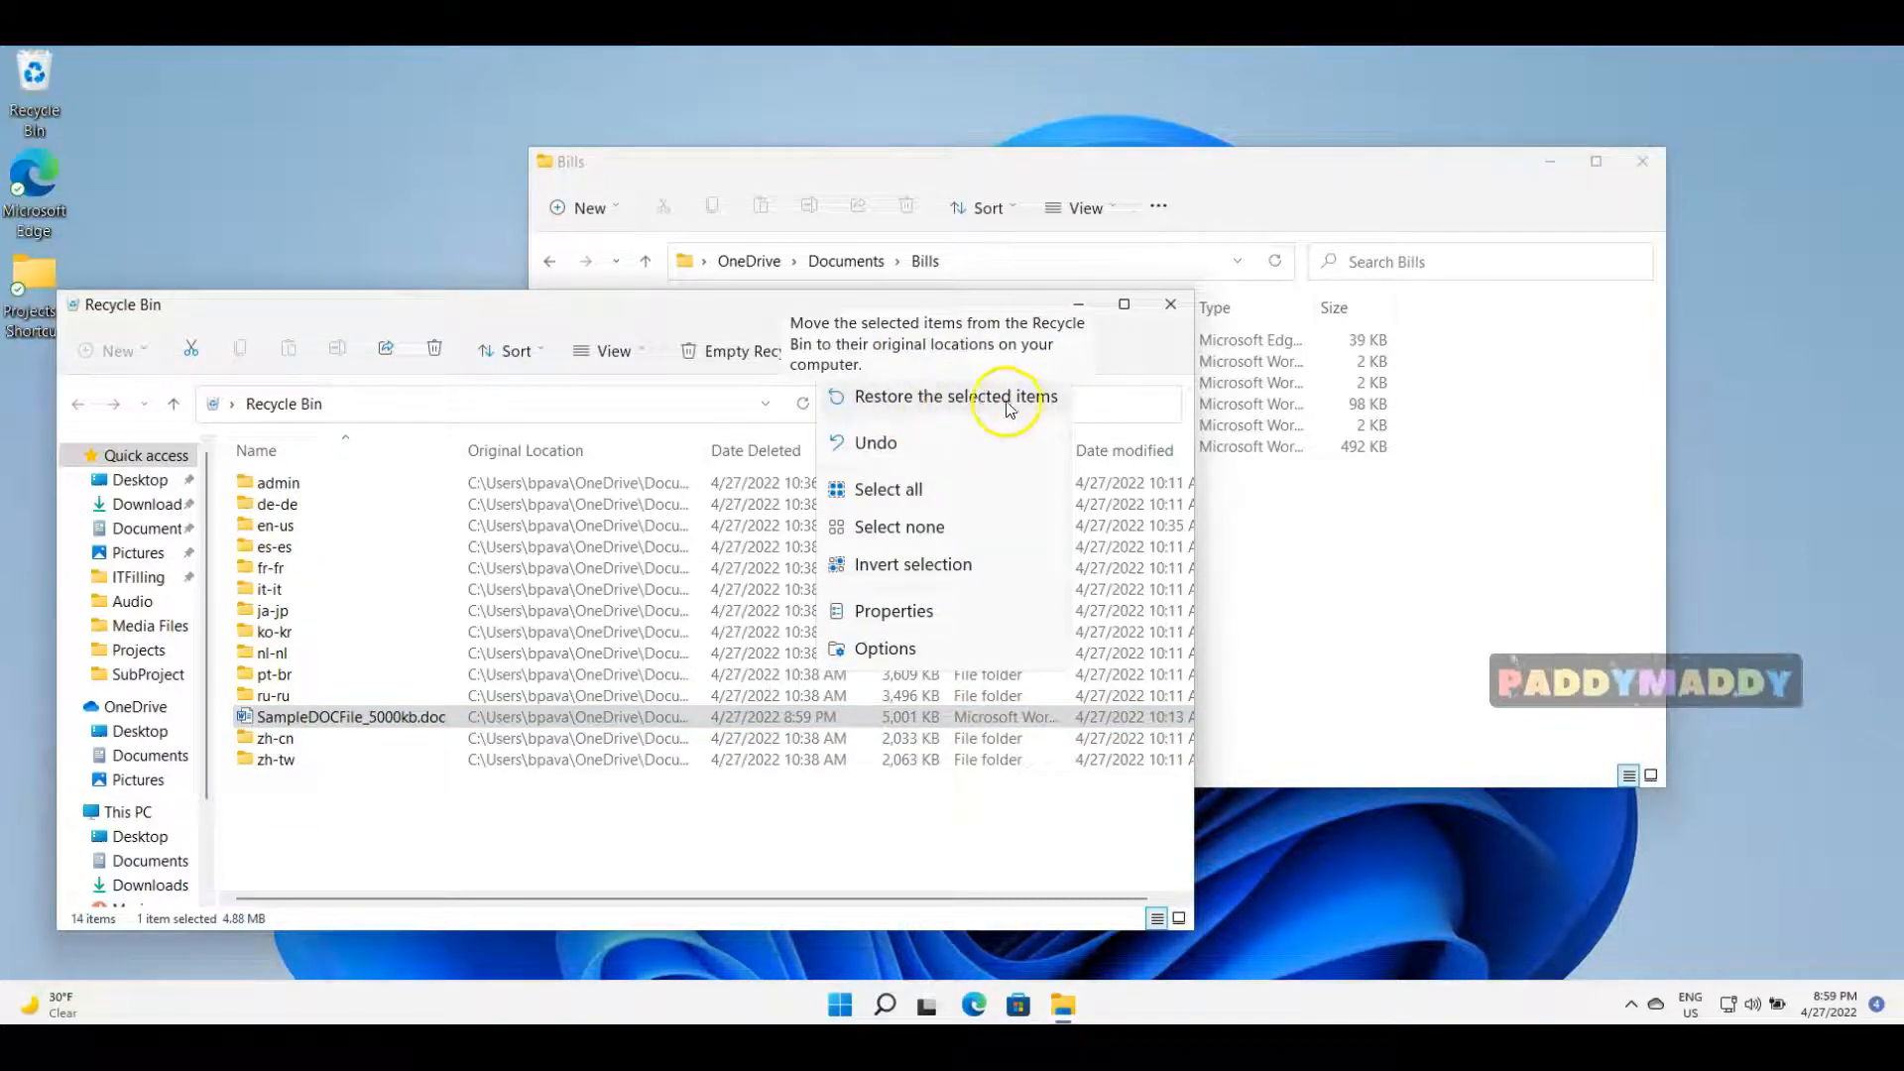
{"action": "left_click", "coordinate": [389, 880]}
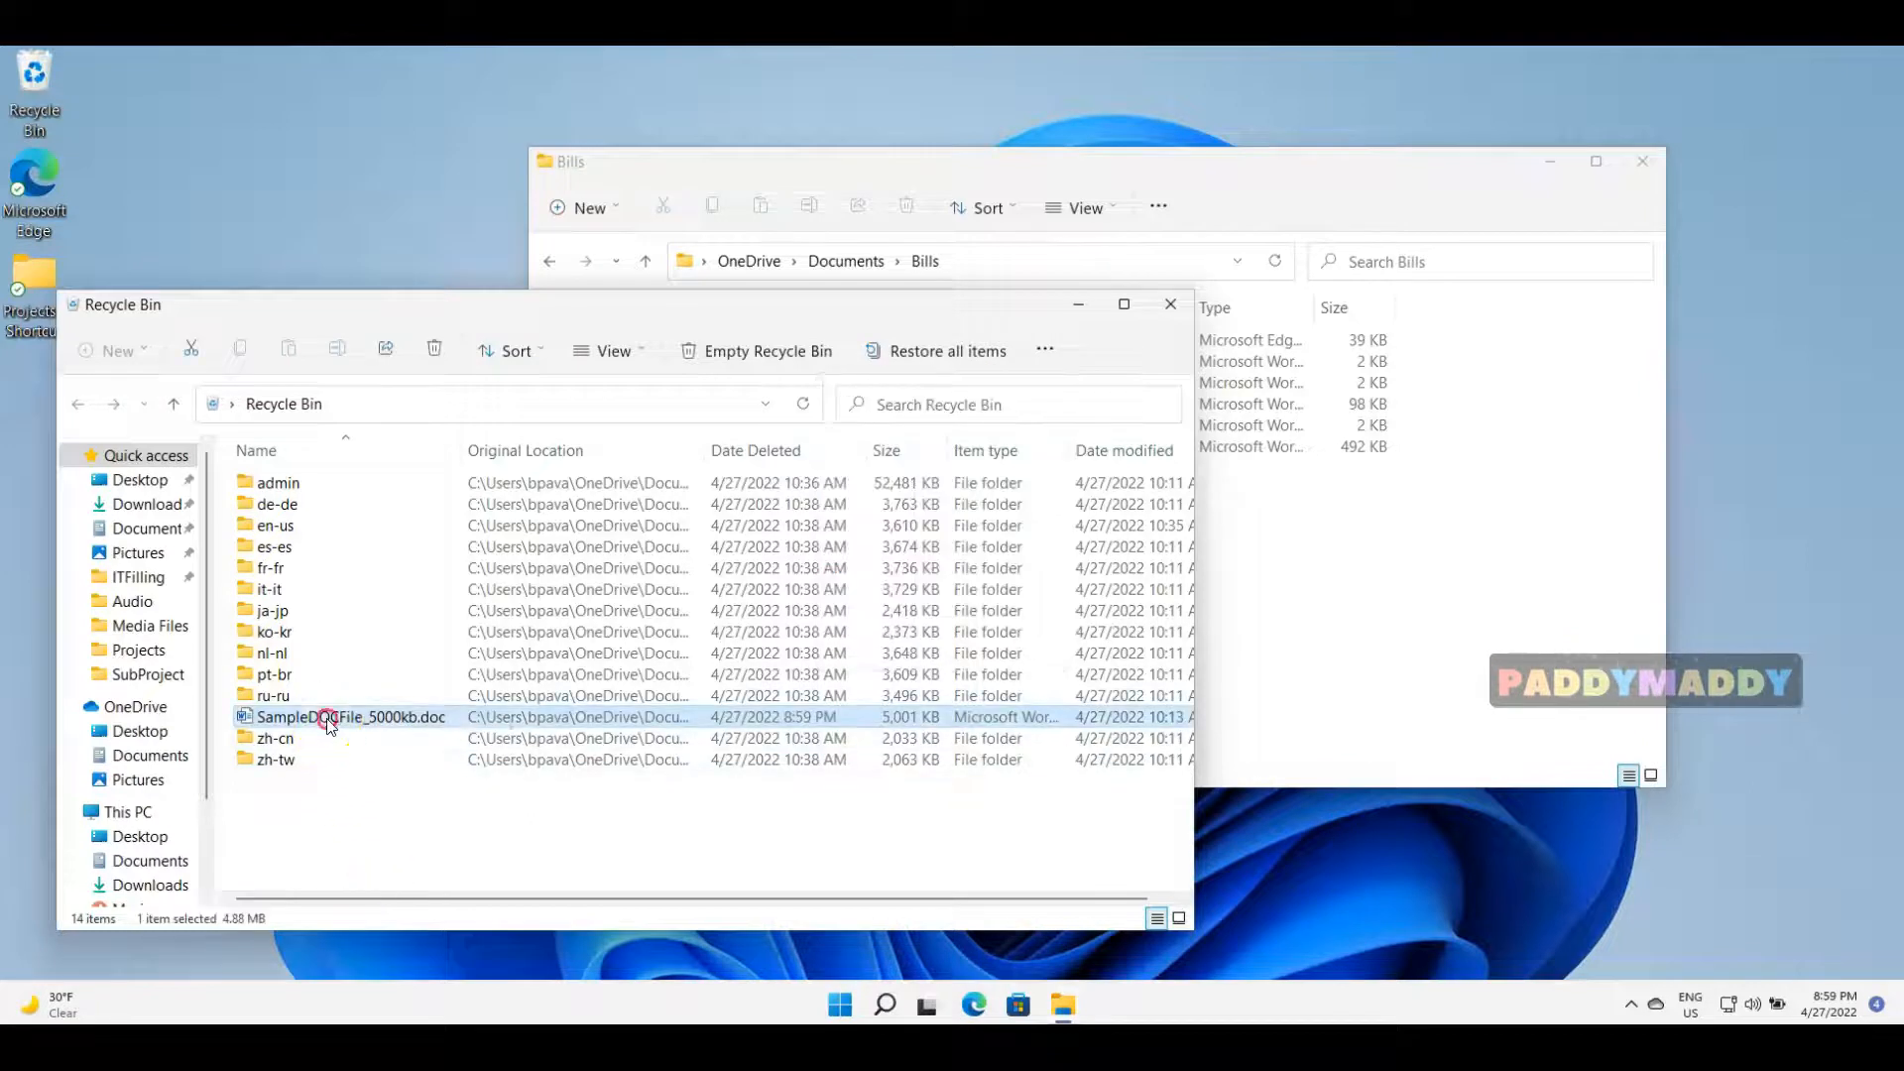
{"action": "right_click", "coordinate": [325, 718]}
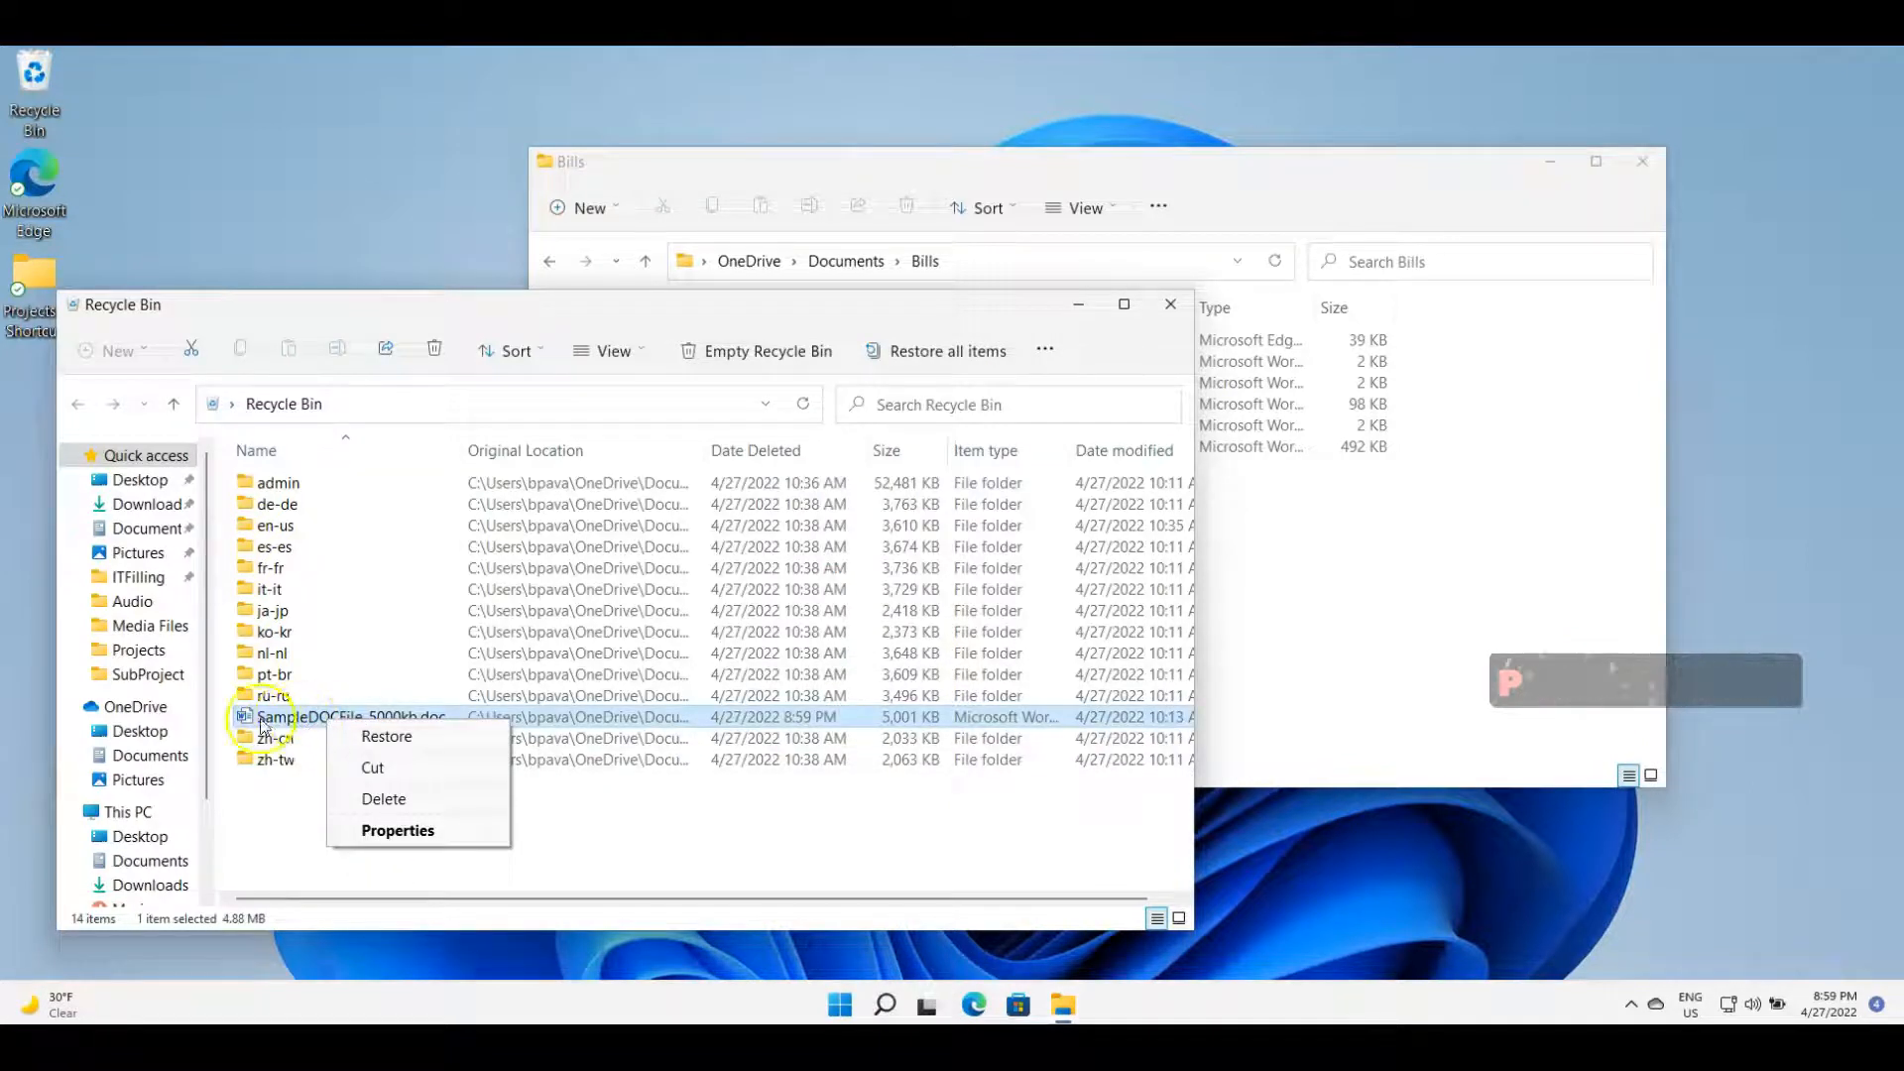
{"action": "left_click", "coordinate": [393, 740]}
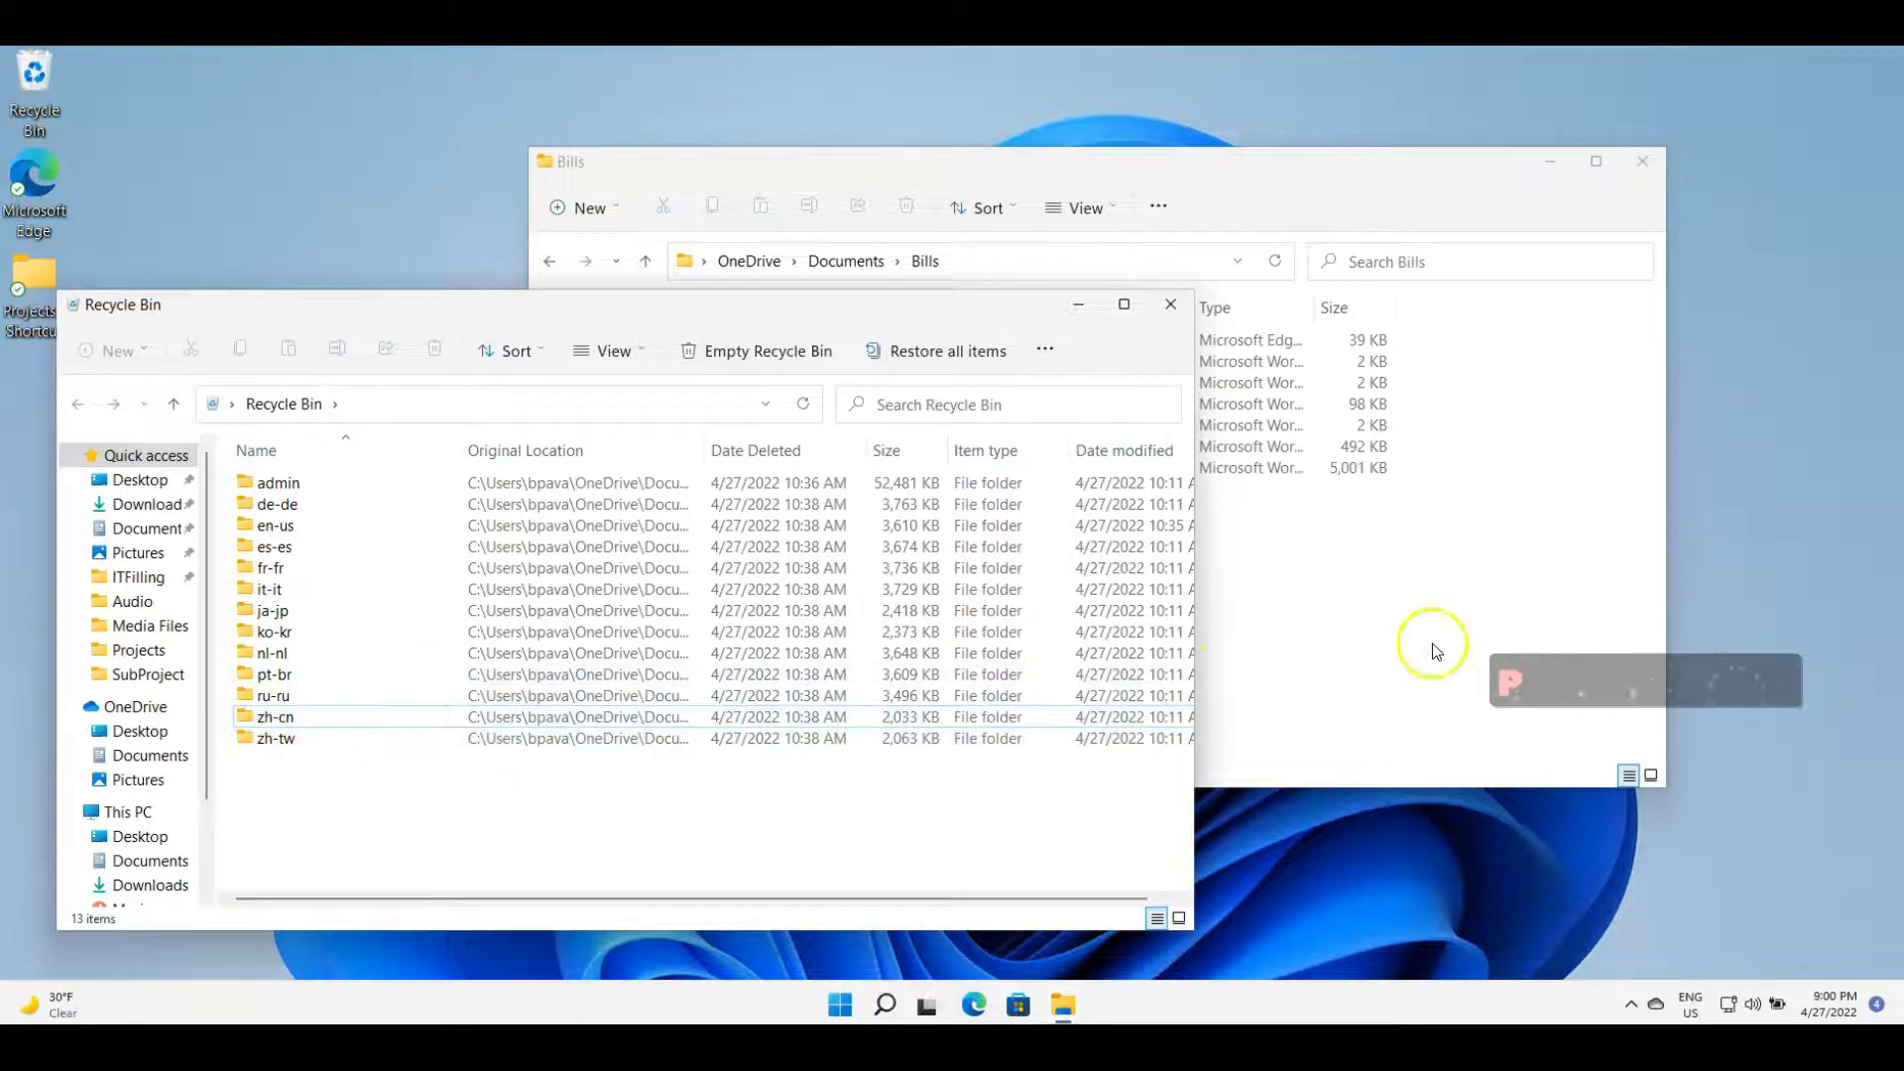
Move the Bills window clear of the Recycle Bin window and delete all the files in the Bills folder
{"action": "left_click", "coordinate": [1385, 637]}
{"action": "left_click_drag", "start_coordinate": [896, 166], "coordinate": [1420, 161]}
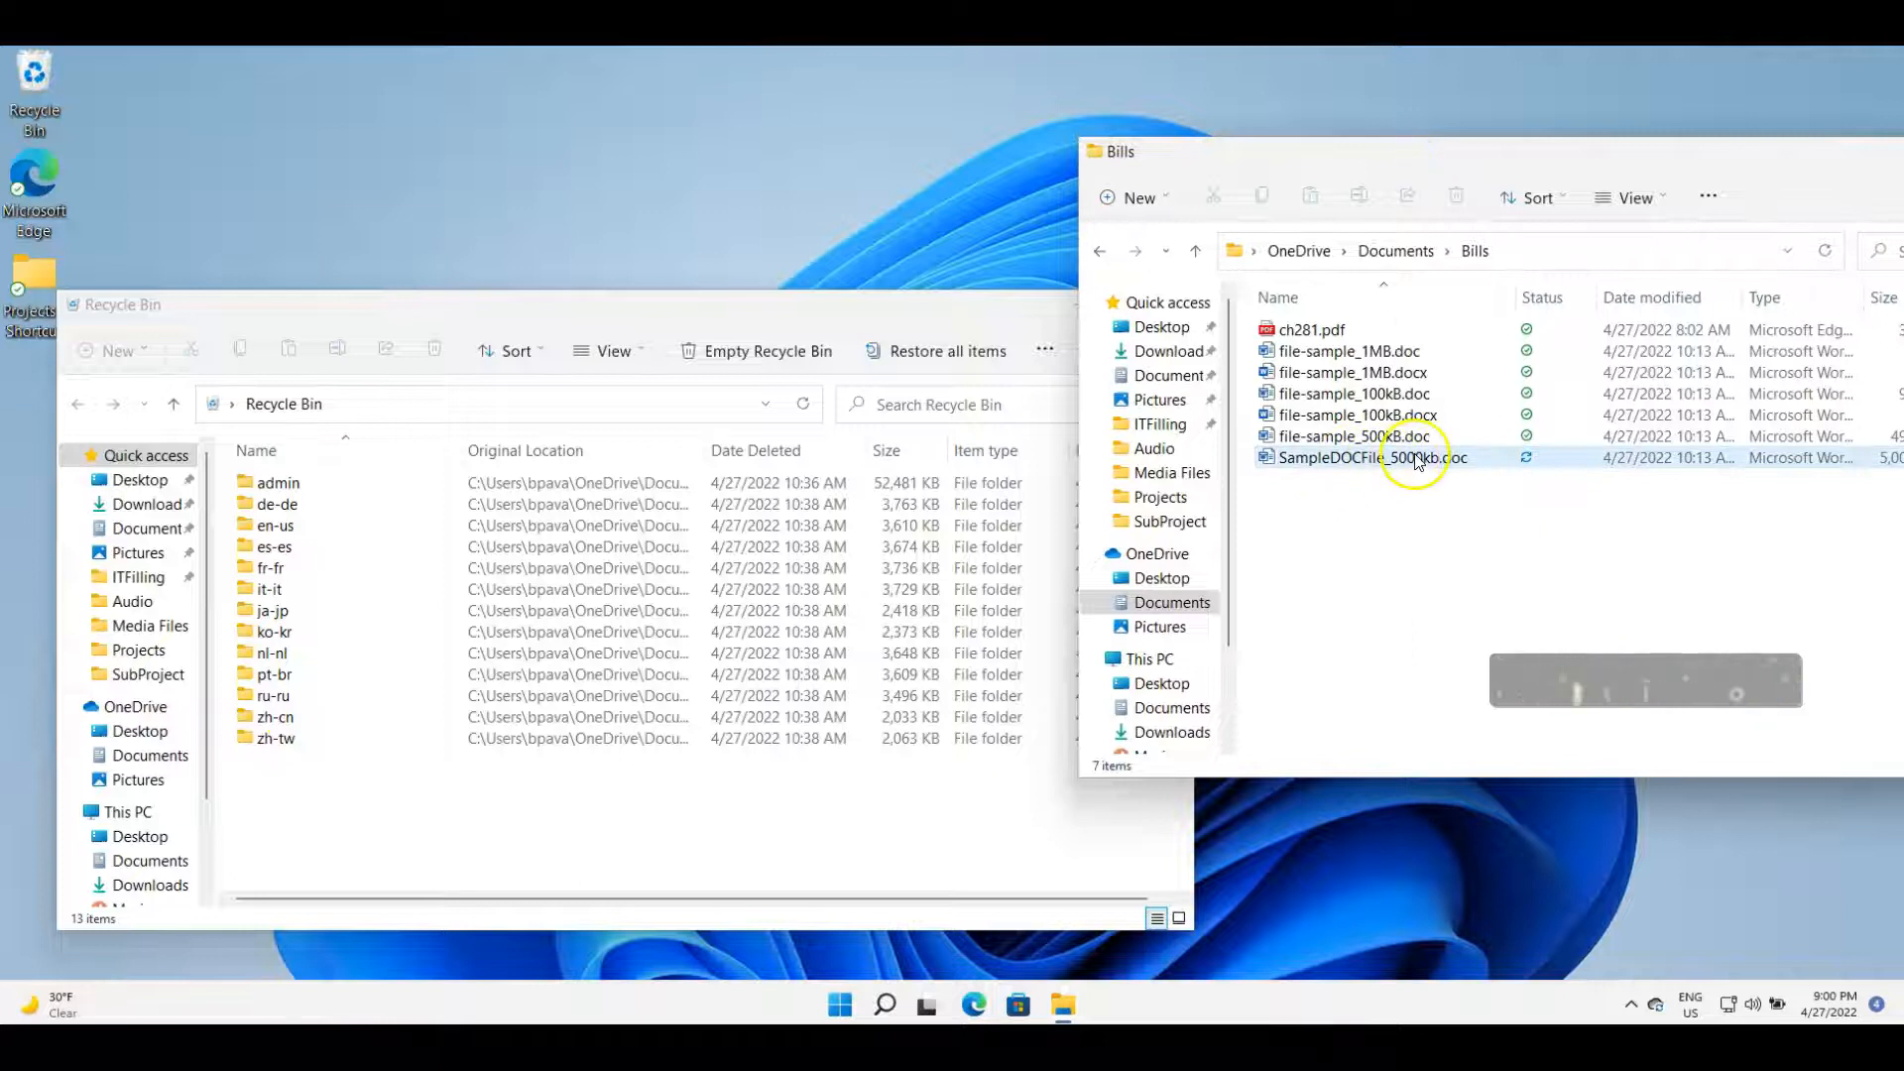
{"action": "left_click_drag", "start_coordinate": [1457, 634], "coordinate": [1279, 322]}
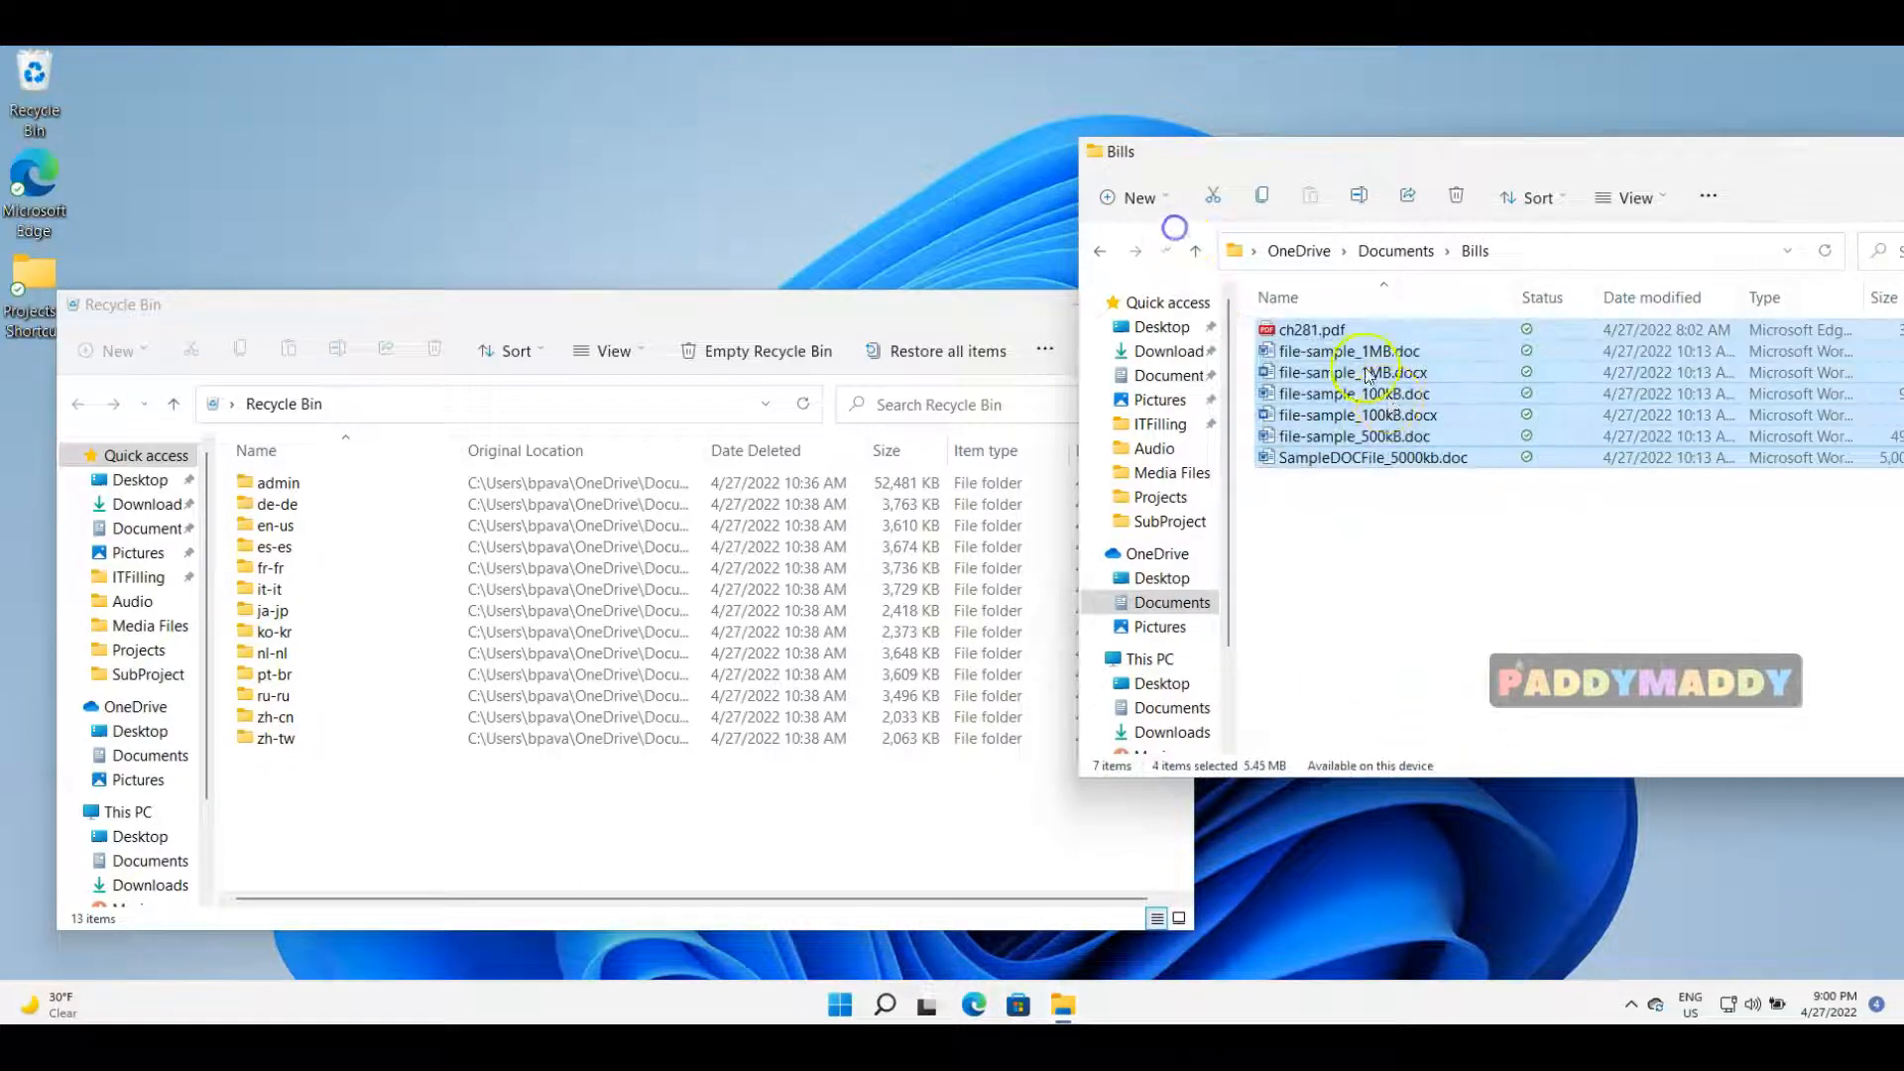
{"action": "right_click", "coordinate": [1378, 411]}
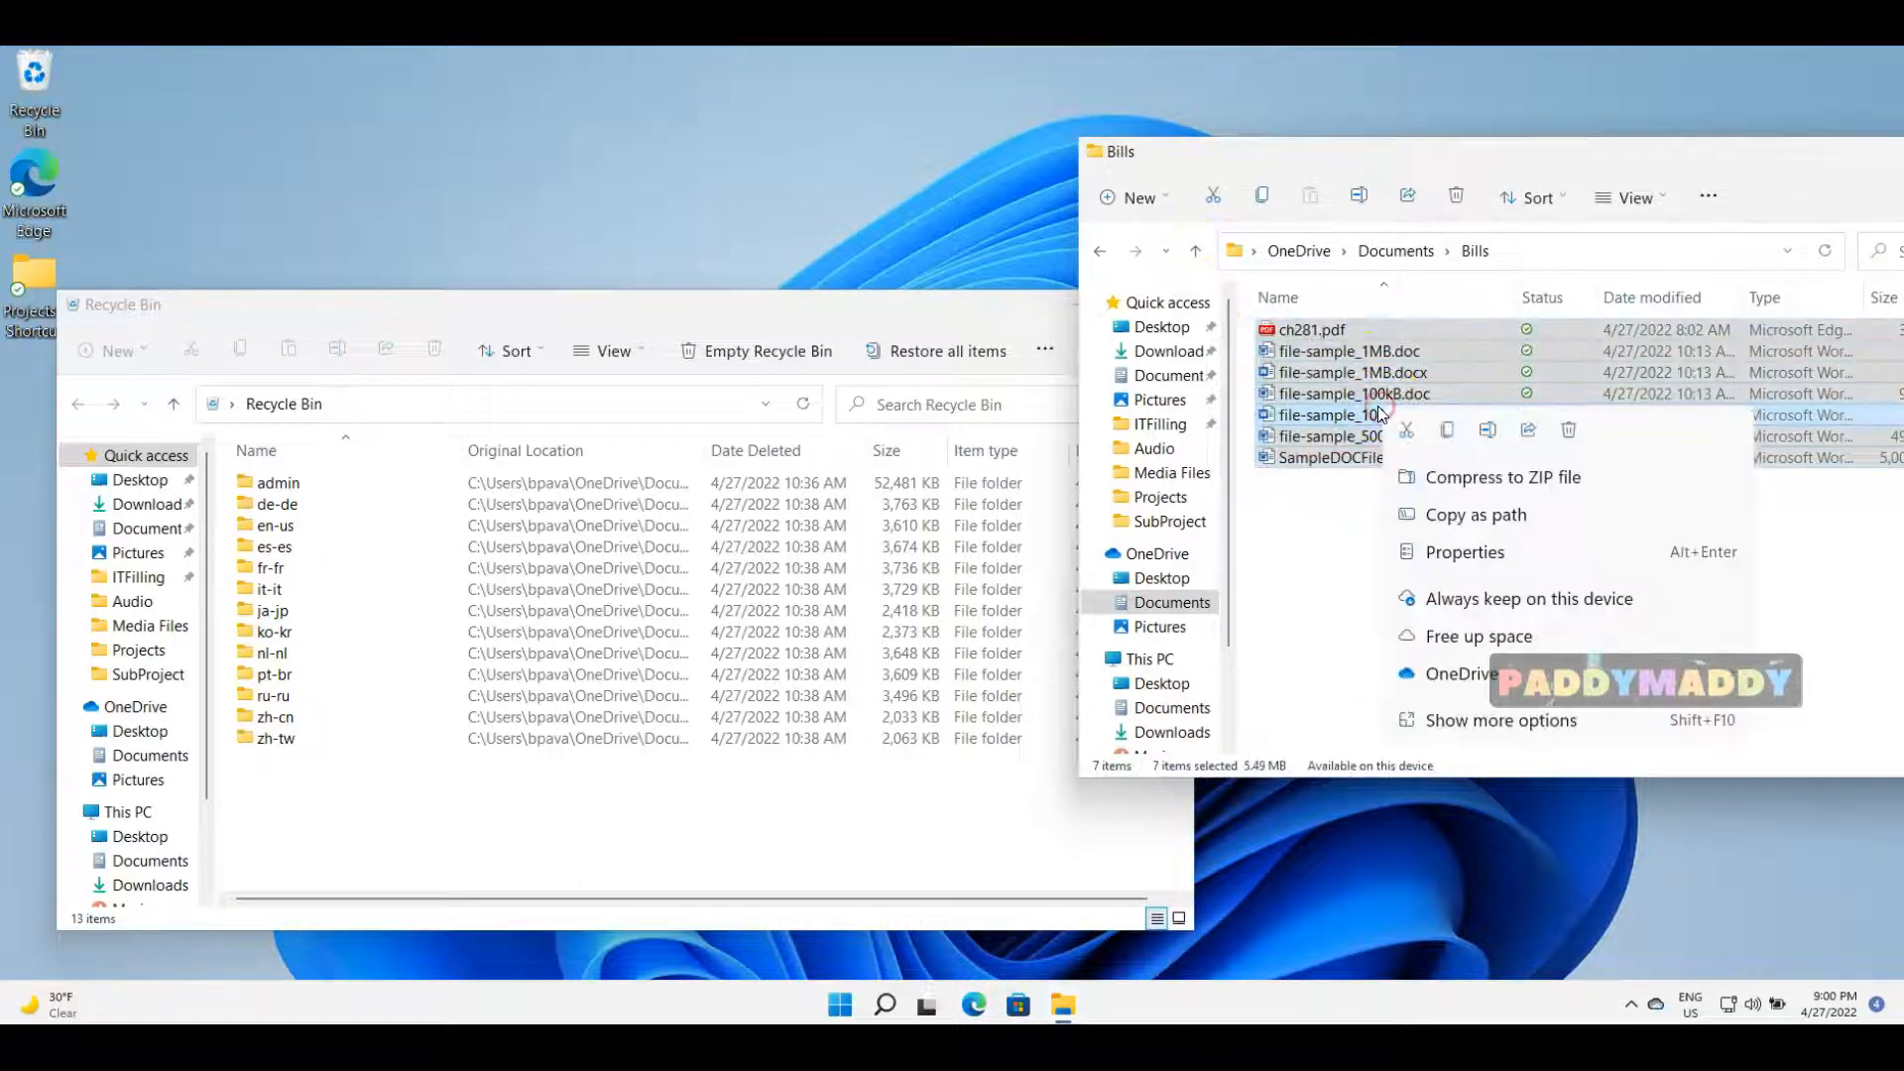
{"action": "left_click", "coordinate": [1483, 724]}
{"action": "left_click", "coordinate": [1454, 727]}
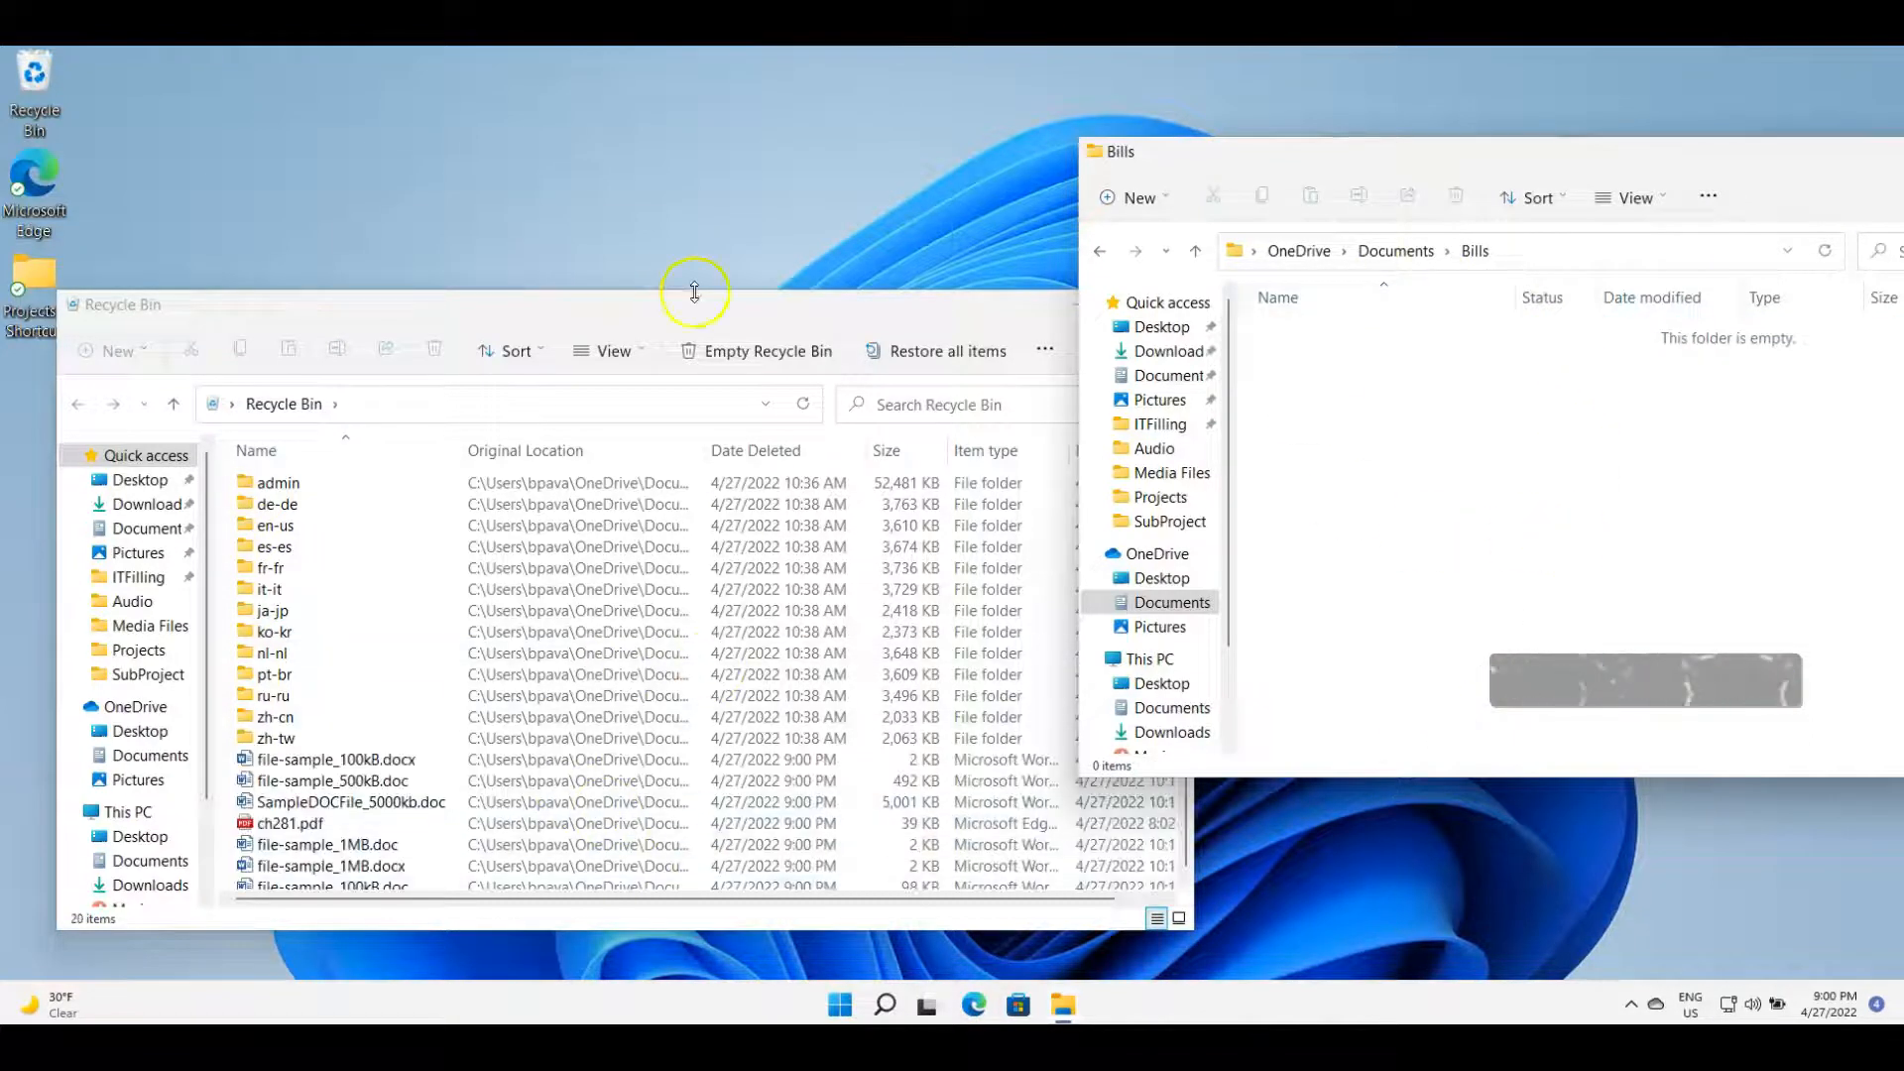
Undo the deletion of the files from within the Bills folder
{"action": "right_click", "coordinate": [1474, 502]}
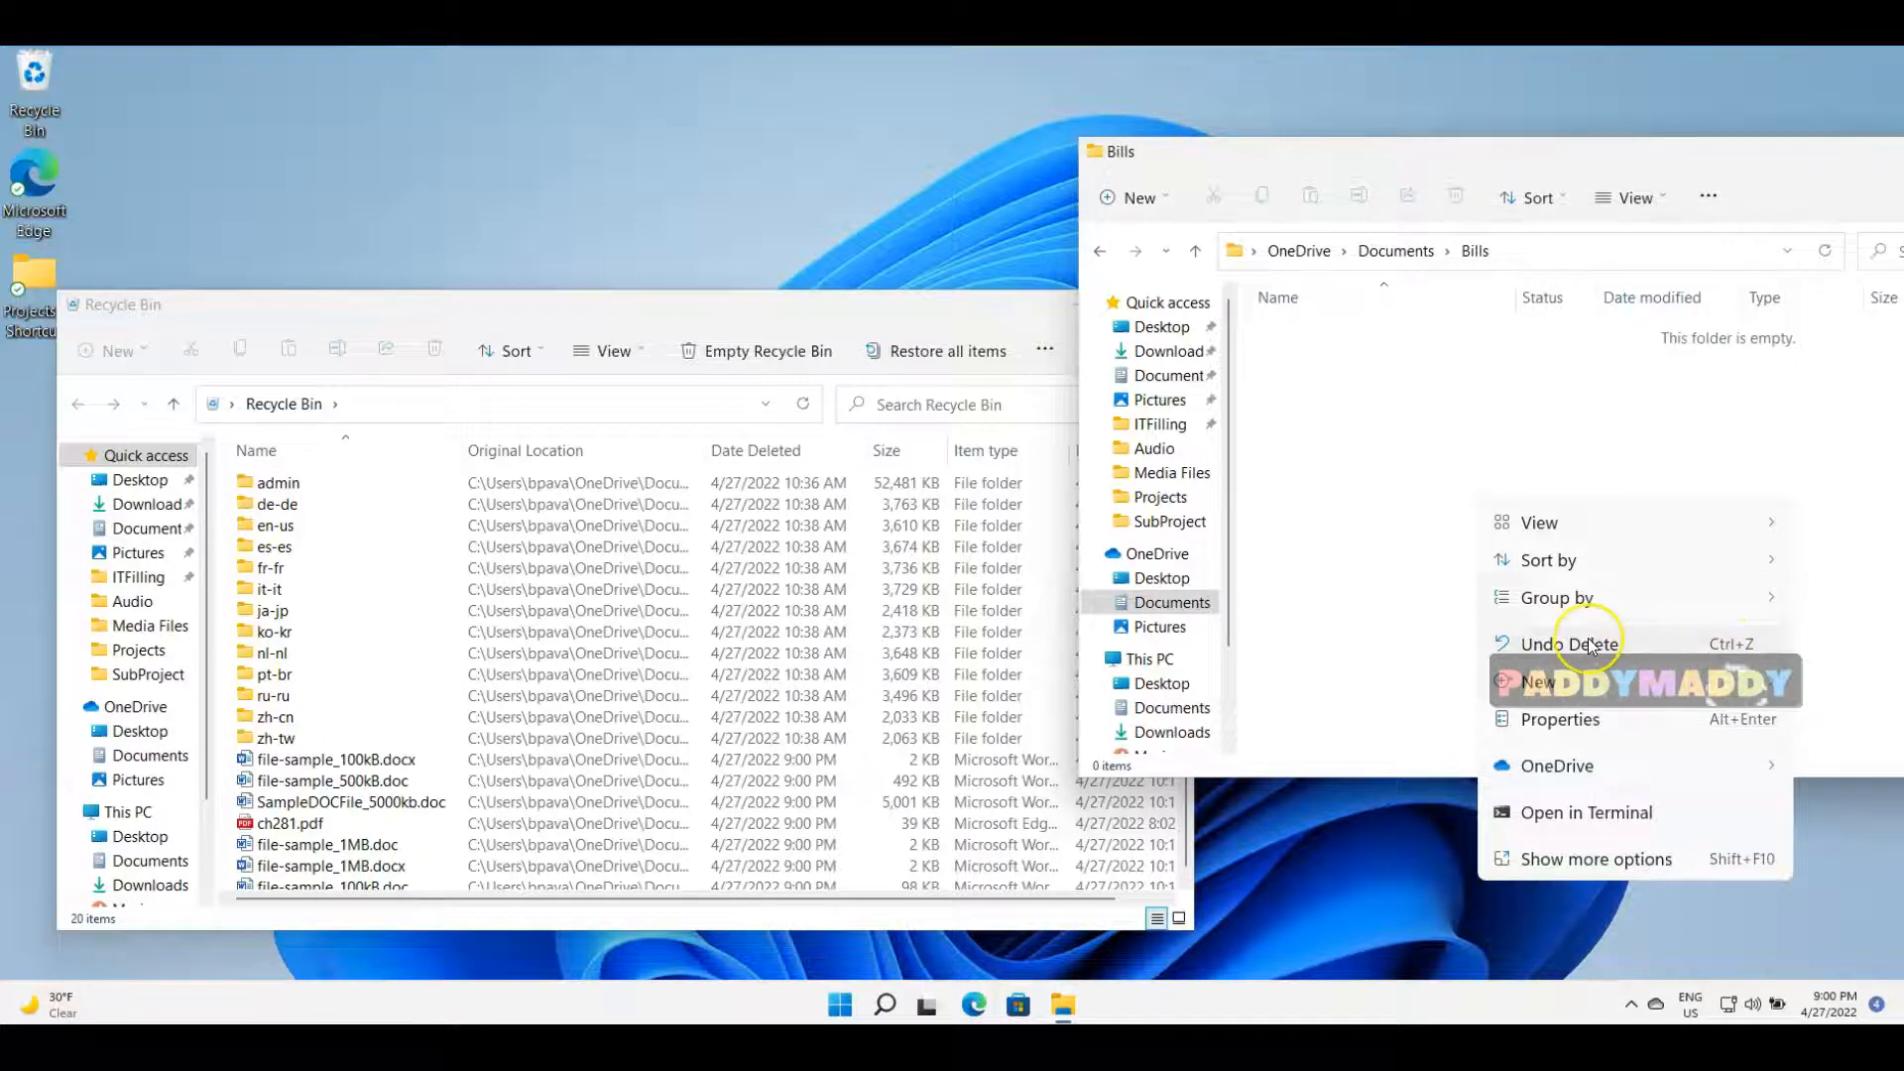
{"action": "right_click", "coordinate": [1344, 409]}
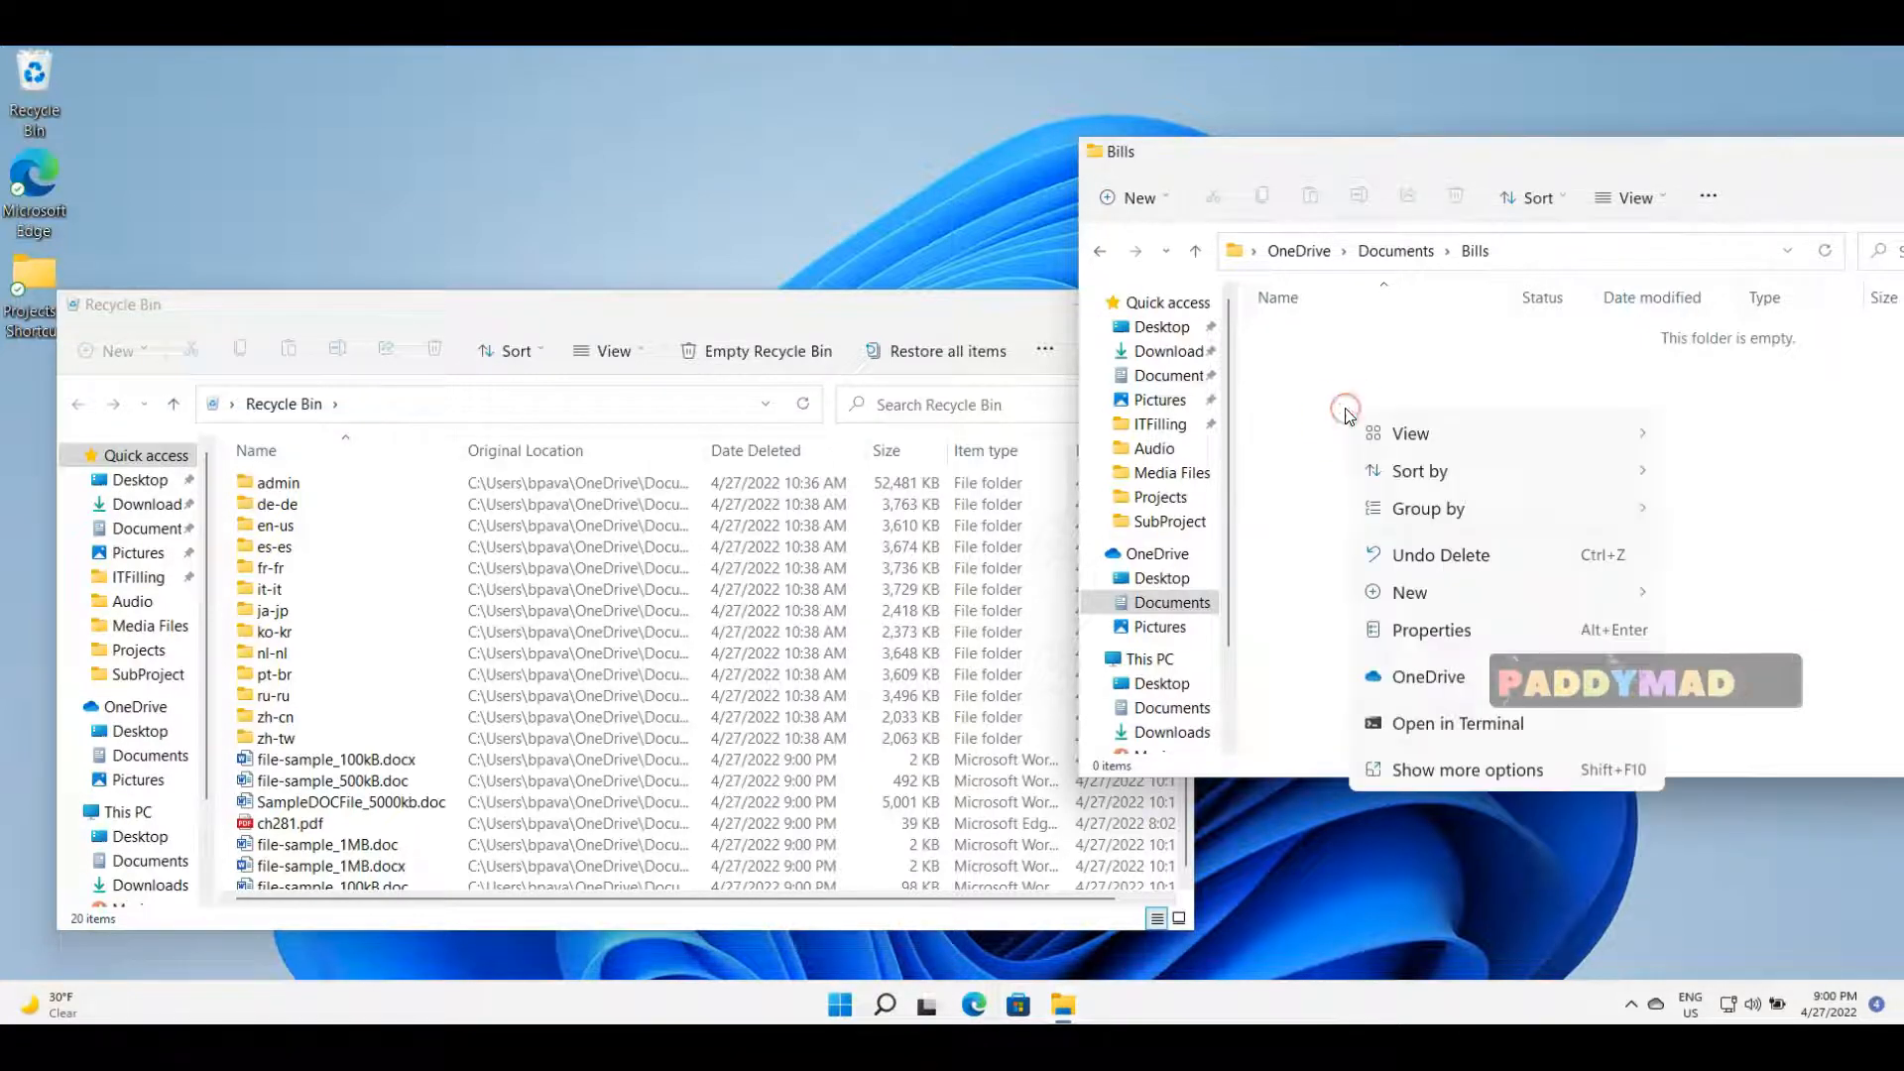
{"action": "left_click", "coordinate": [1447, 558]}
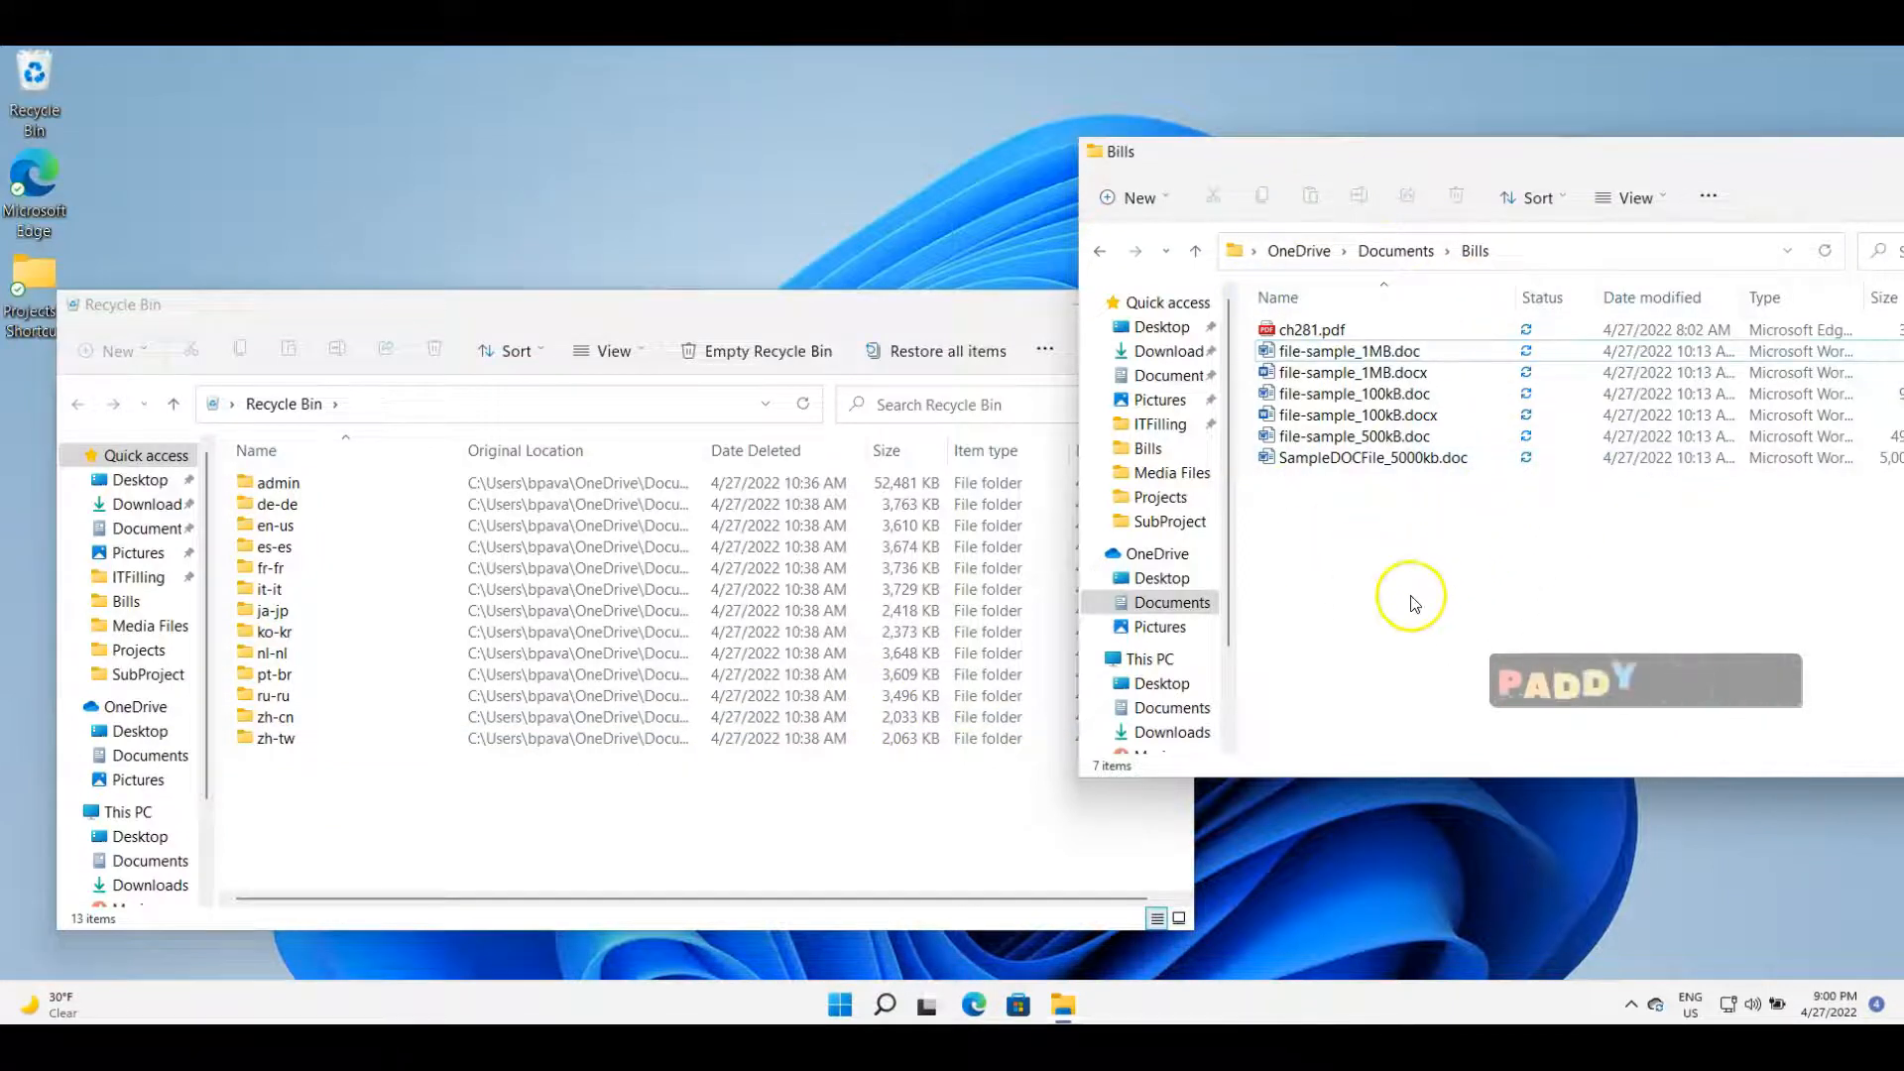
{"action": "left_click", "coordinate": [353, 301]}
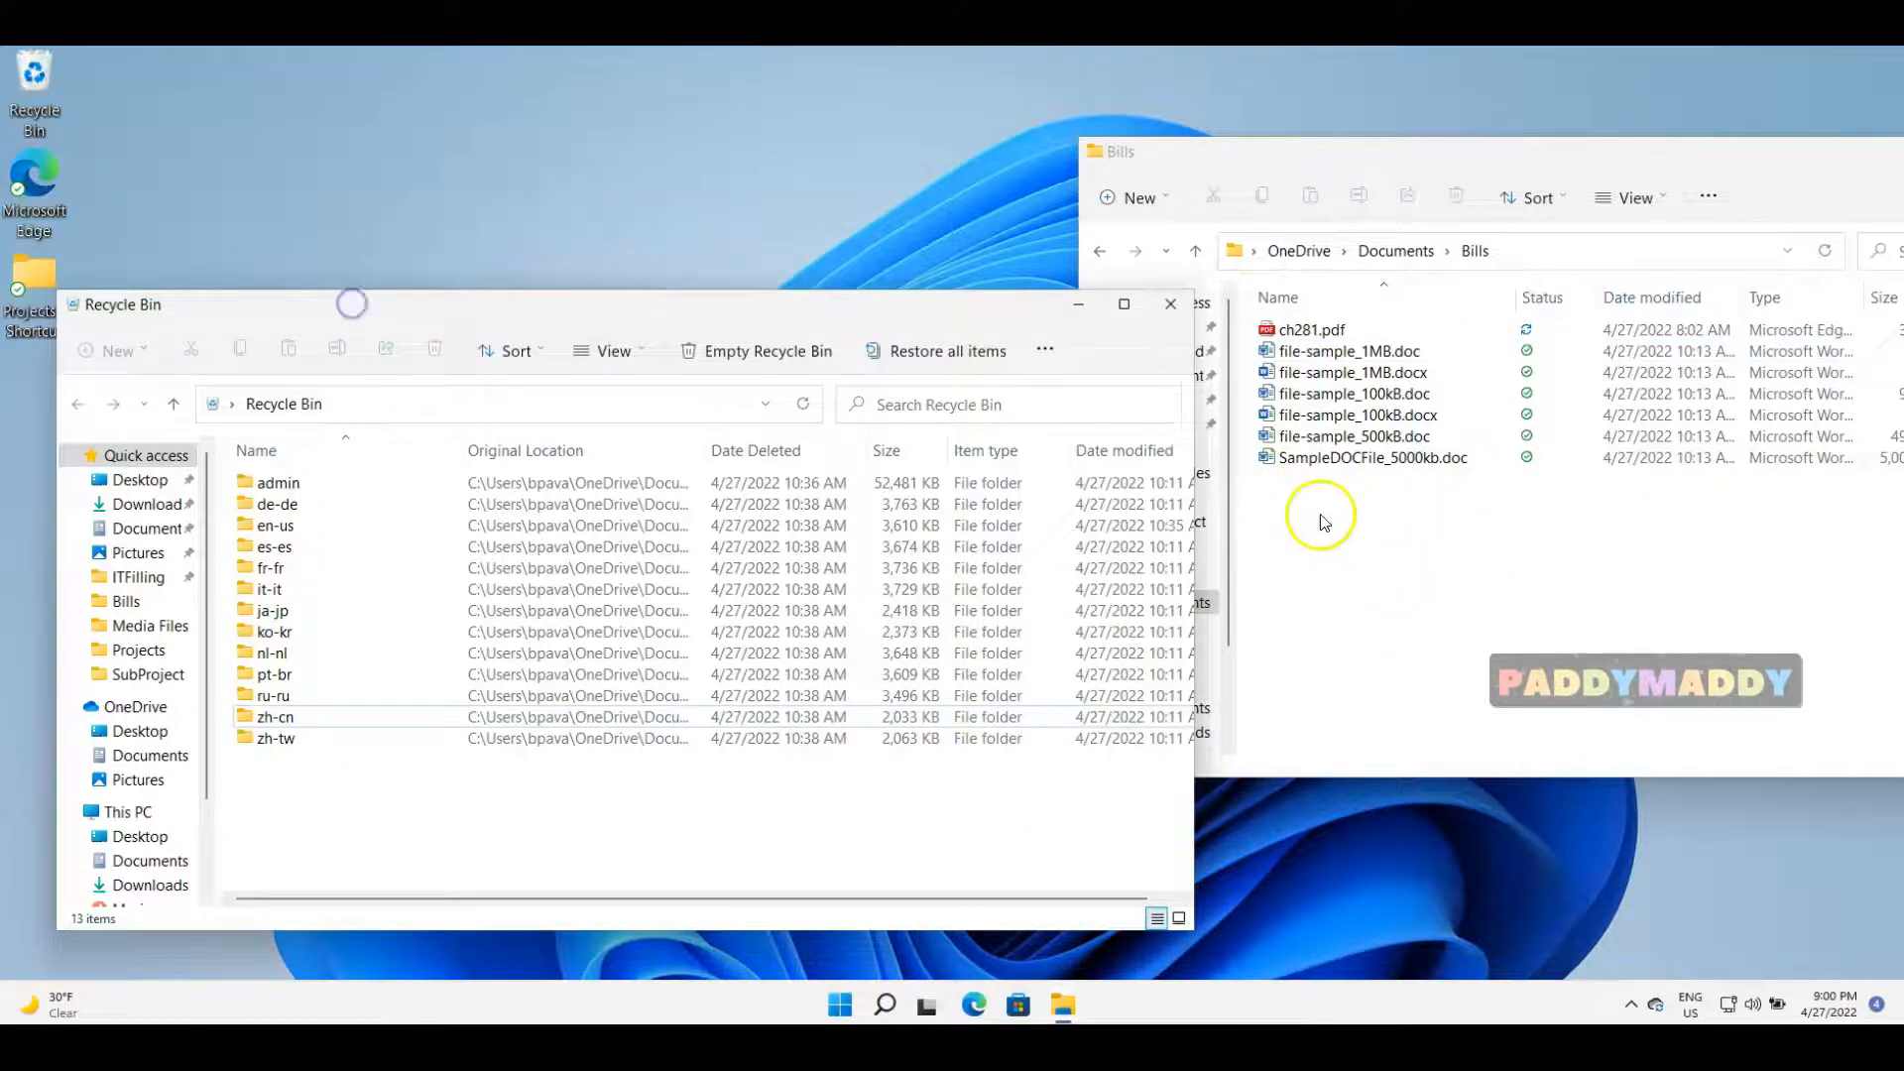
{"action": "left_click", "coordinate": [1430, 512]}
{"action": "left_click_drag", "start_coordinate": [1497, 607], "coordinate": [1297, 417]}
Delete the Bills folder from the Documents folder and confirm the deletion
{"action": "left_click", "coordinate": [1394, 251]}
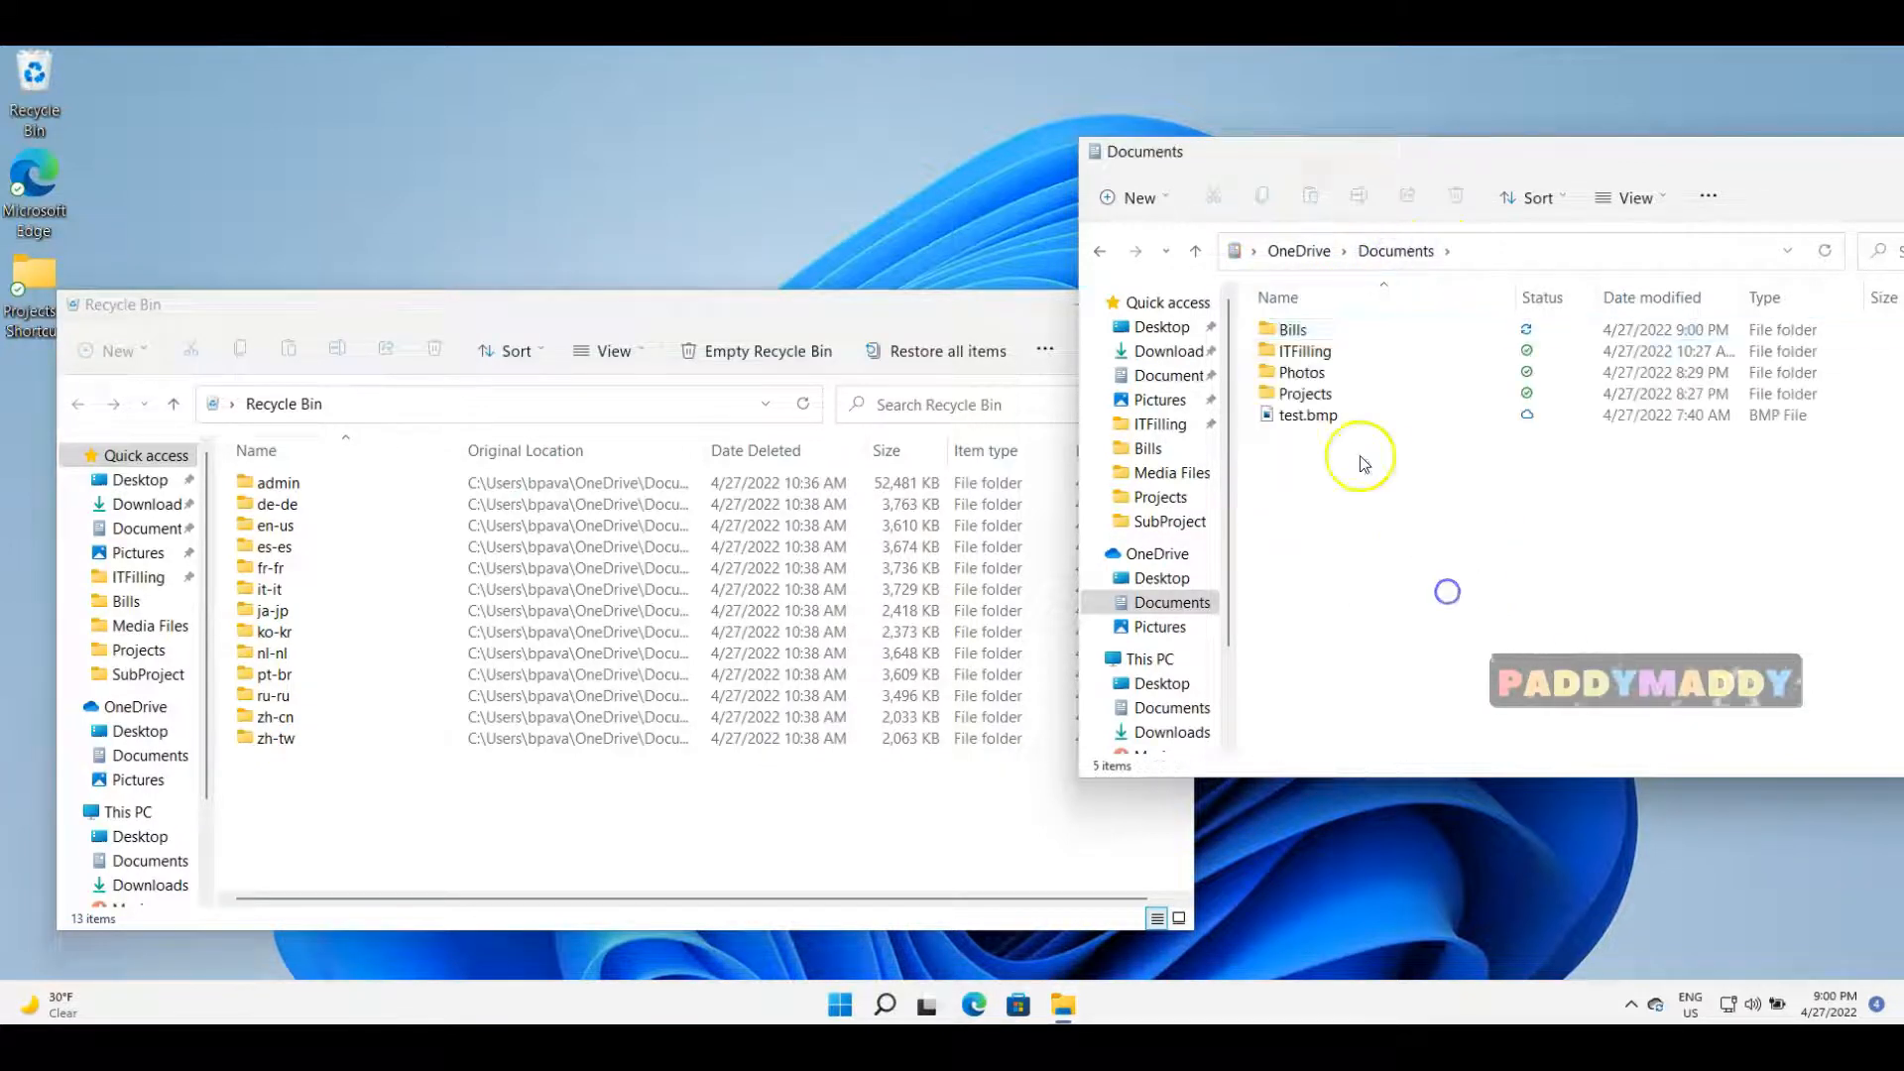
{"action": "right_click", "coordinate": [1289, 333]}
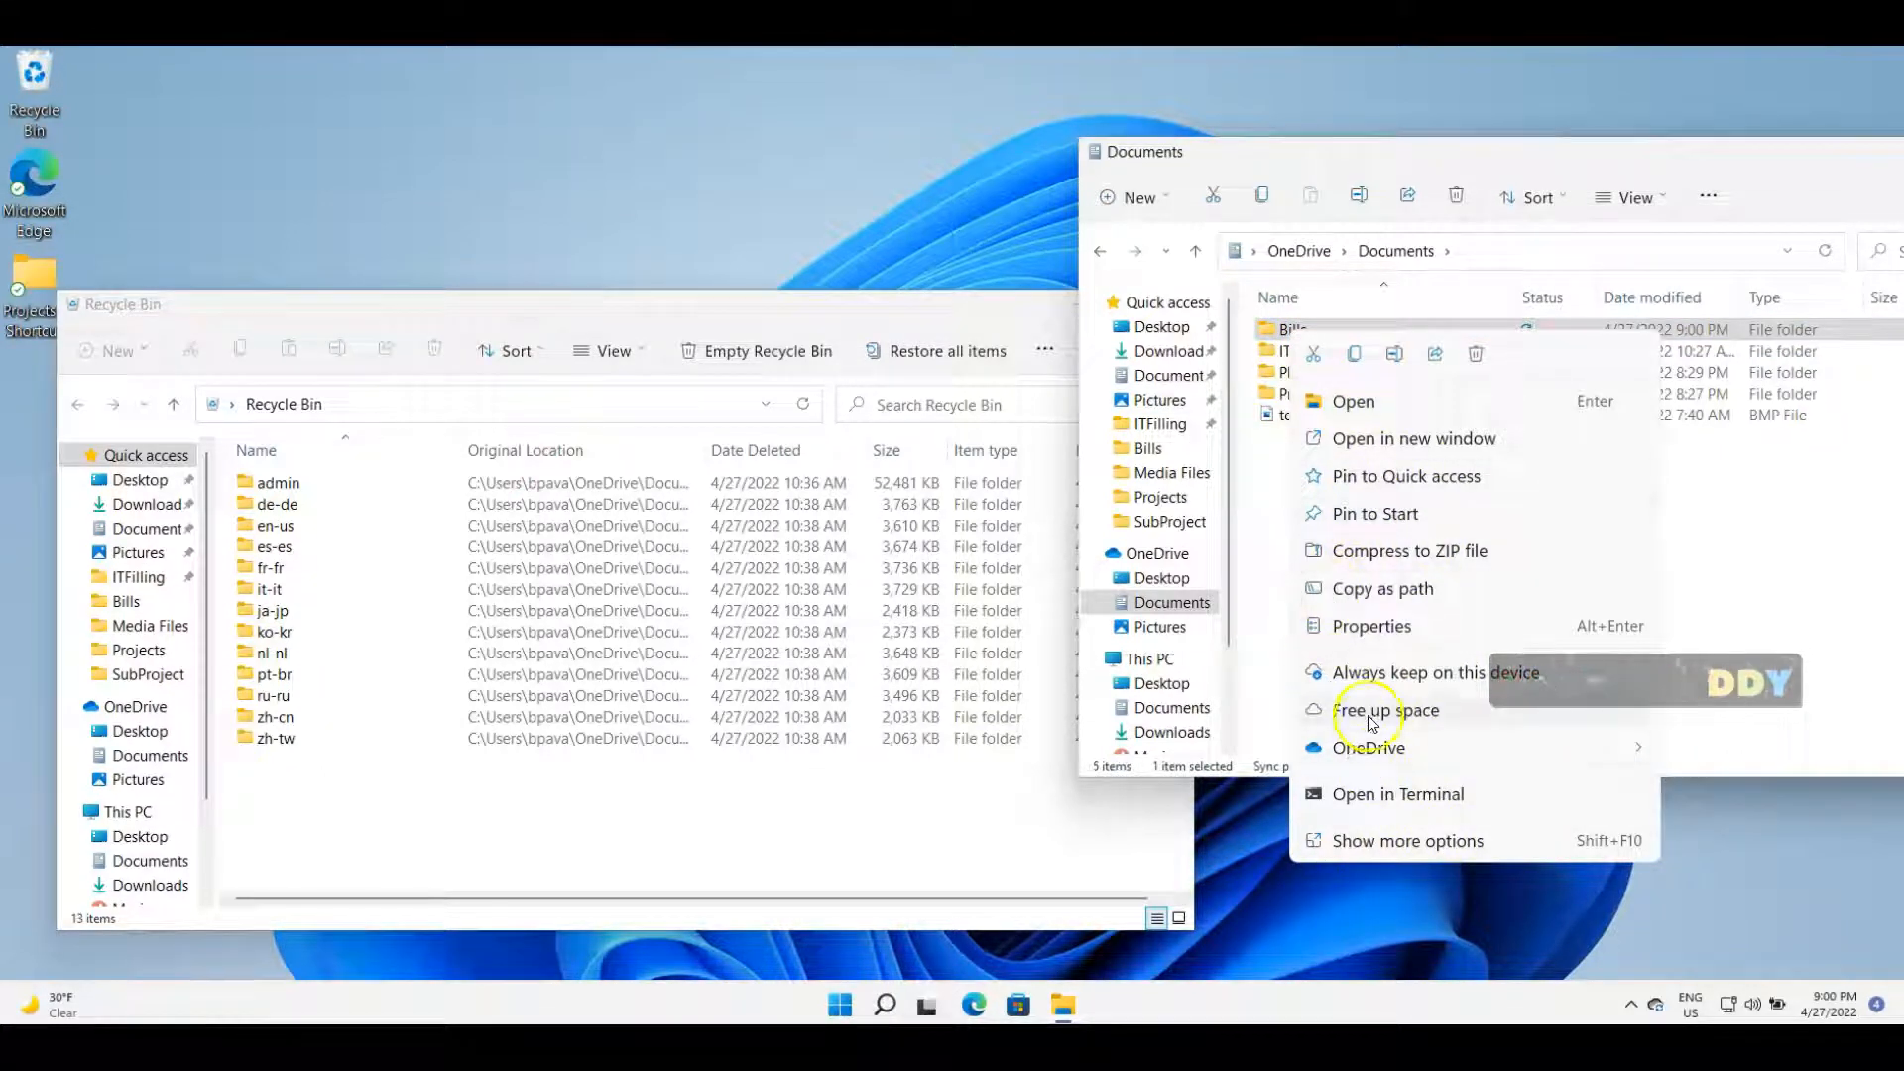
{"action": "left_click", "coordinate": [1472, 354]}
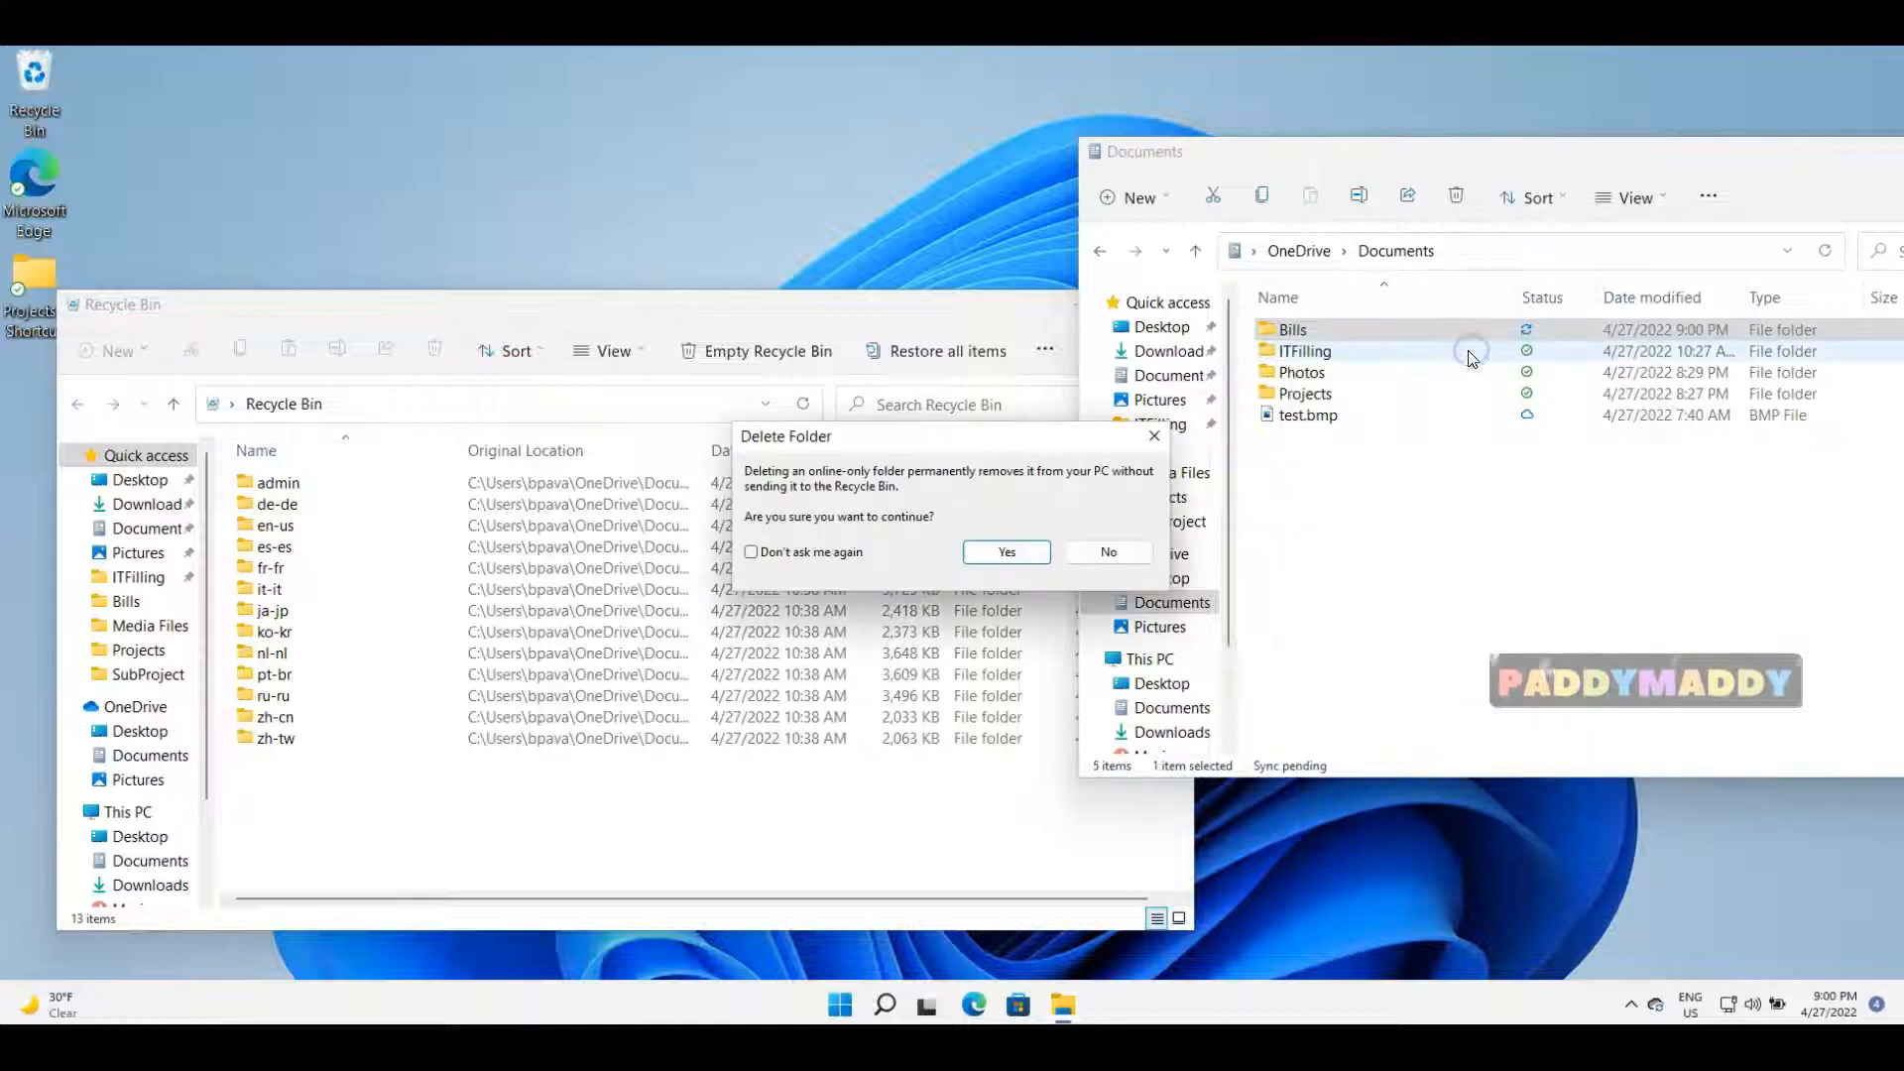
{"action": "left_click", "coordinate": [994, 551]}
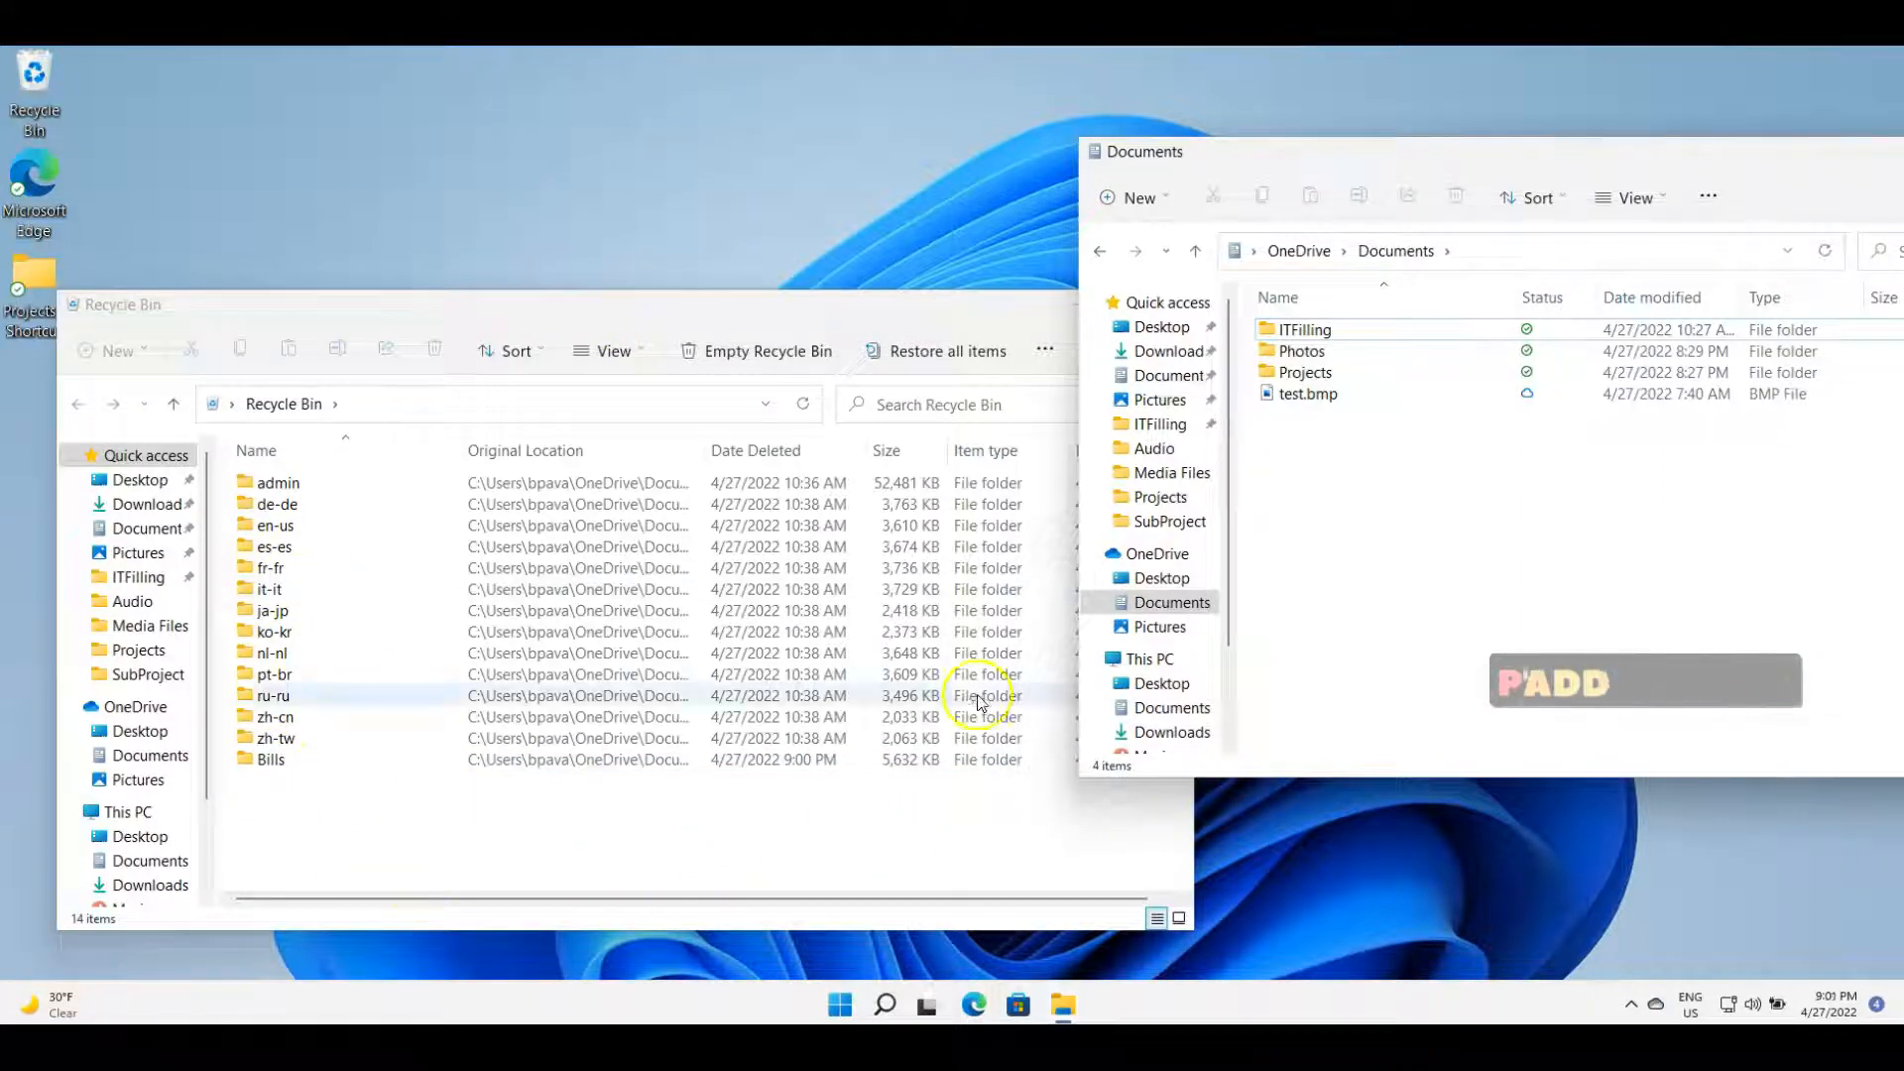
{"action": "left_click_drag", "start_coordinate": [995, 837], "coordinate": [635, 369]}
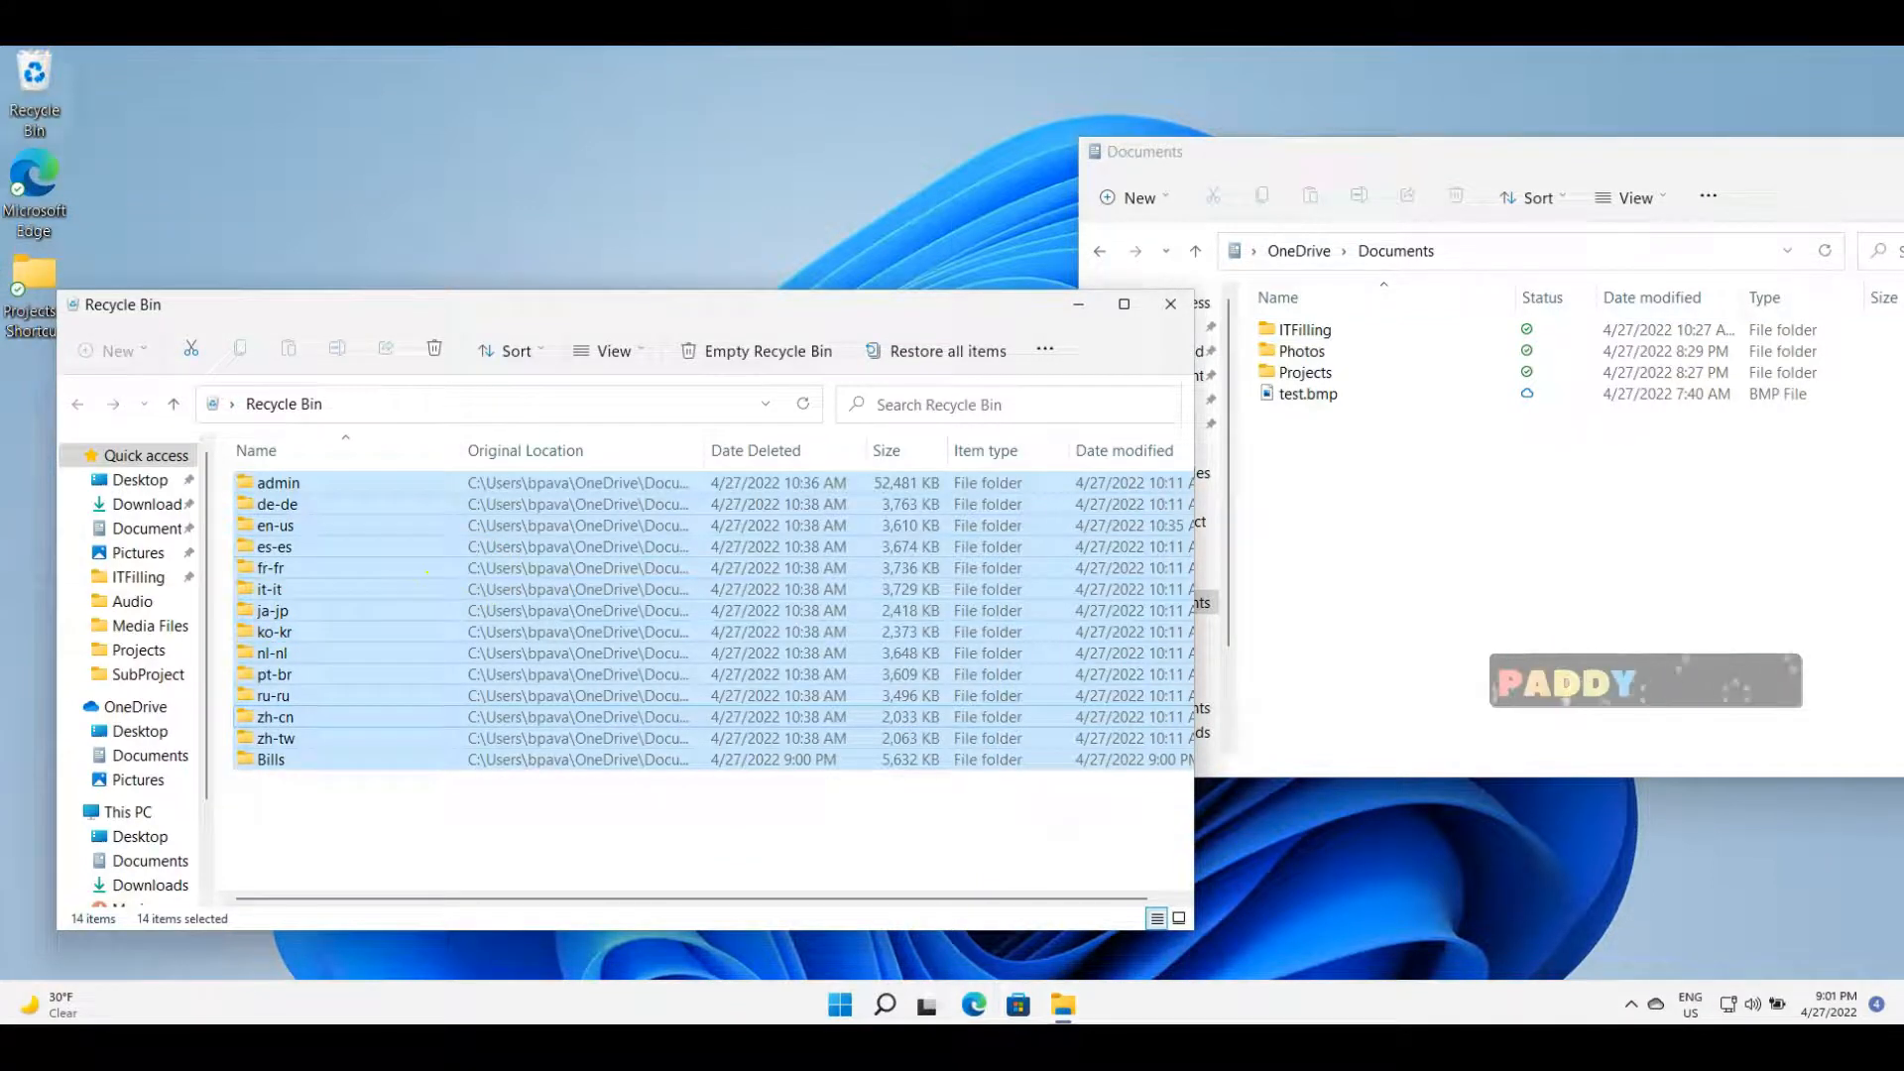
{"action": "left_click", "coordinate": [1072, 645]}
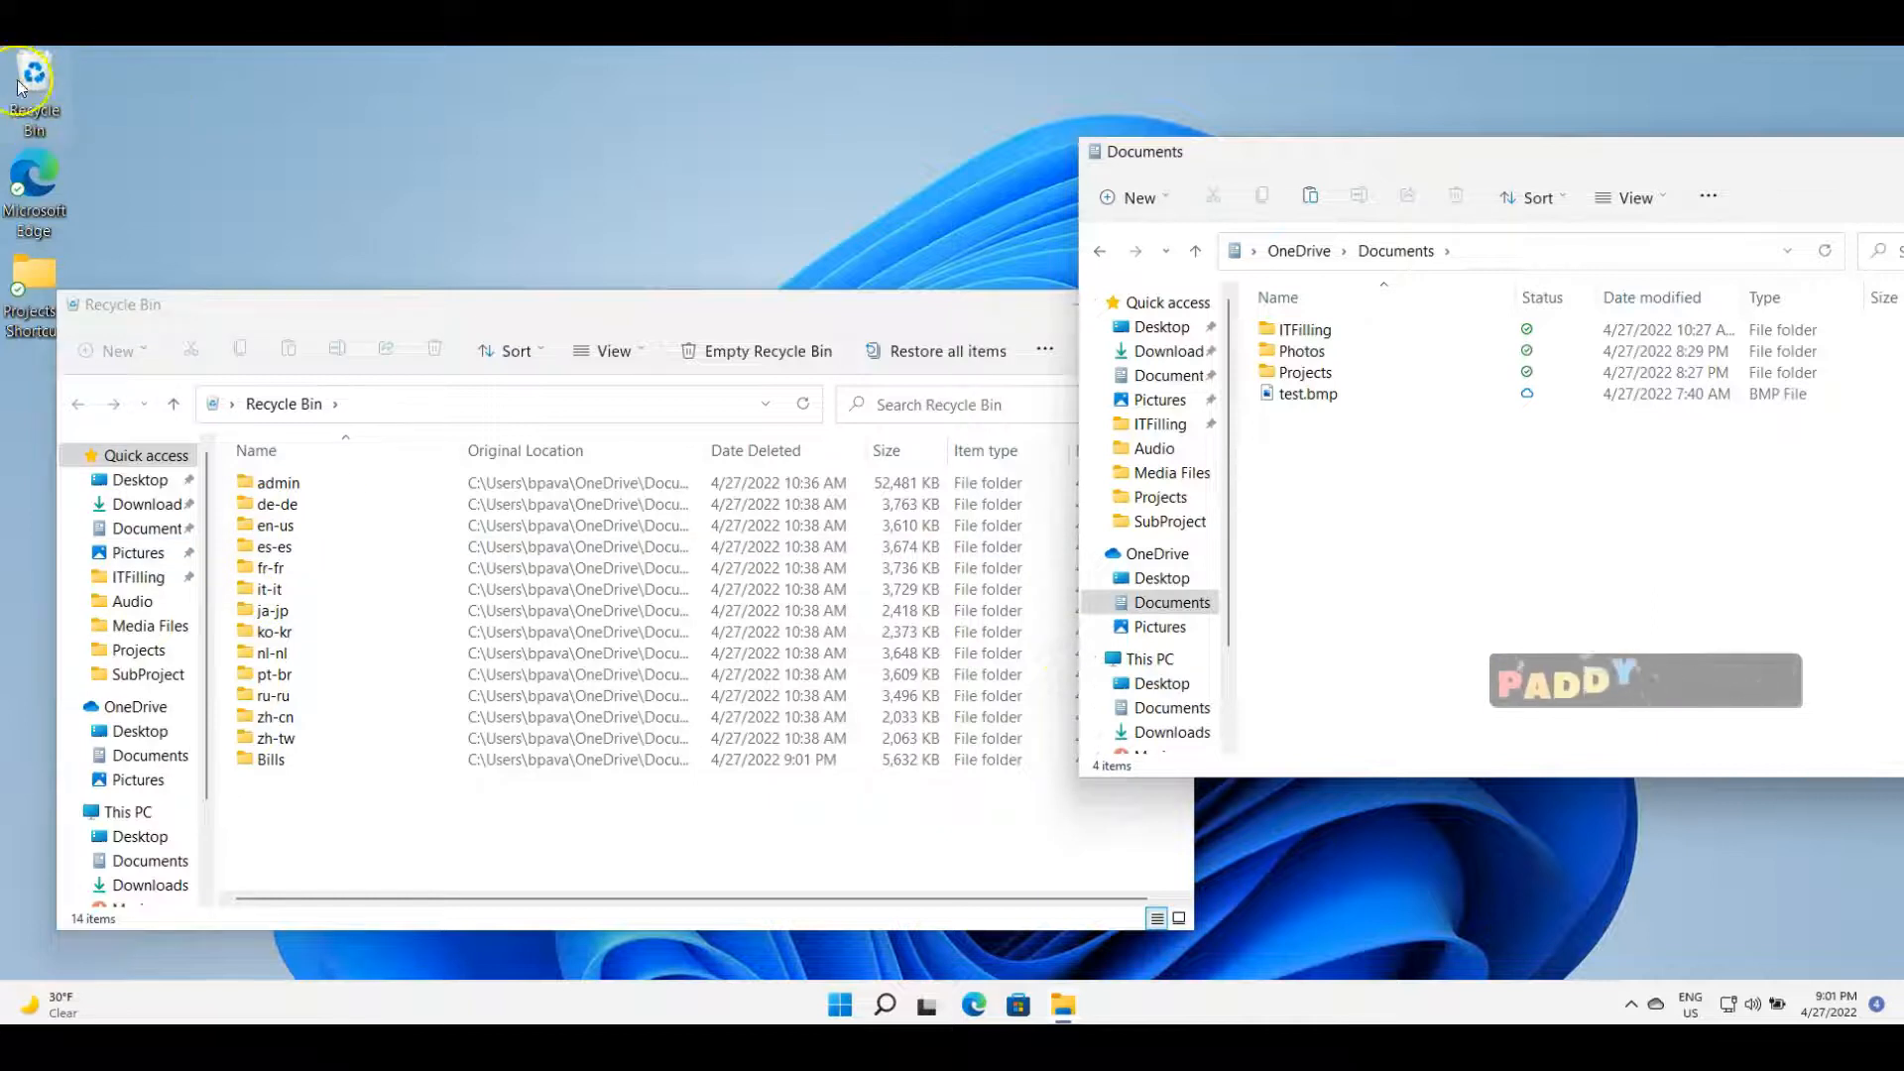
{"action": "left_click", "coordinate": [913, 829]}
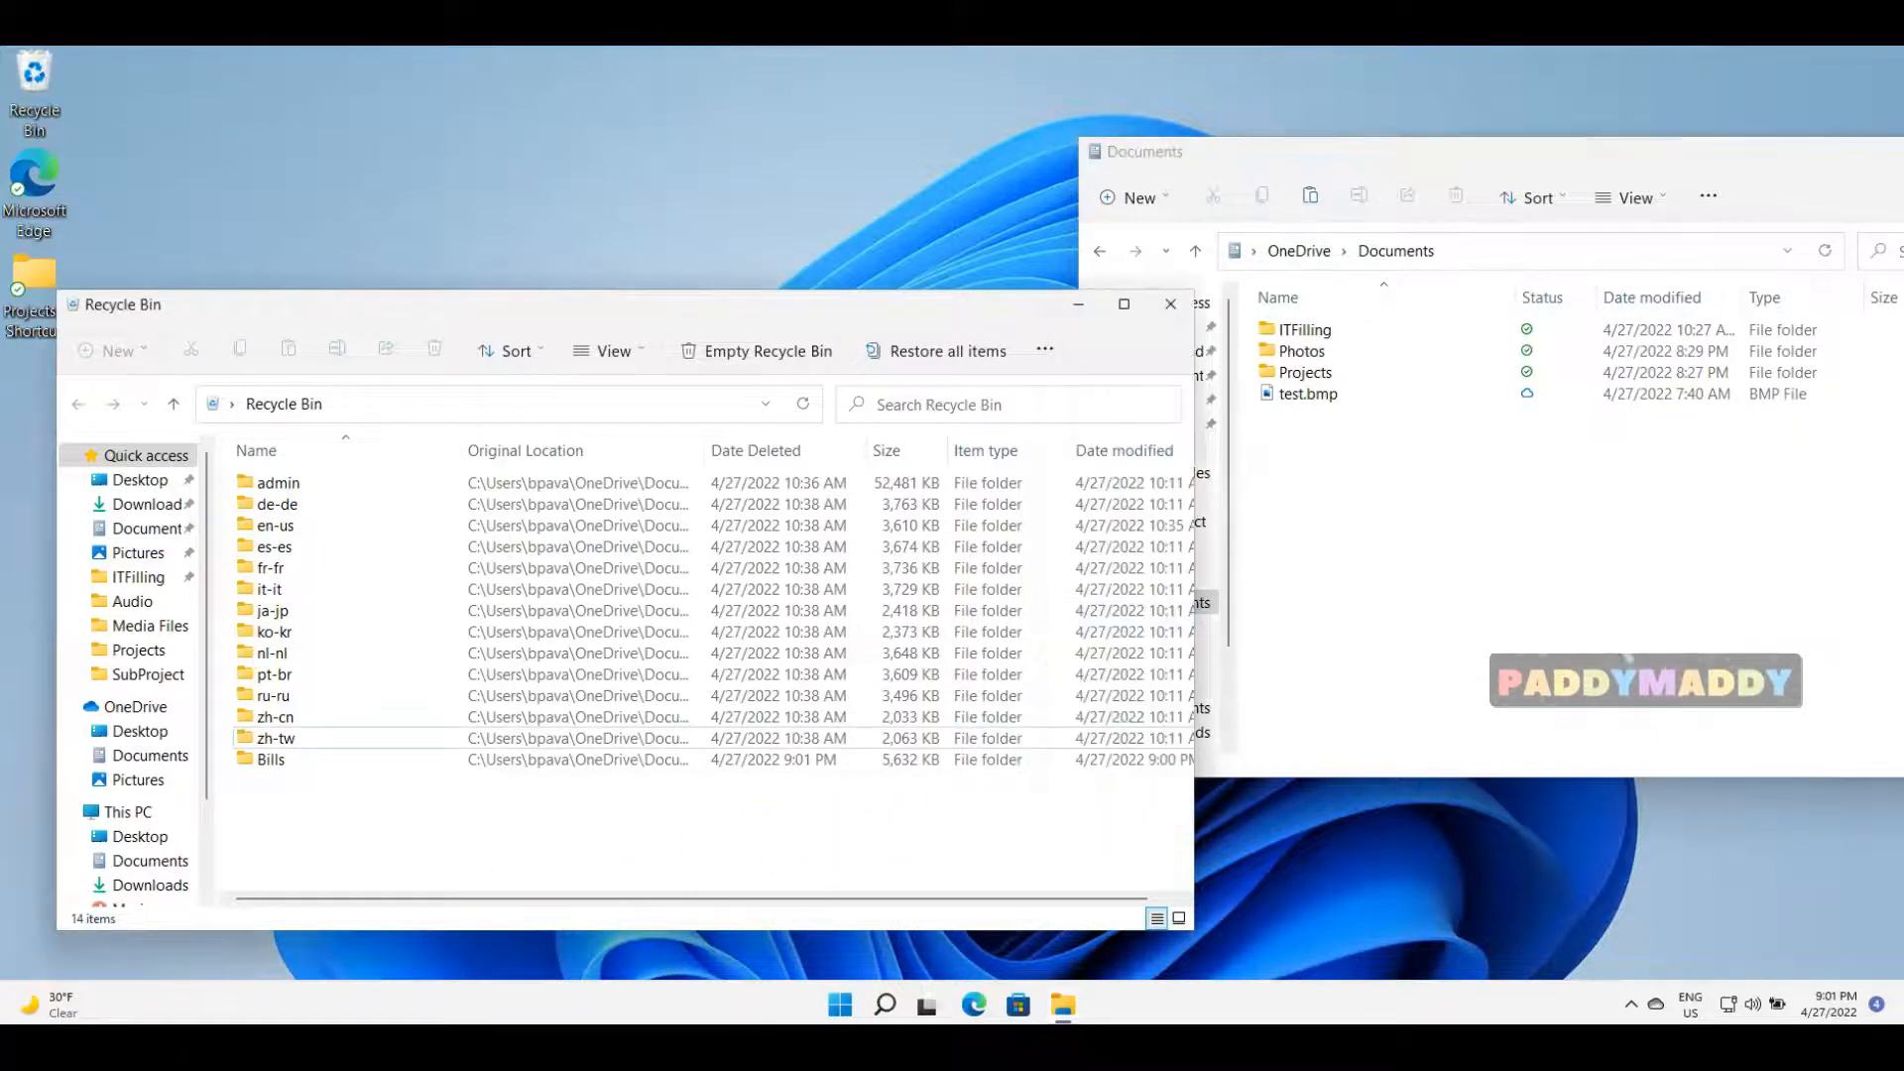
{"action": "left_click_drag", "start_coordinate": [624, 867], "coordinate": [185, 200]}
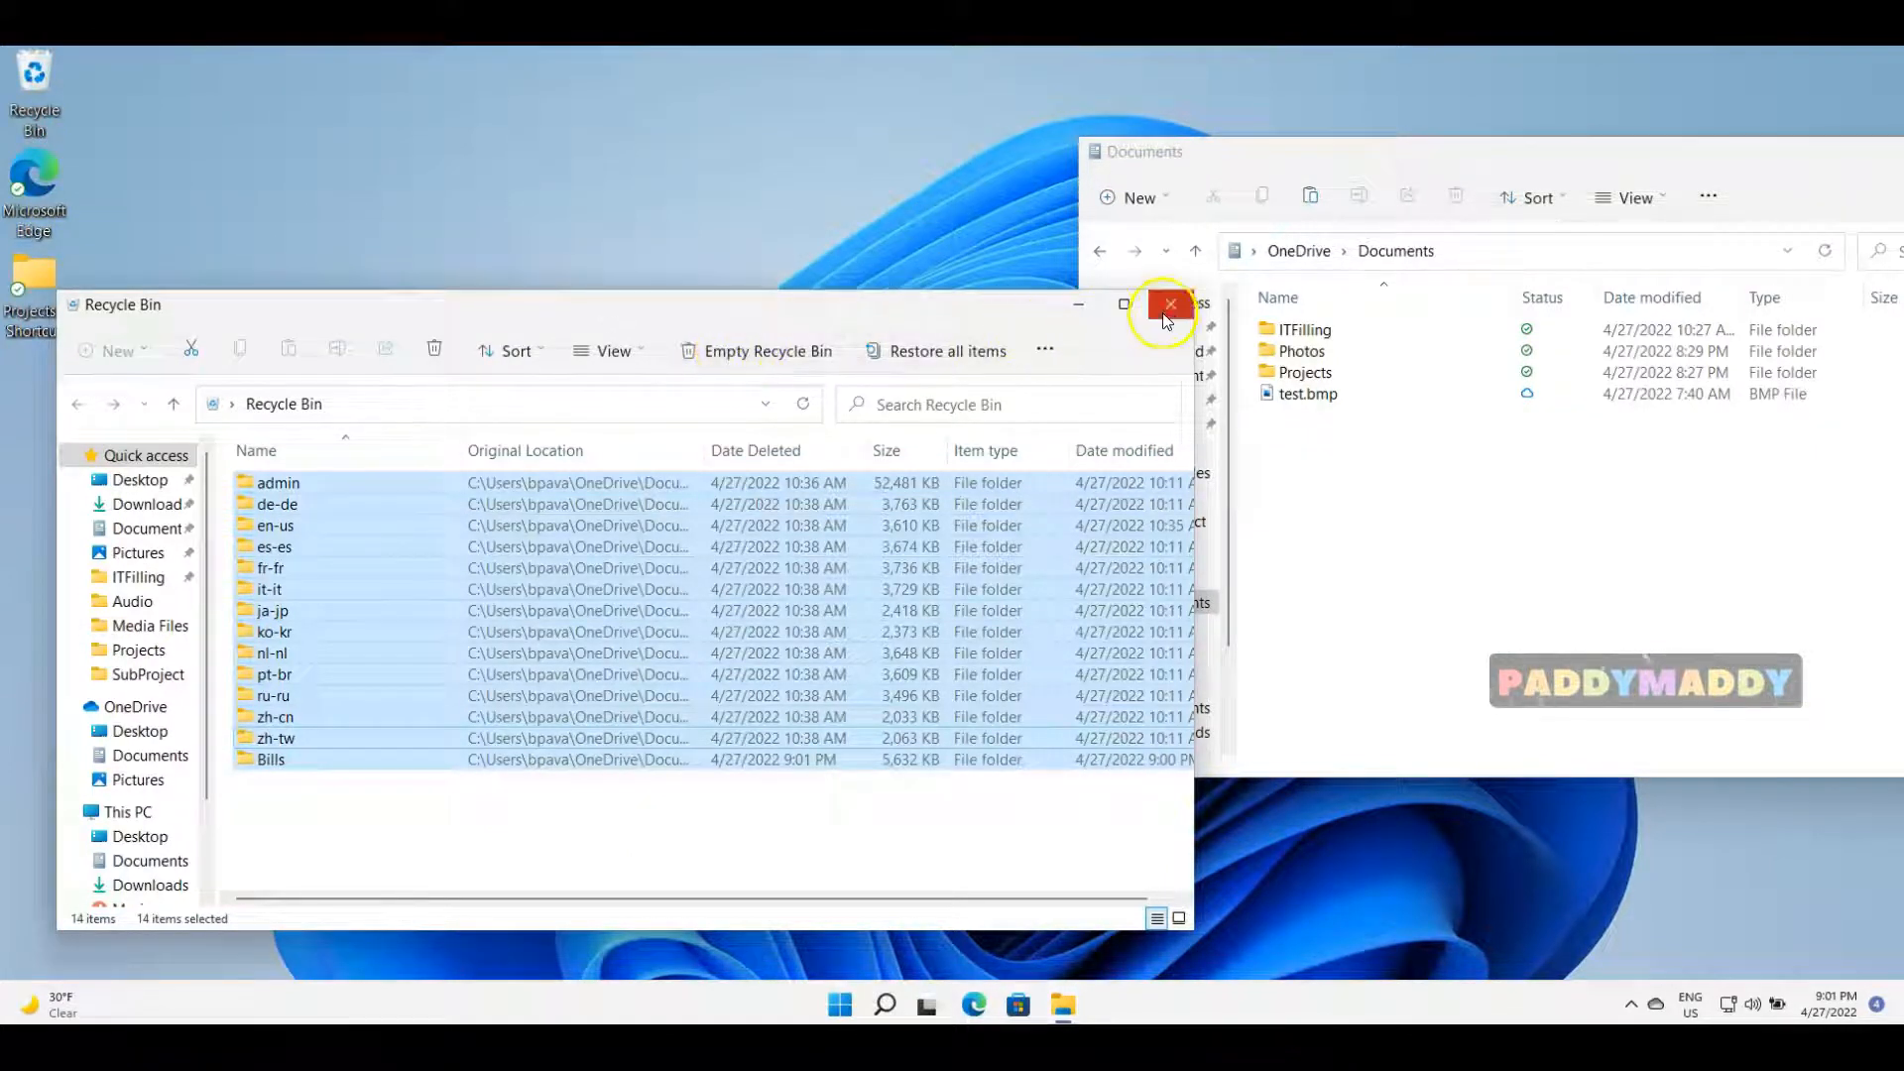
{"action": "left_click_drag", "start_coordinate": [342, 803], "coordinate": [273, 759]}
{"action": "right_click", "coordinate": [273, 759]}
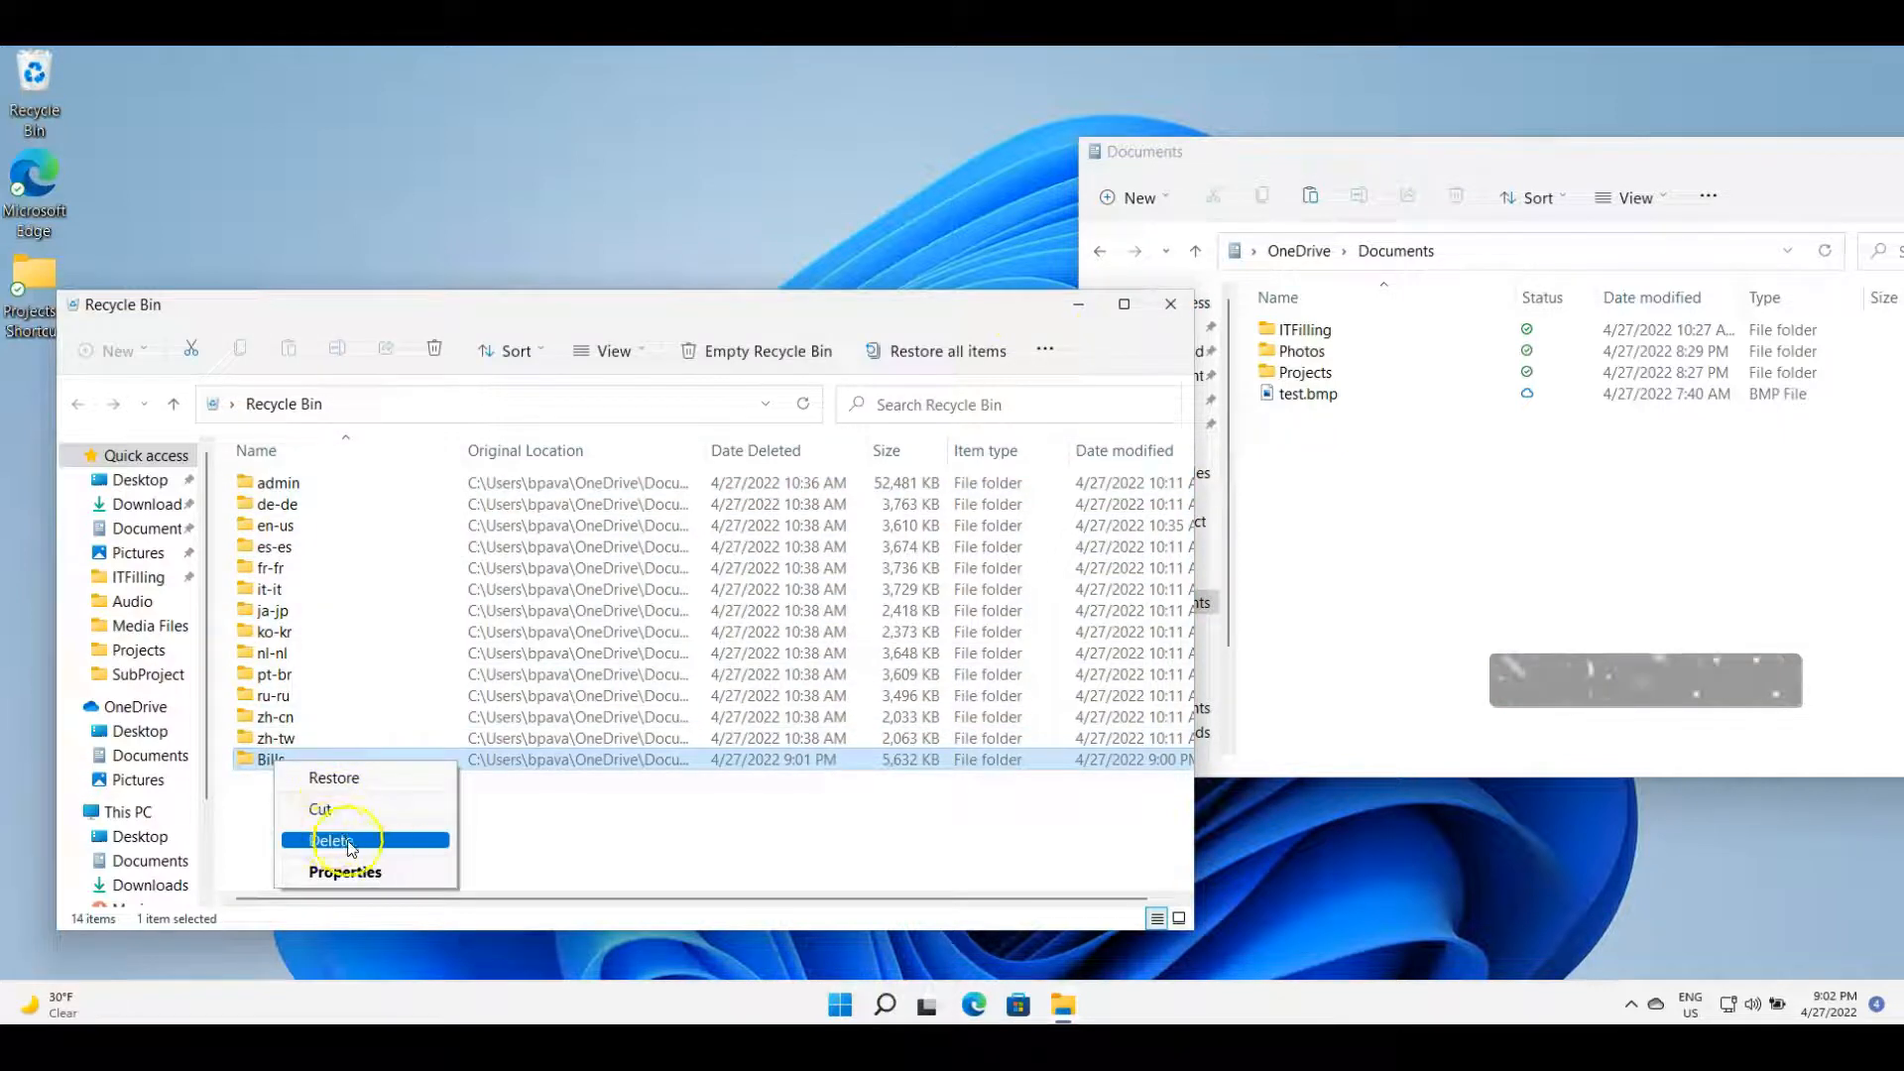
{"action": "left_click", "coordinate": [623, 872]}
Permanently delete the admin folder from the Recycle Bin and confirm the deletion
{"action": "left_click", "coordinate": [272, 487]}
{"action": "right_click", "coordinate": [282, 488]}
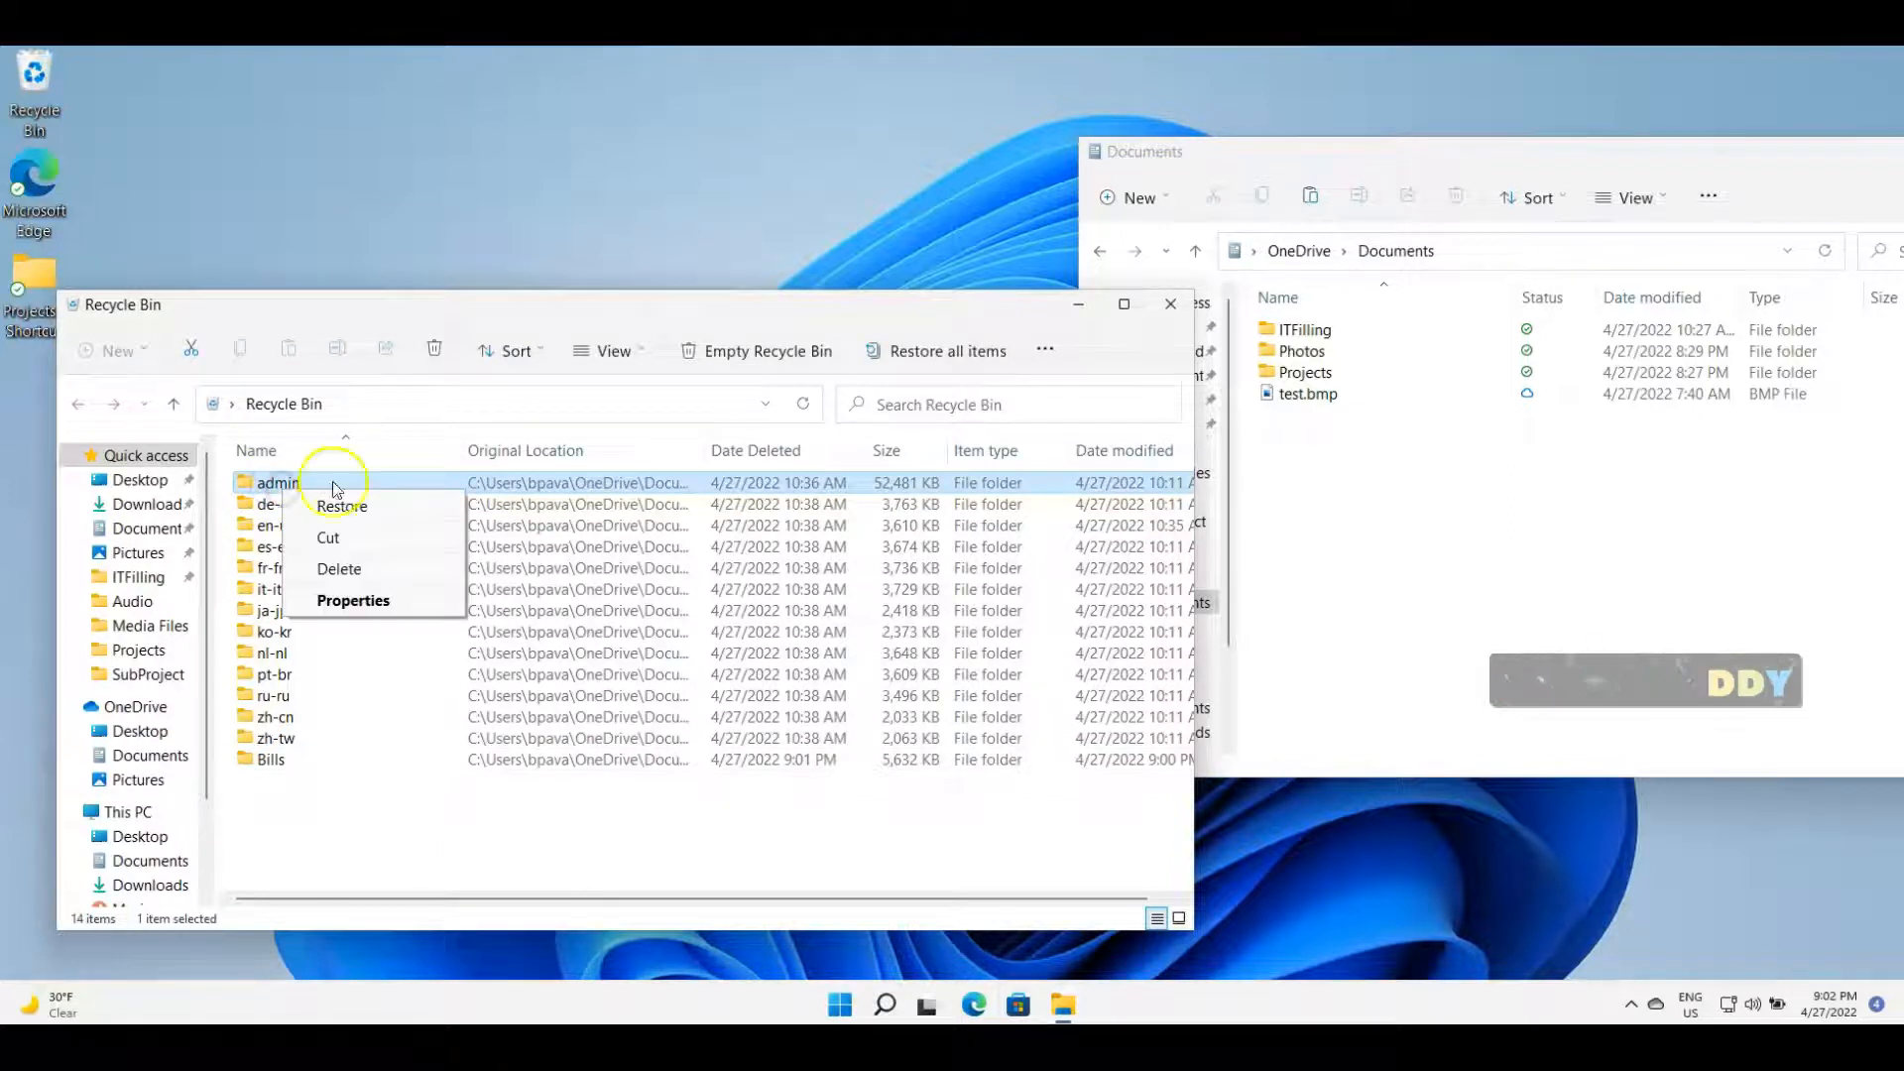
{"action": "left_click", "coordinate": [355, 570]}
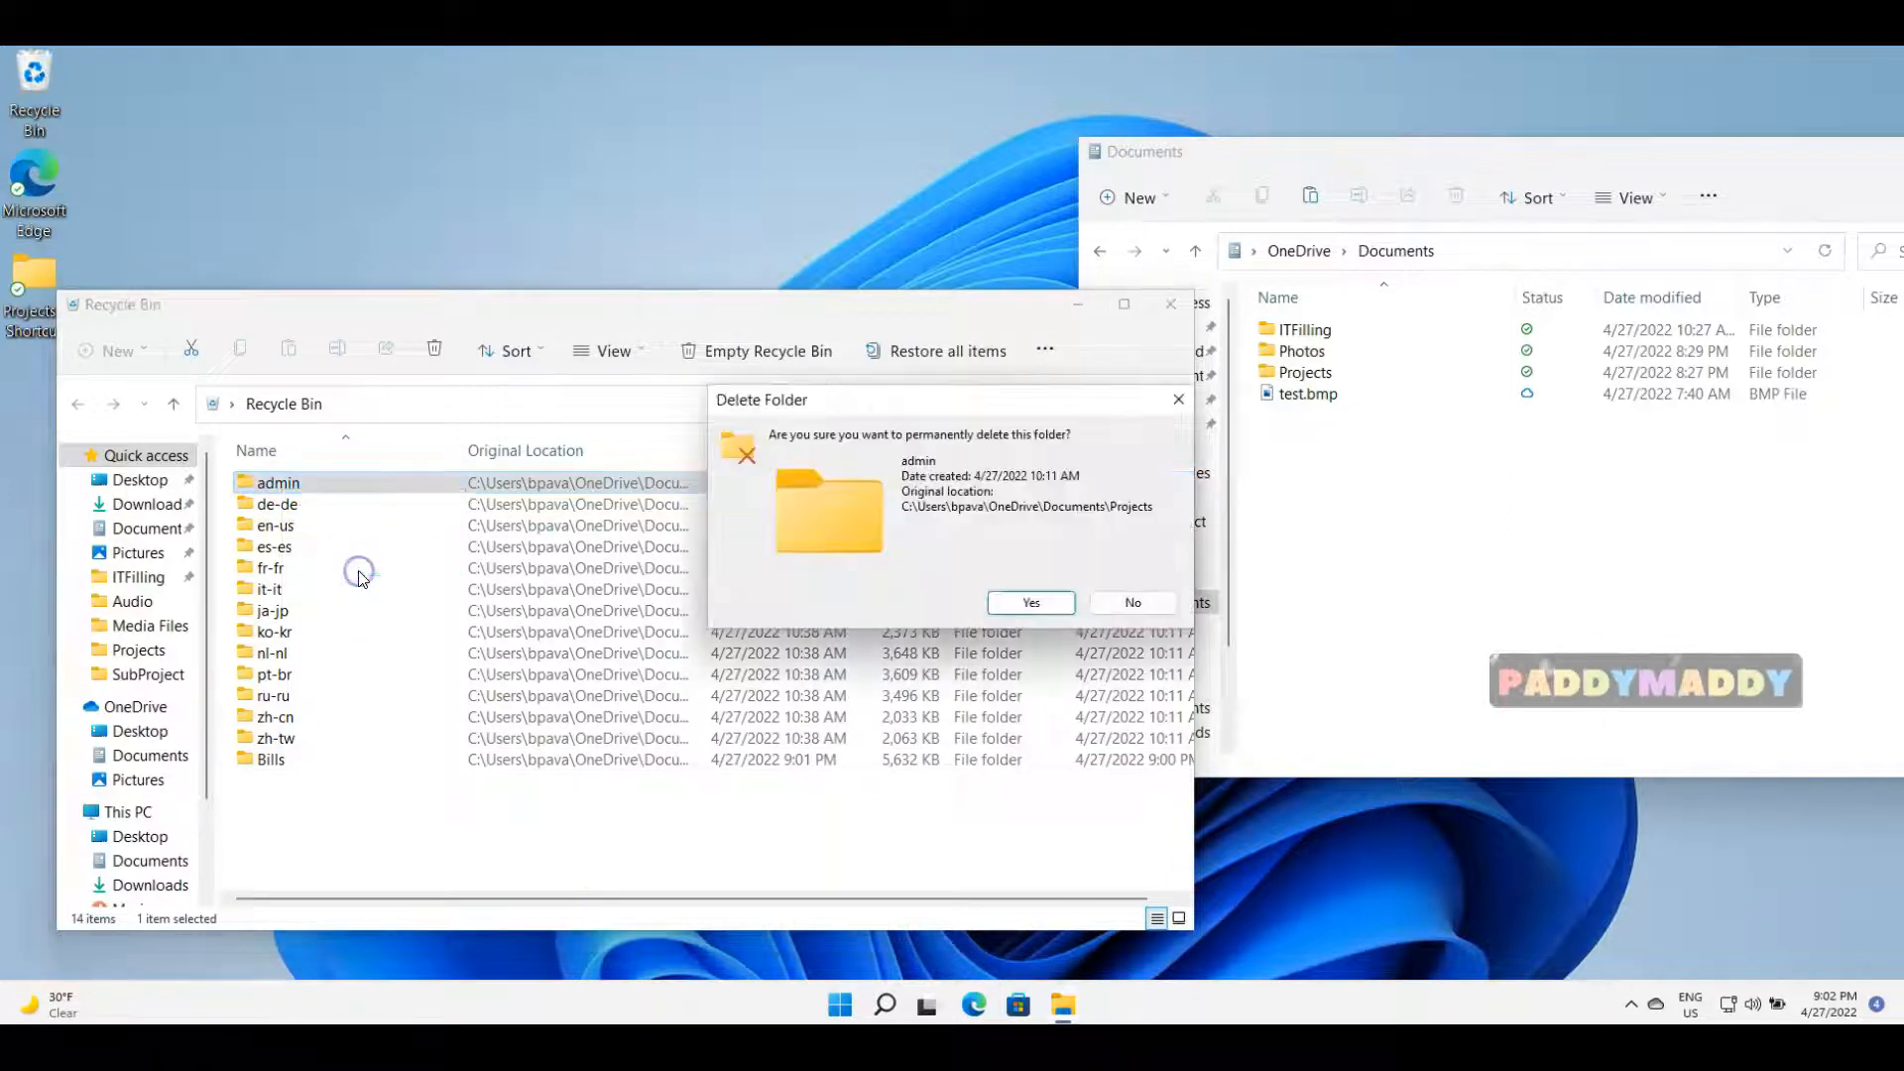
{"action": "left_click", "coordinate": [1031, 601]}
{"action": "left_click", "coordinate": [275, 484]}
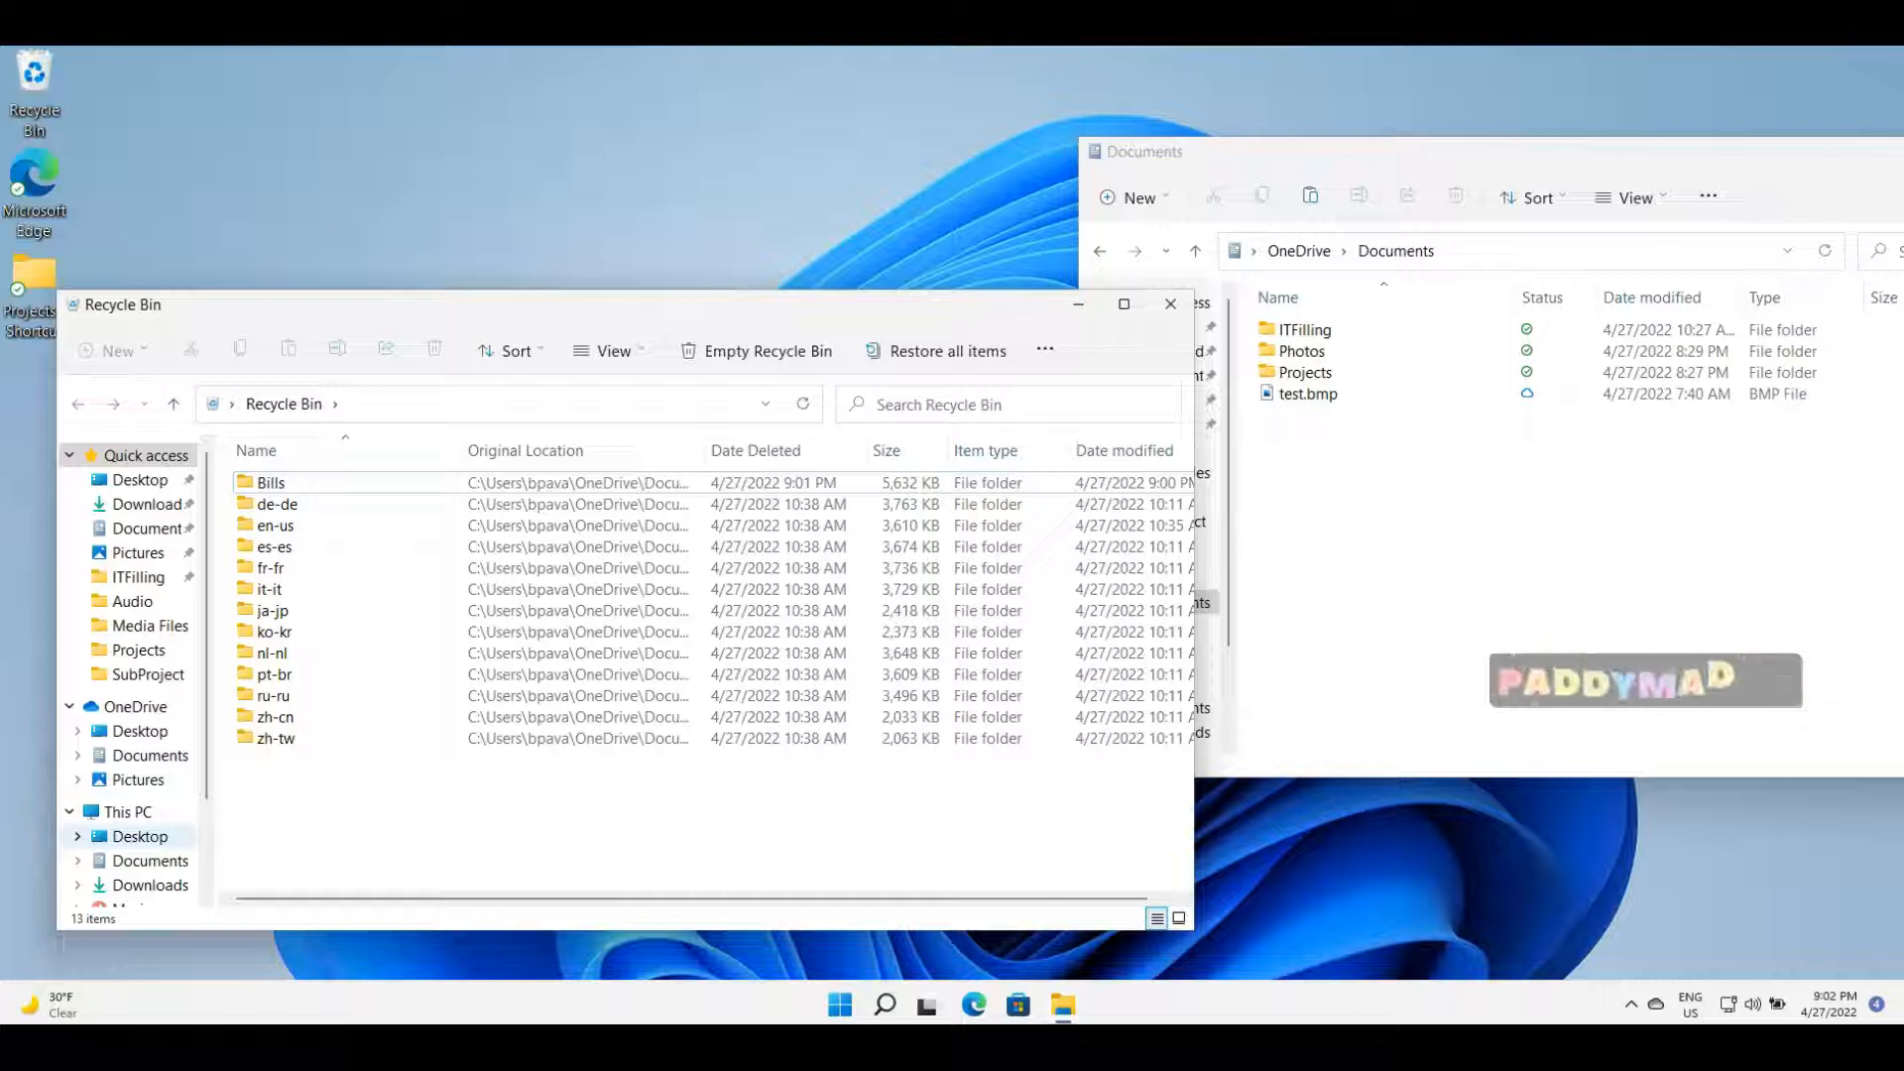
Close the Recycle Bin window and empty the Recycle Bin from the desktop, confirming the permanent deletion
{"action": "left_click", "coordinate": [1170, 303]}
{"action": "right_click", "coordinate": [39, 90]}
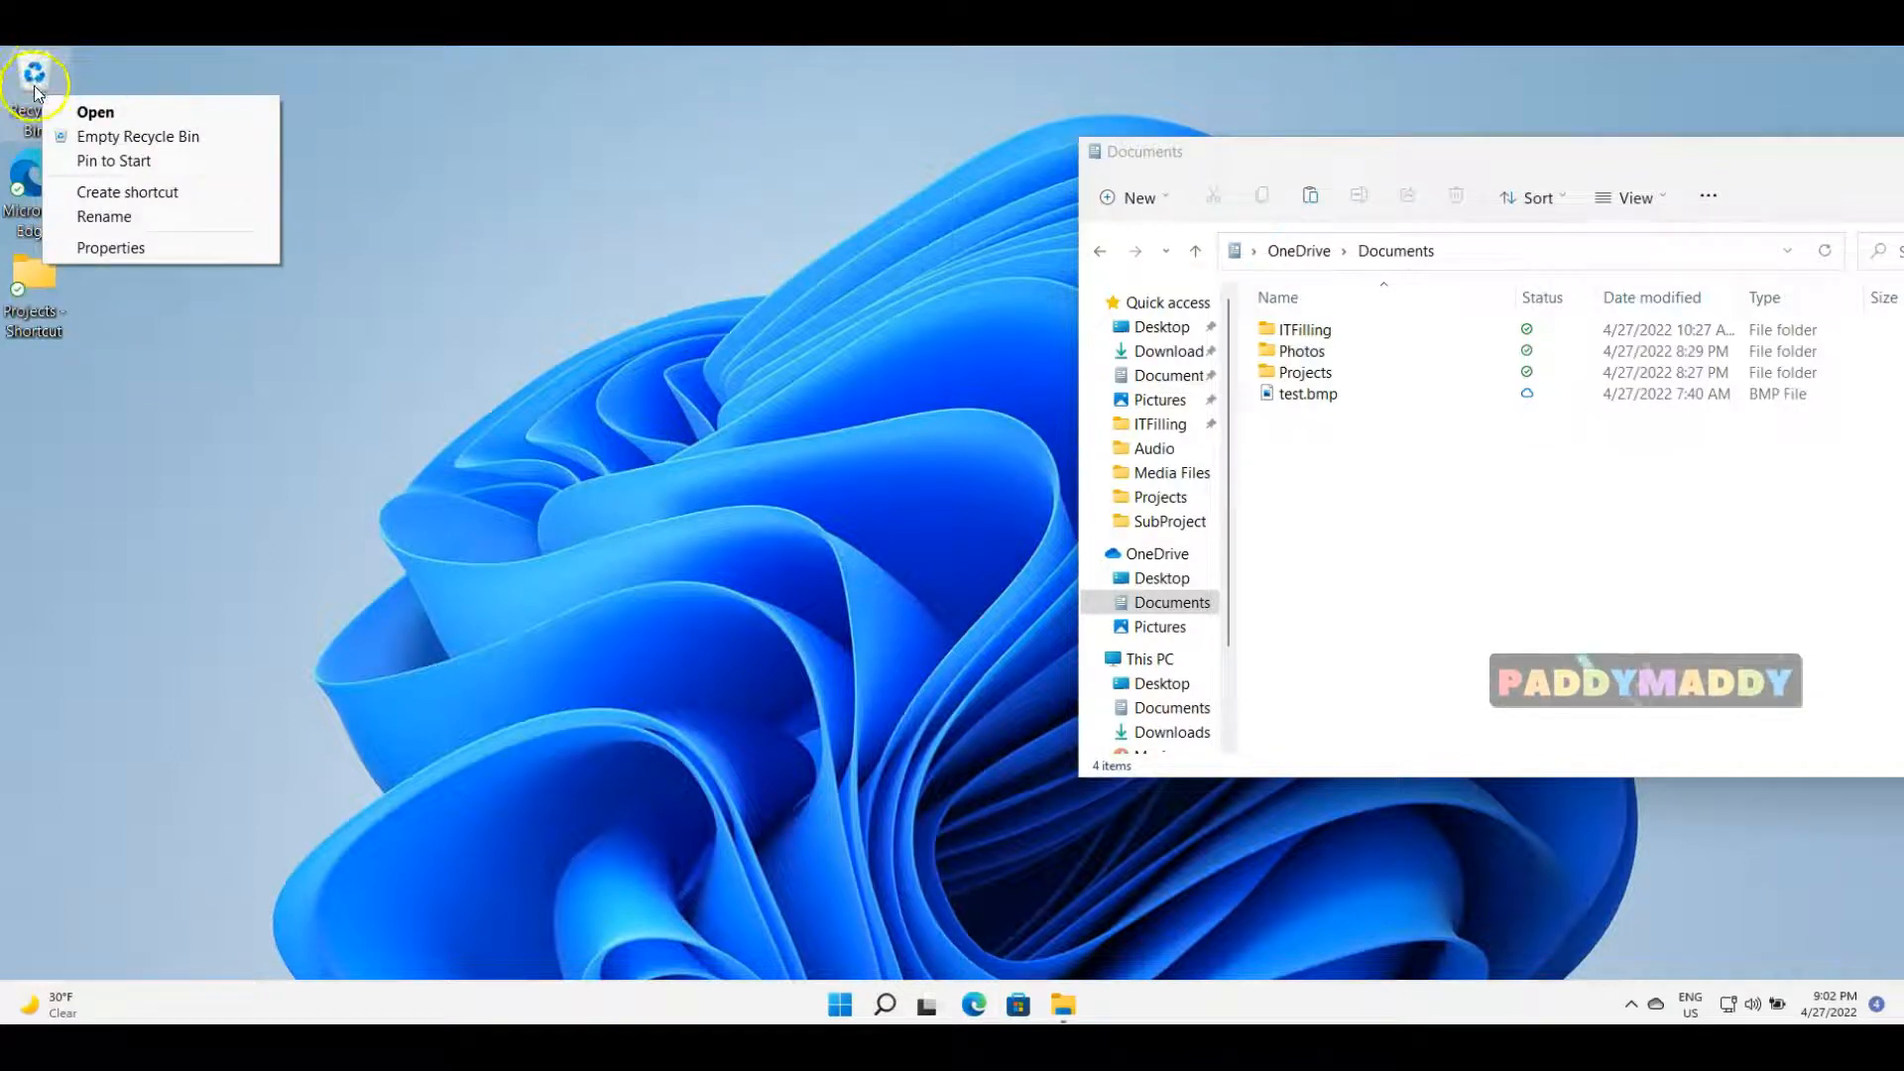
{"action": "left_click", "coordinate": [183, 139]}
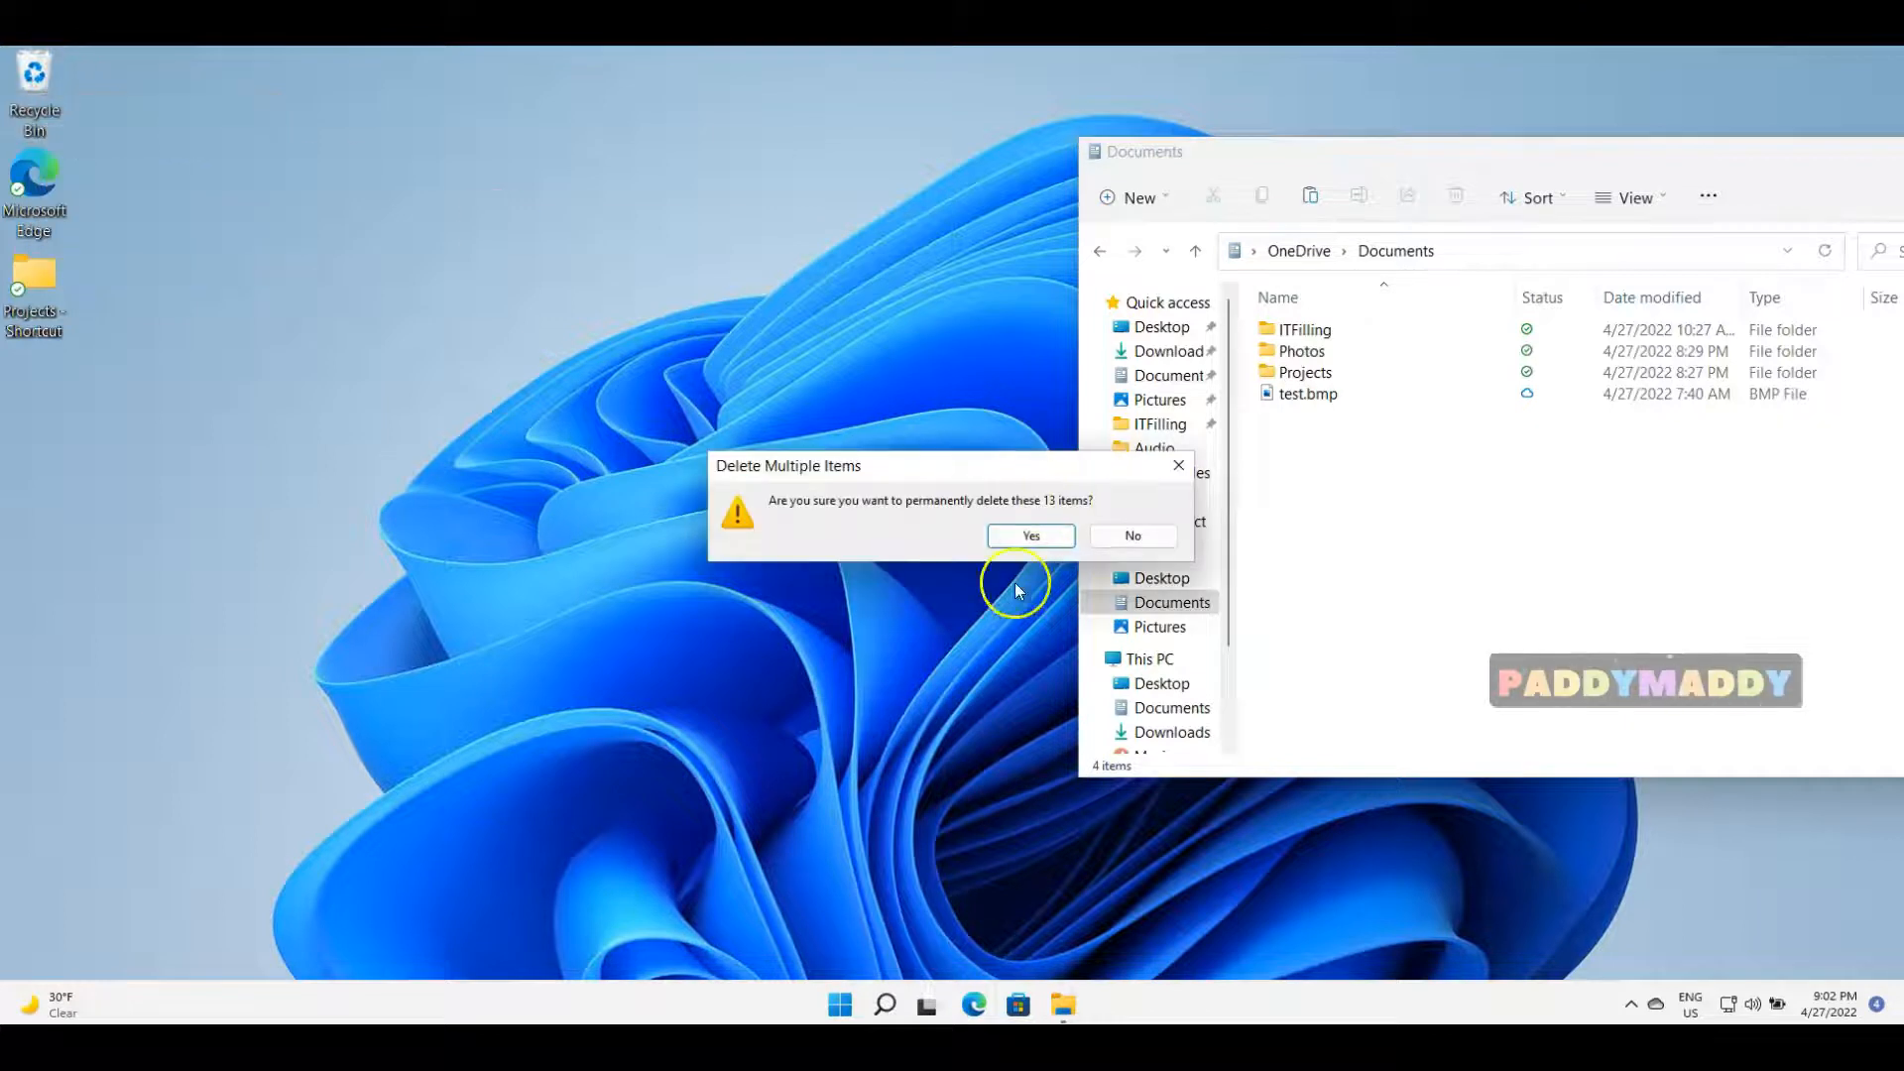
{"action": "left_click", "coordinate": [1029, 536]}
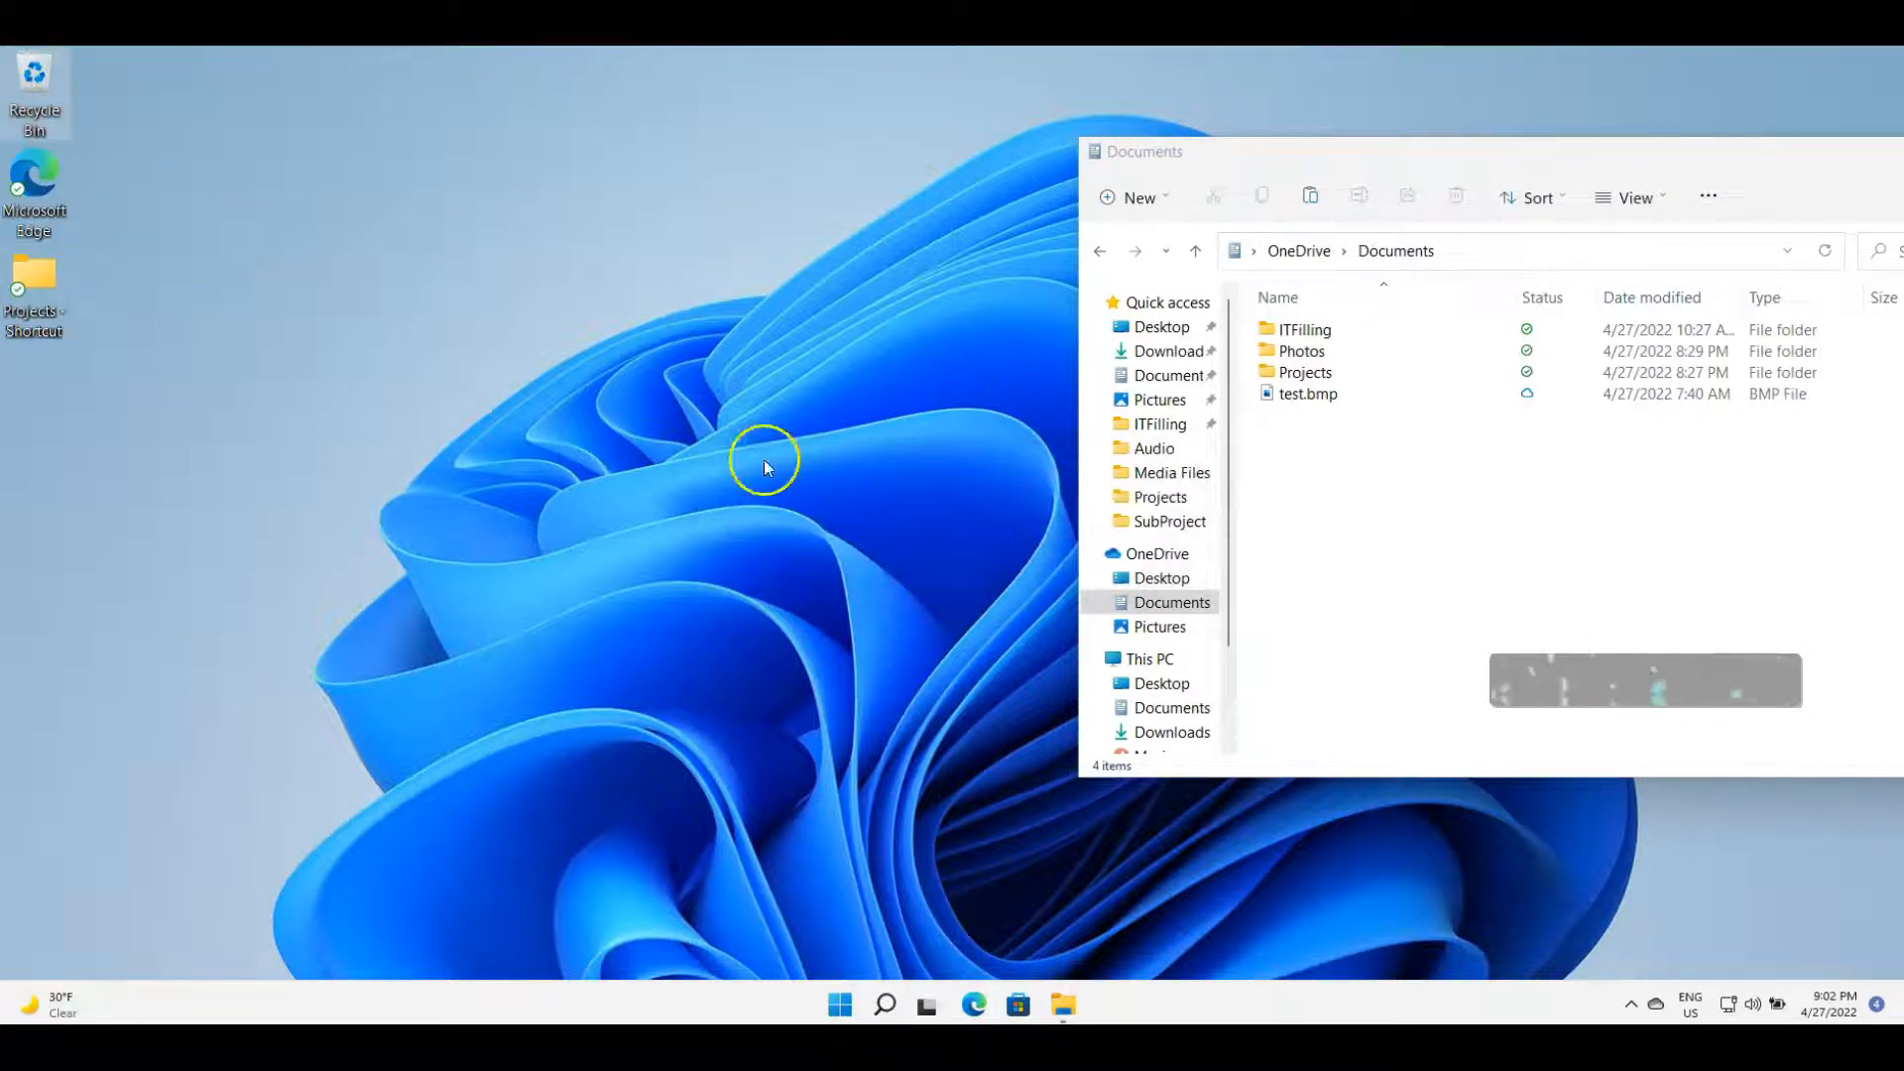
Open the Recycle Bin to check its contents and the commands available inside it, and close its window
{"action": "double_click", "coordinate": [47, 112]}
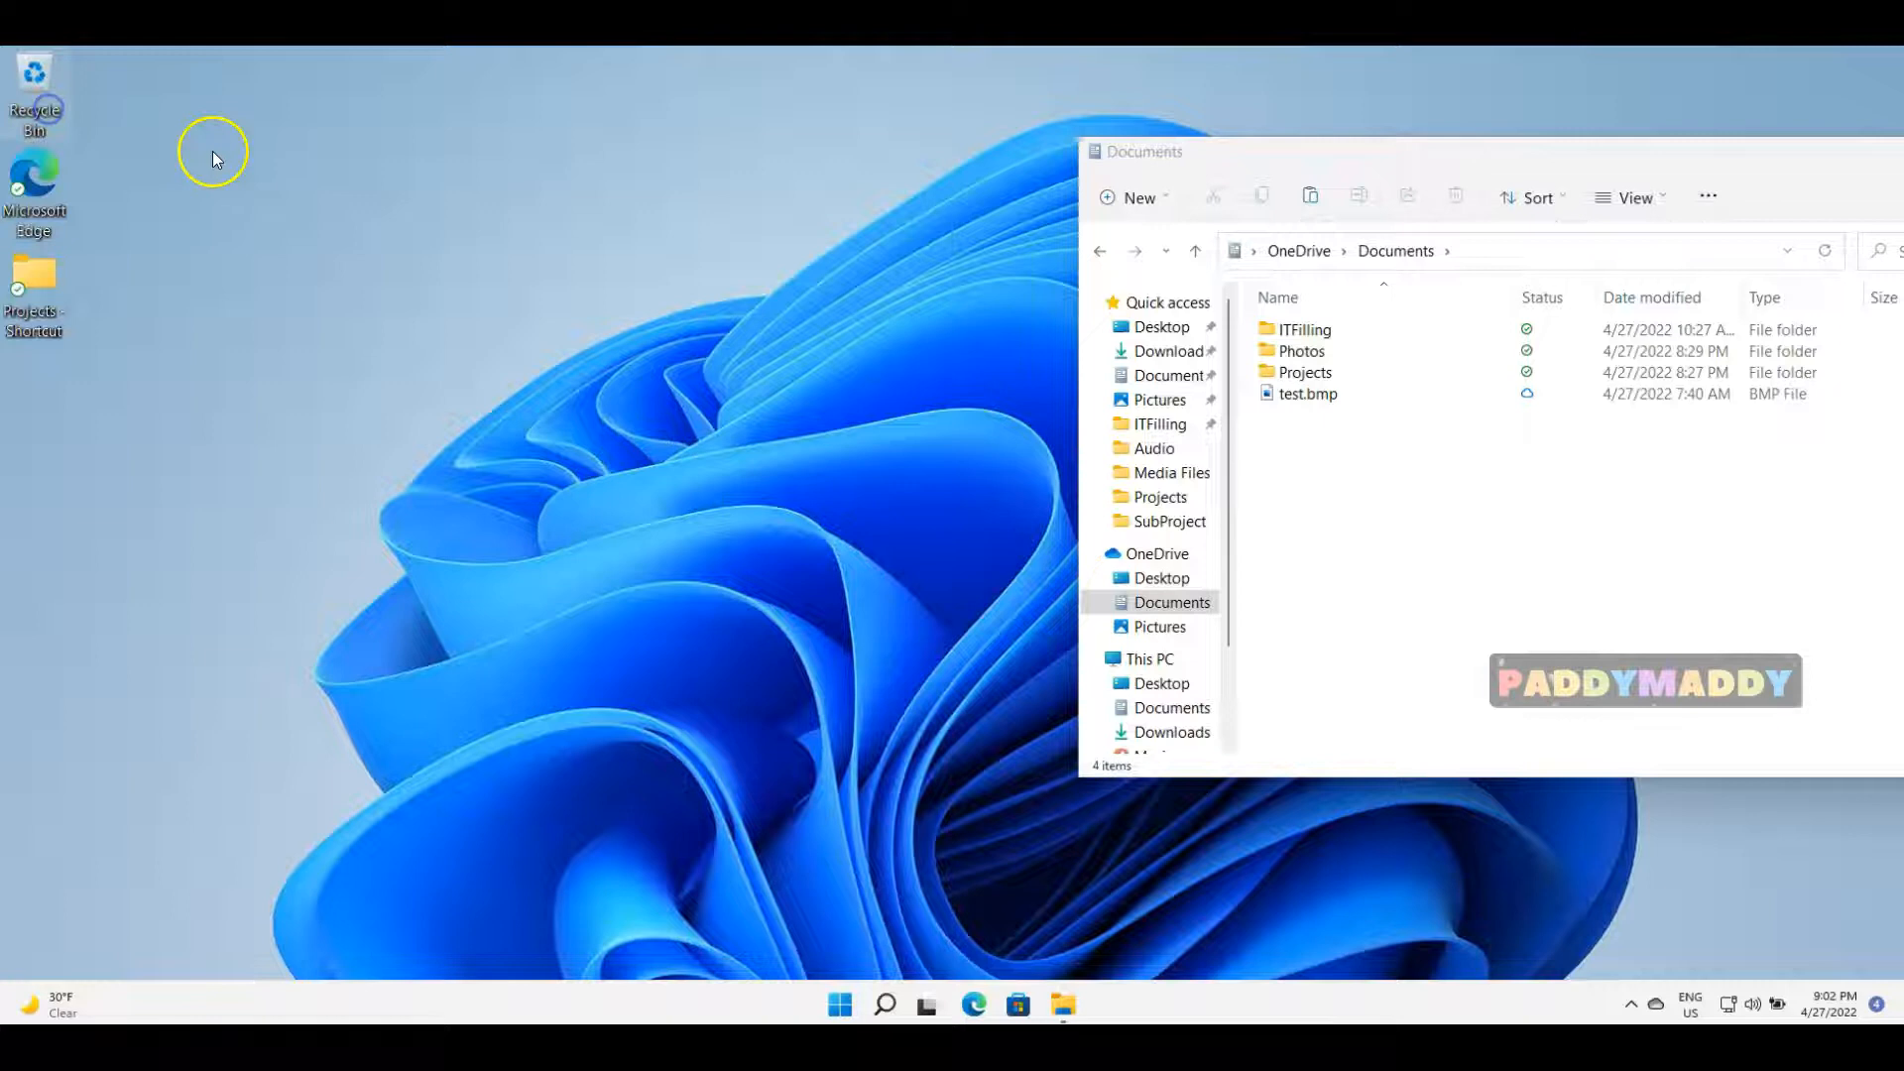
{"action": "right_click", "coordinate": [389, 372]}
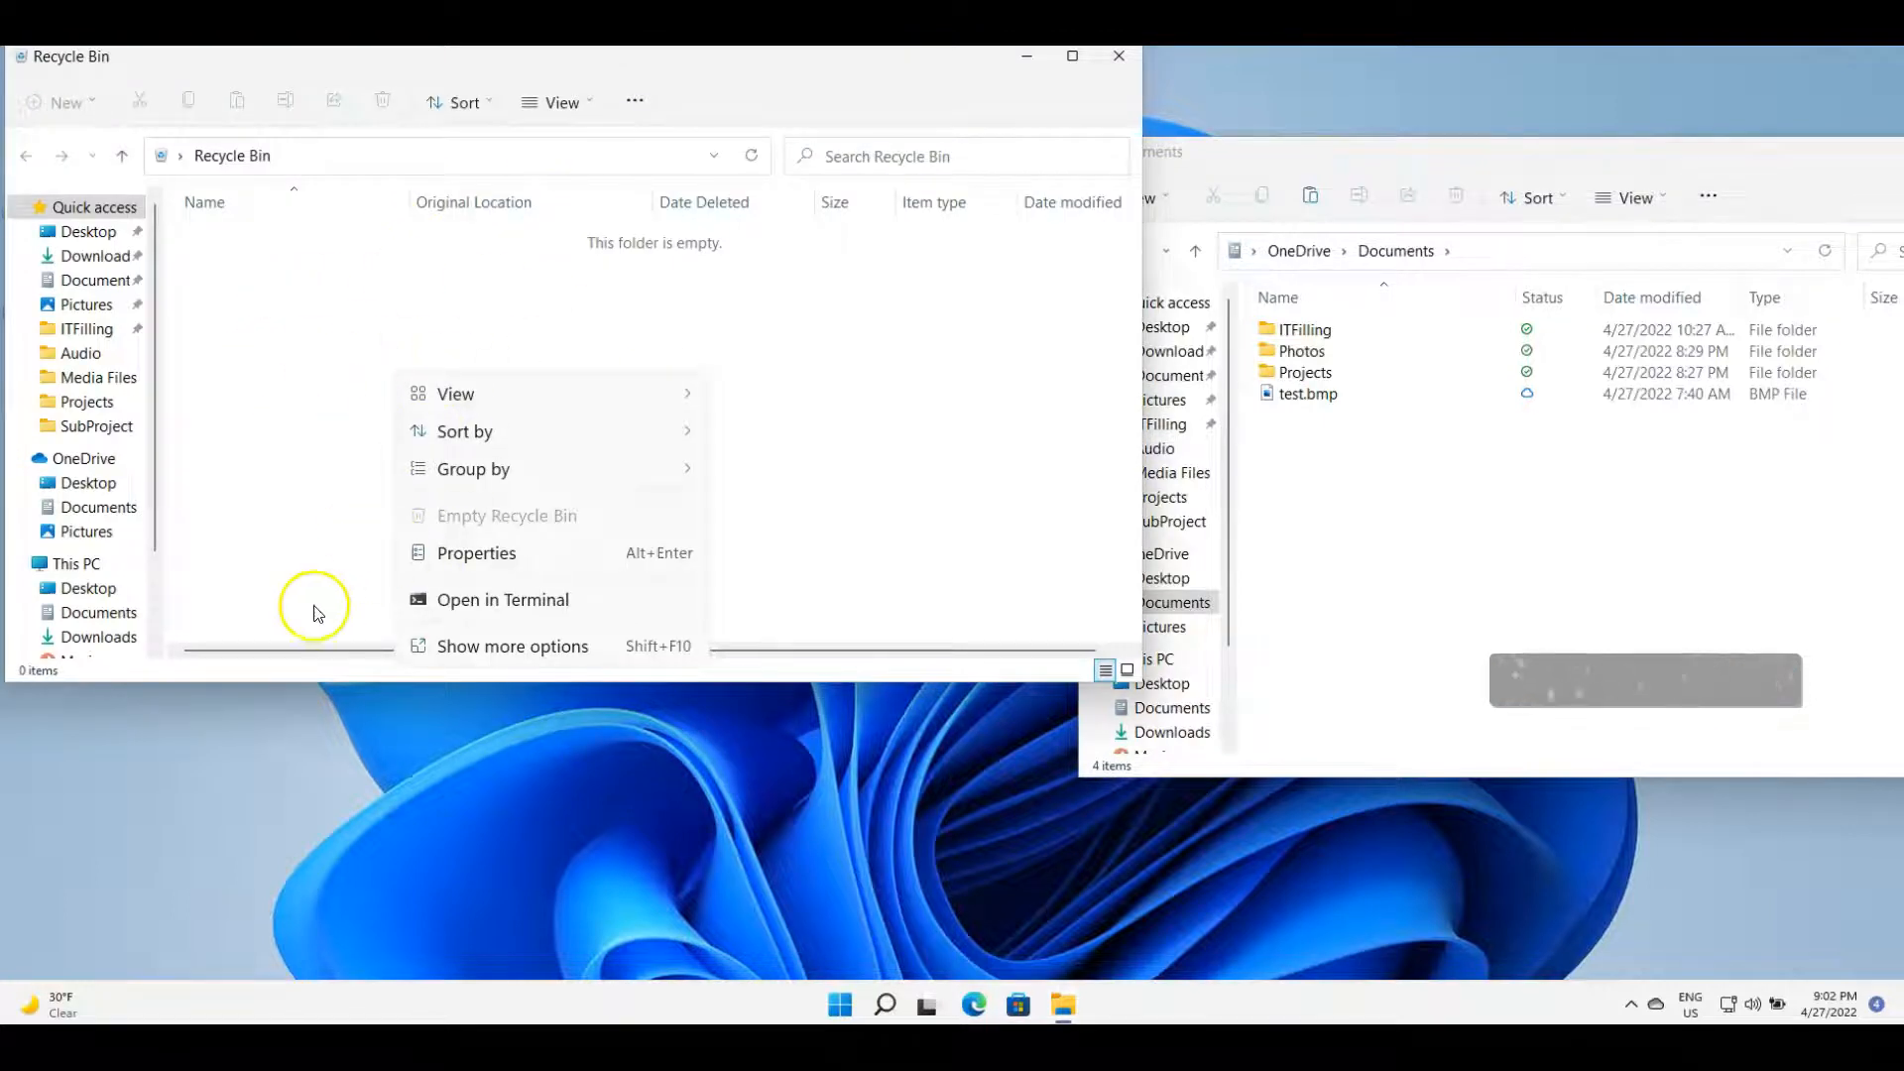
{"action": "left_click", "coordinate": [499, 649]}
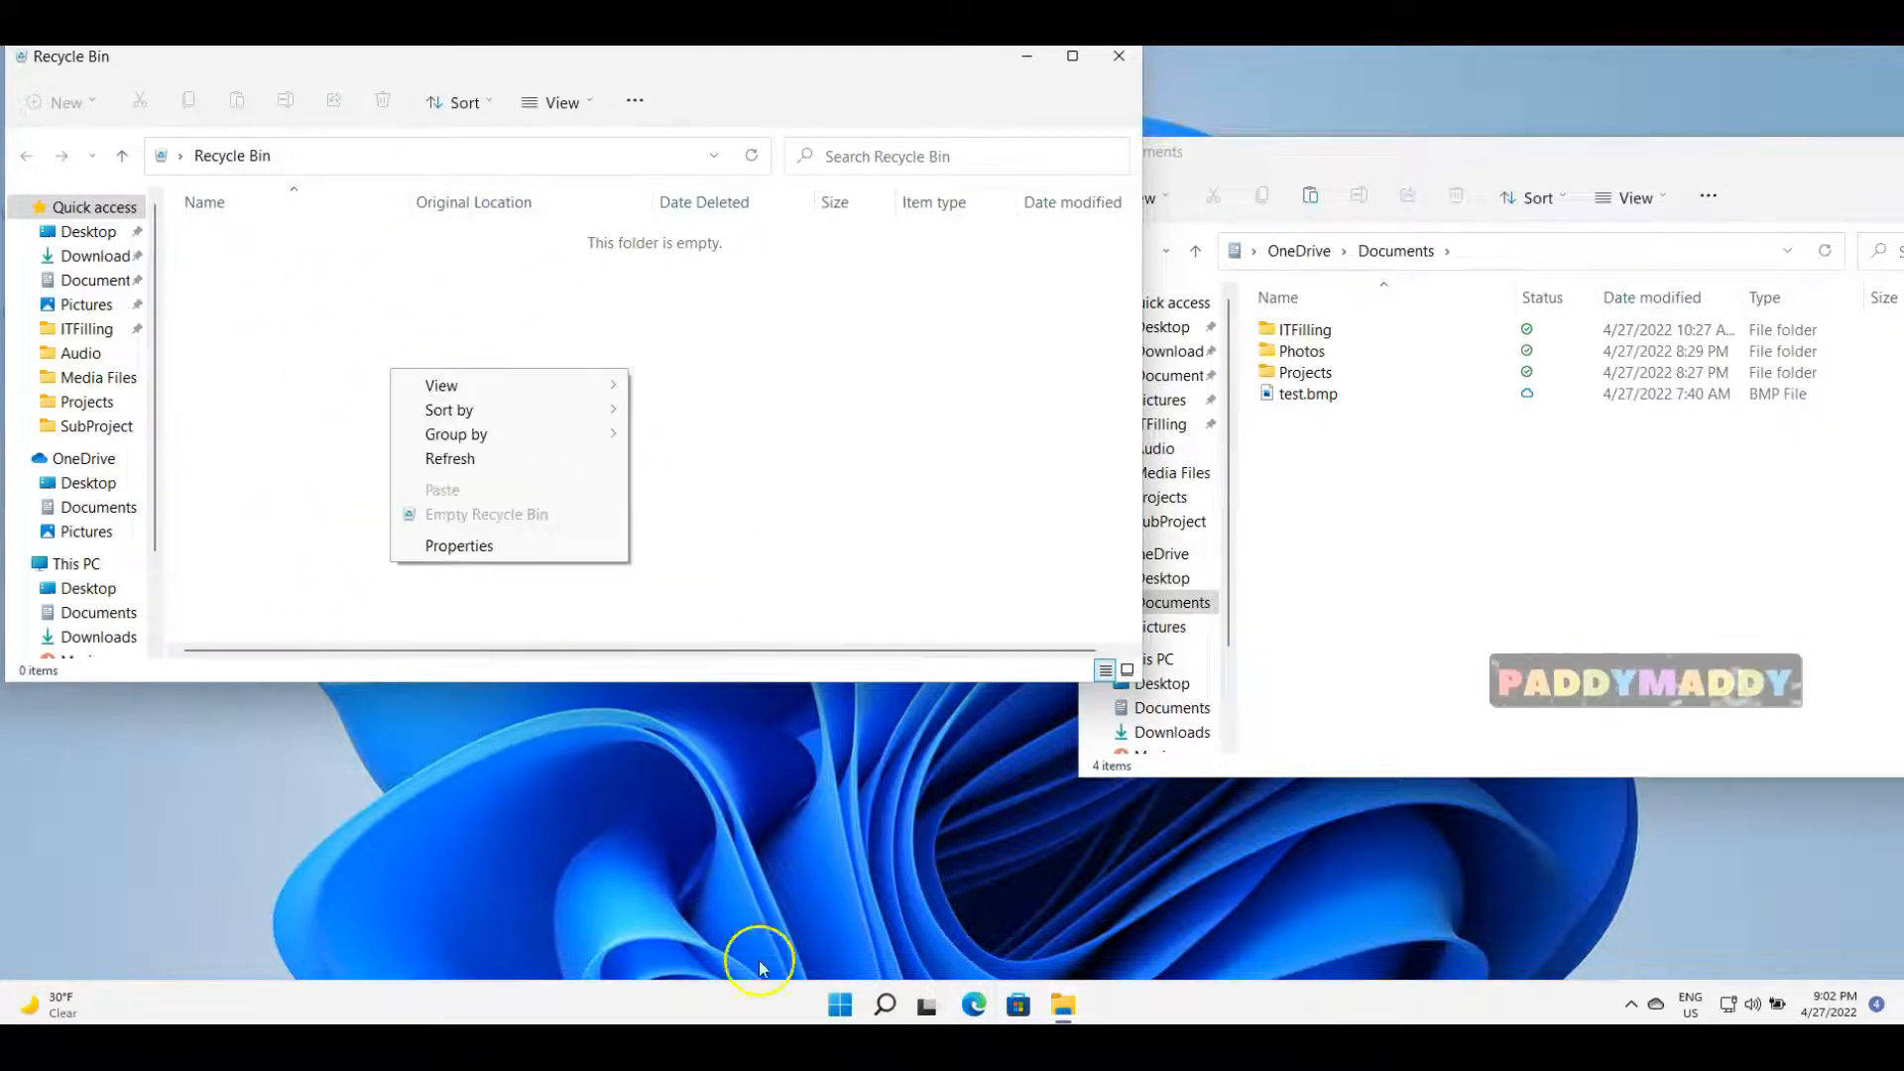
{"action": "left_click", "coordinate": [758, 599]}
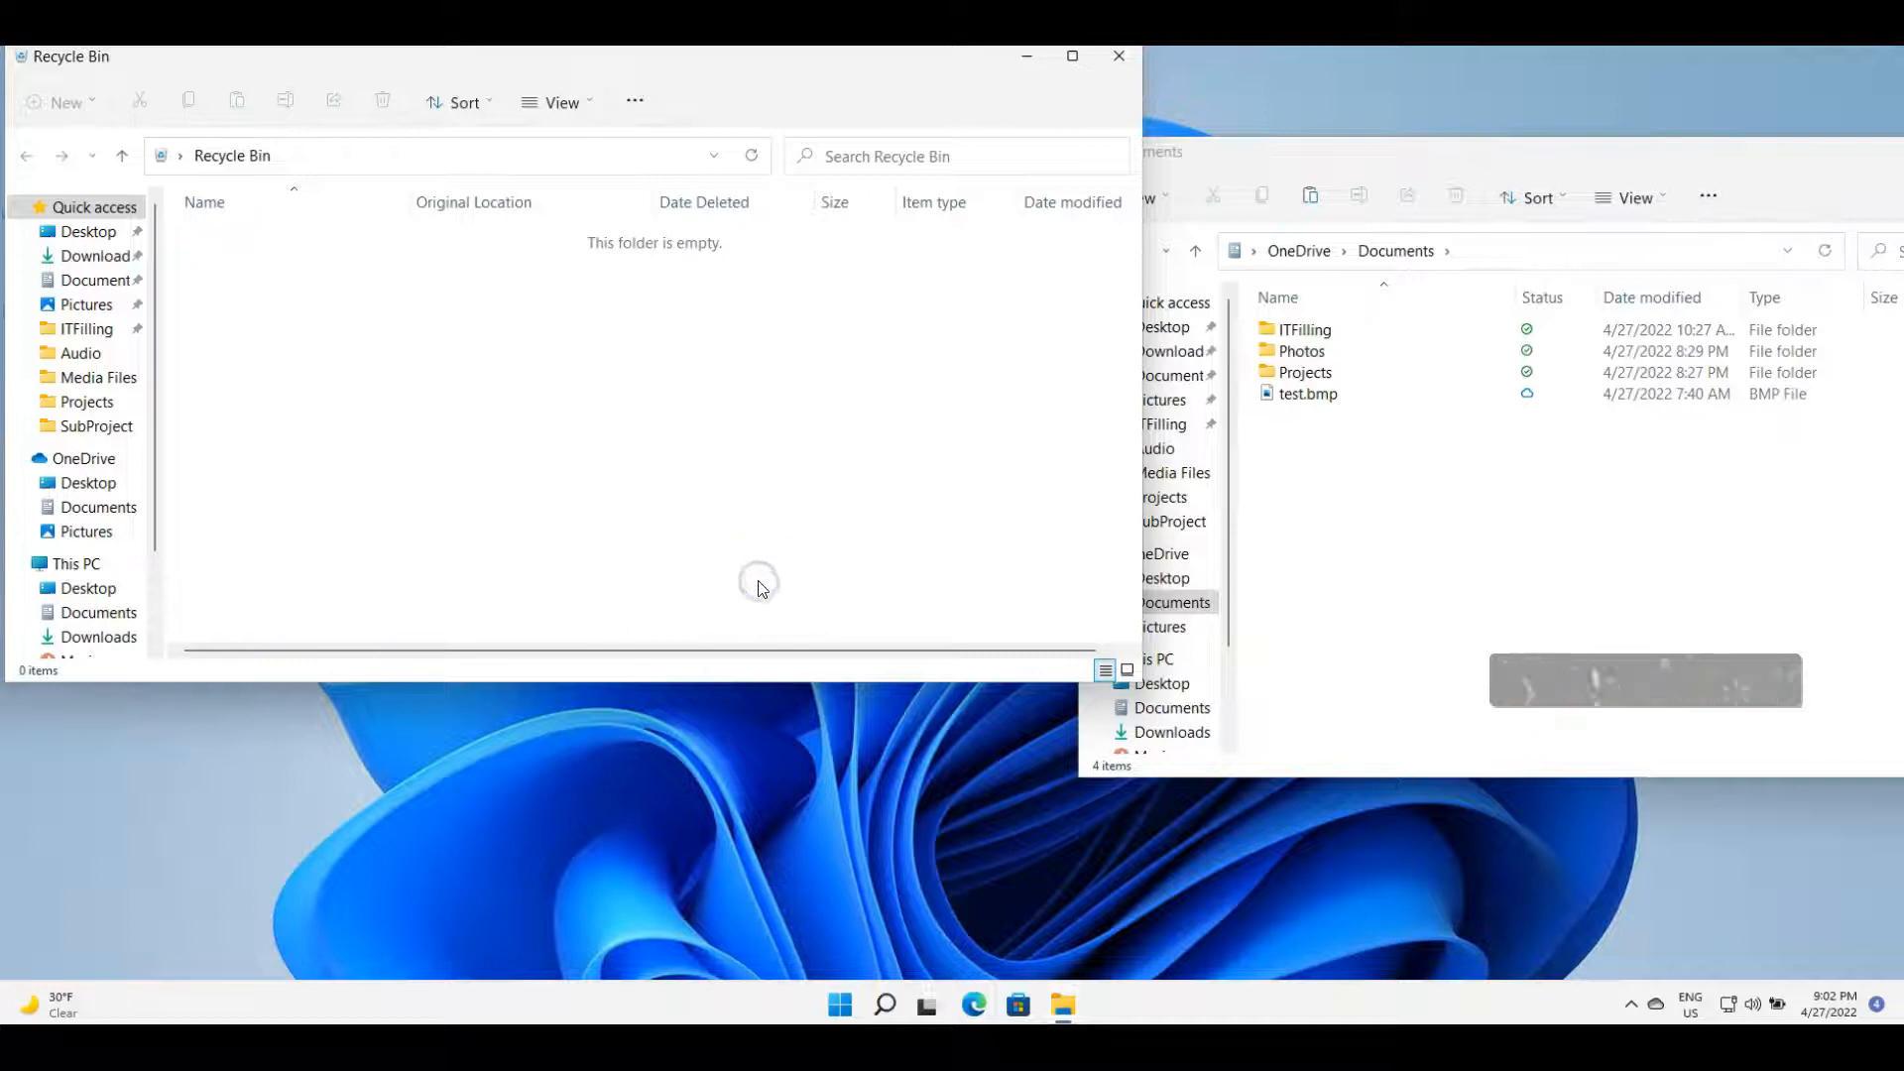
{"action": "left_click", "coordinate": [754, 584]}
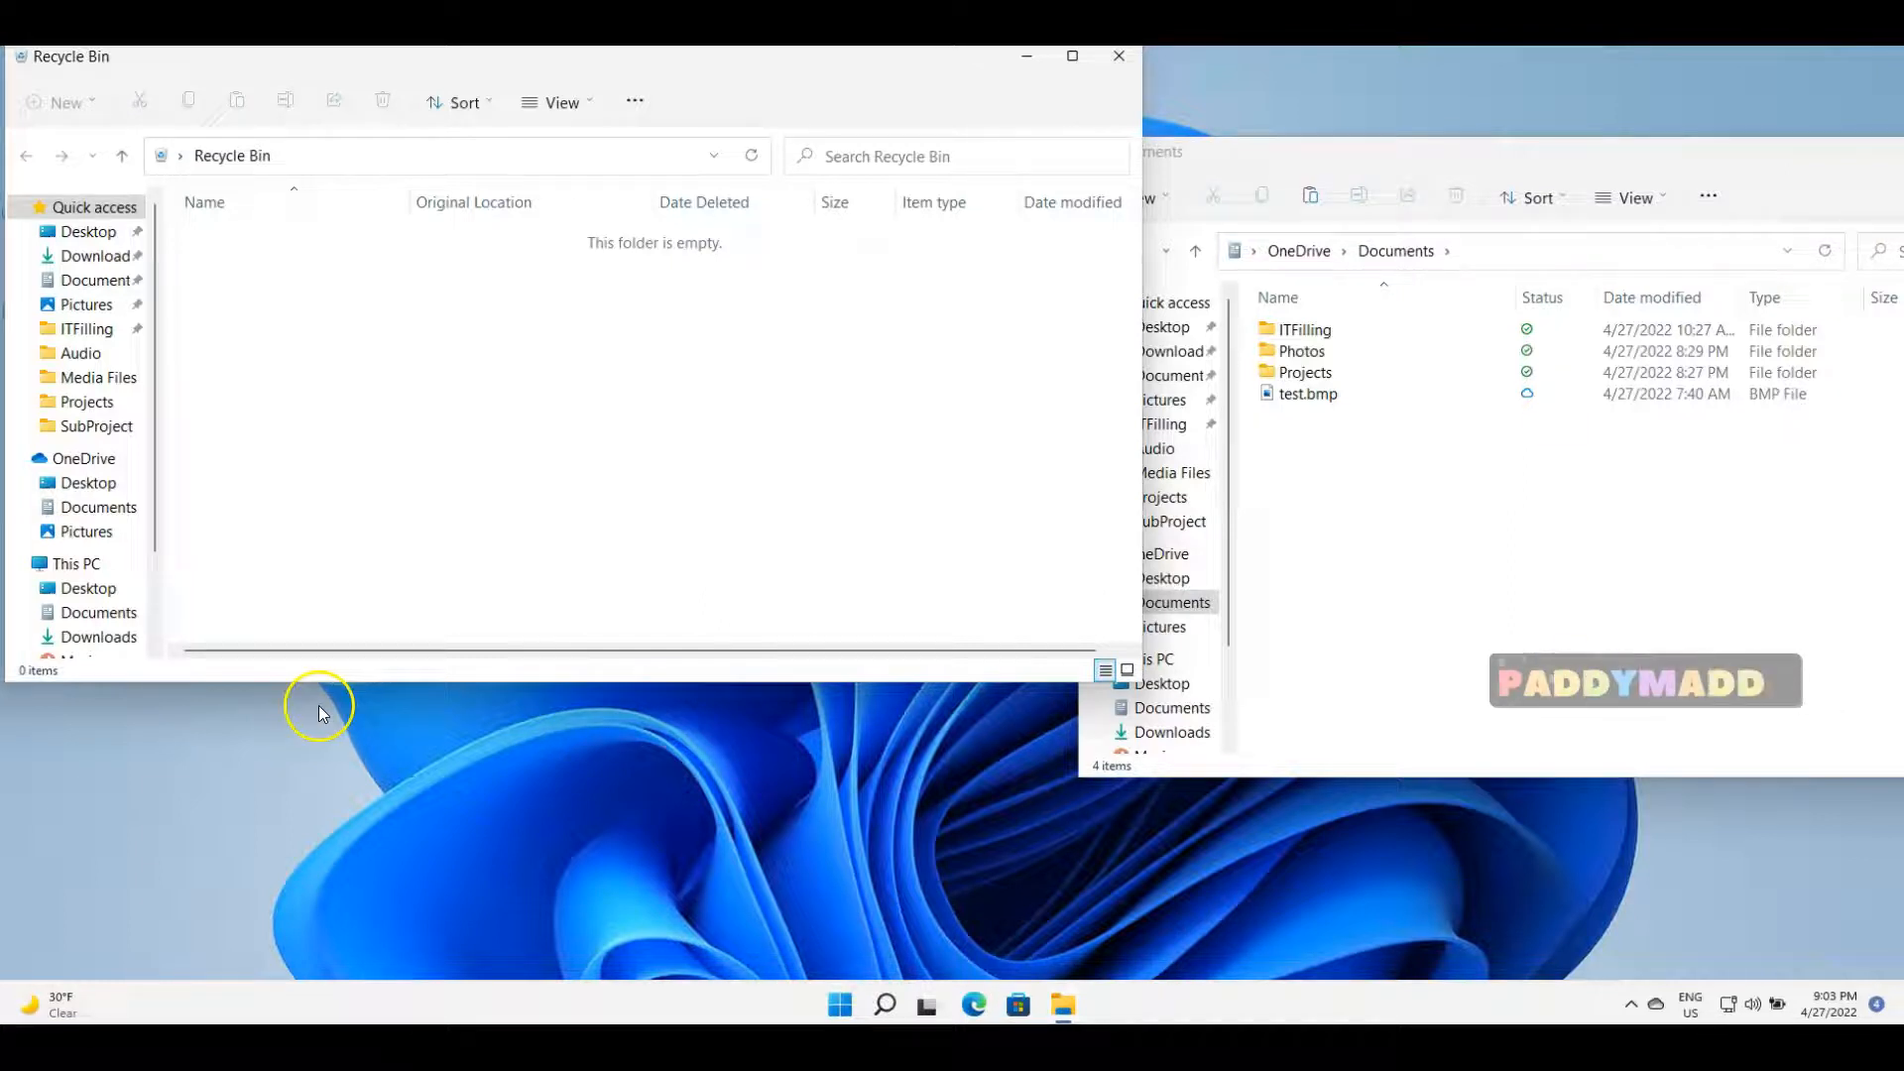
{"action": "left_click", "coordinate": [1114, 61]}
Reopen the Recycle Bin and browse the Documents window to Projects > English > SubProject
{"action": "double_click", "coordinate": [34, 74]}
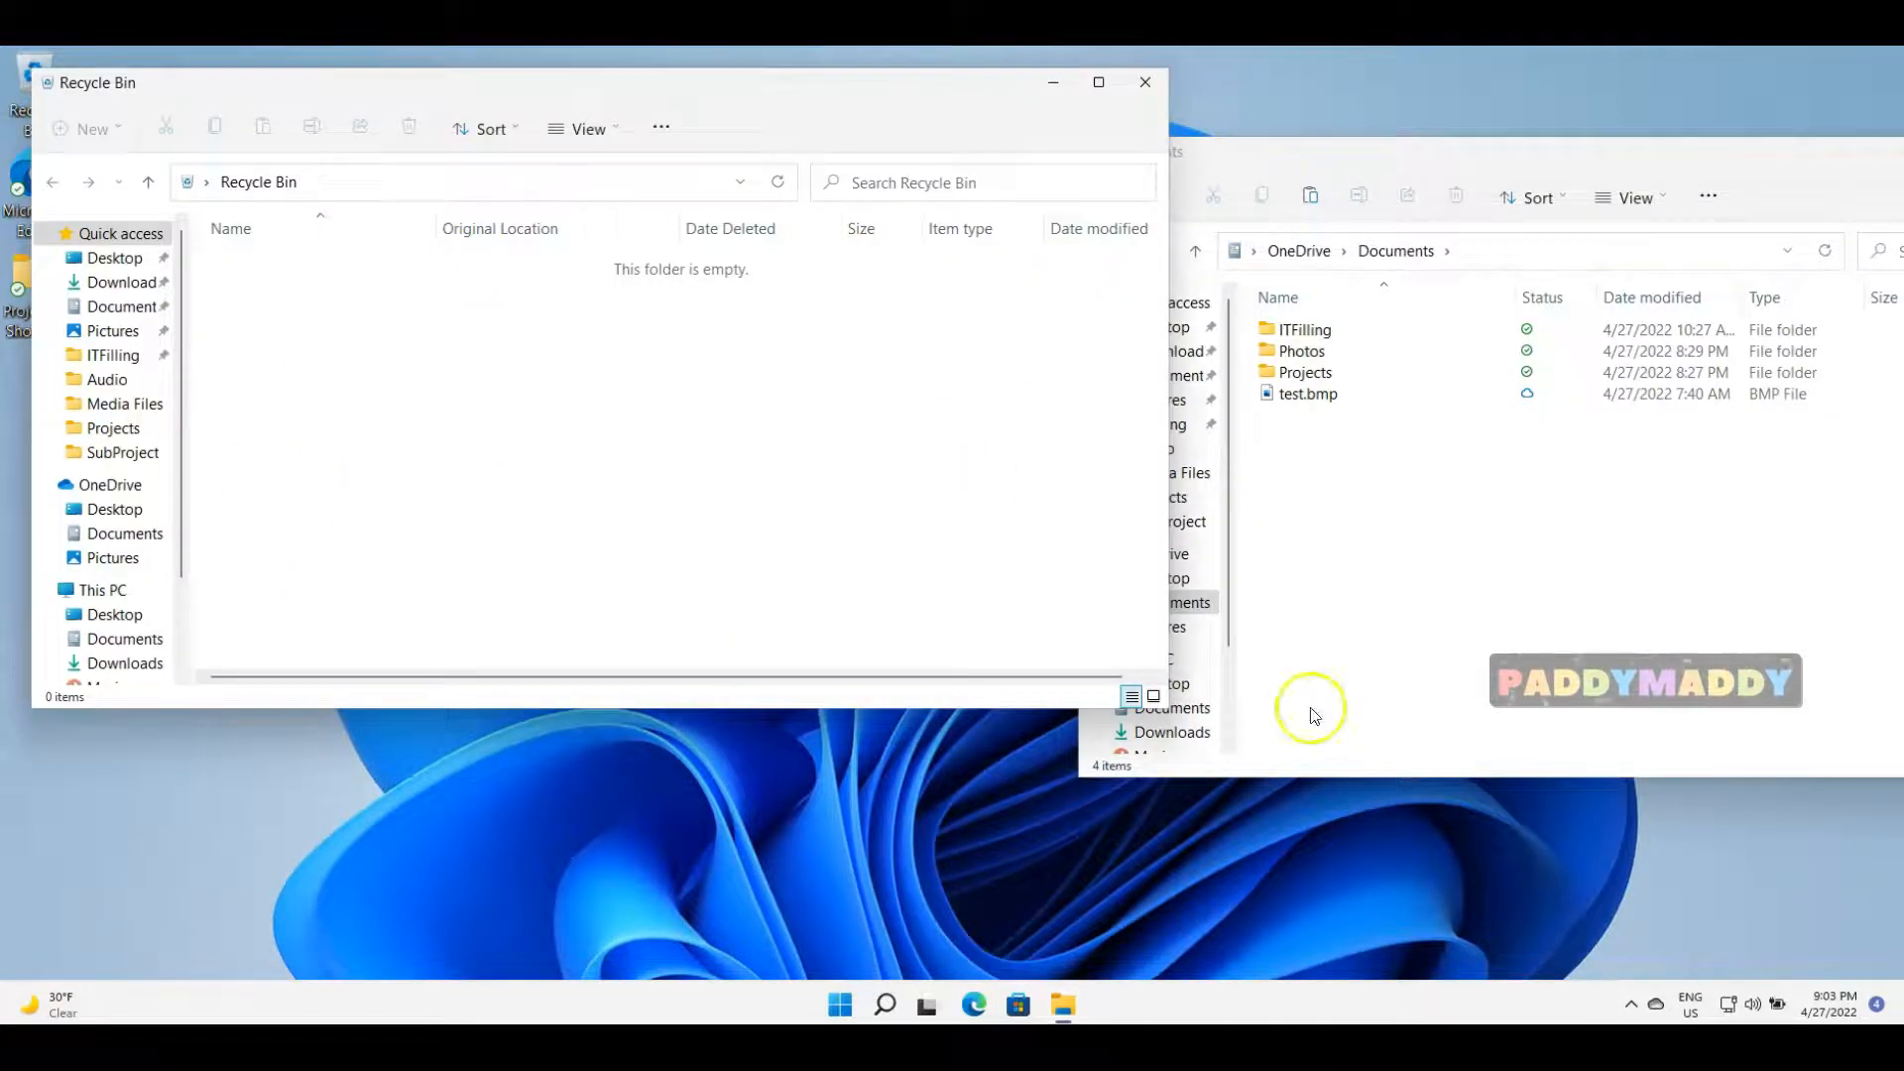
{"action": "left_click", "coordinate": [1428, 615]}
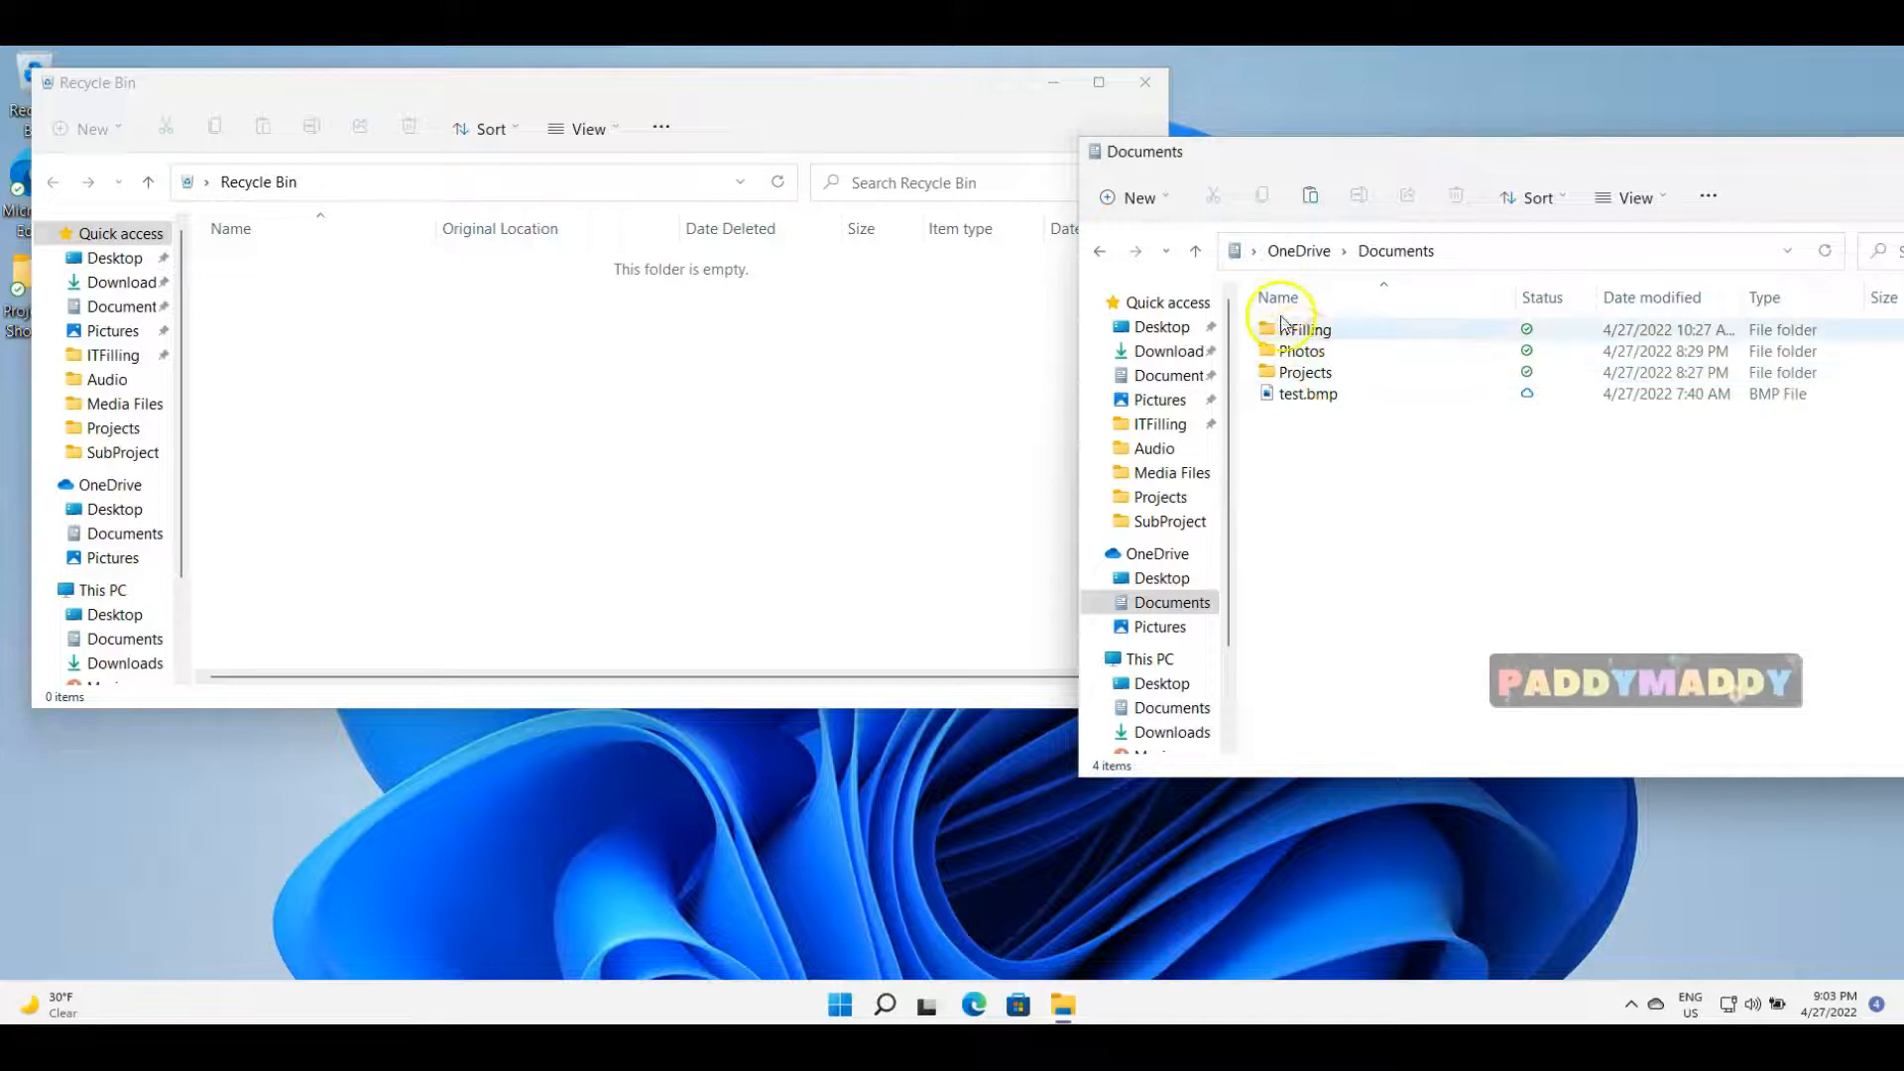
{"action": "double_click", "coordinate": [1319, 372]}
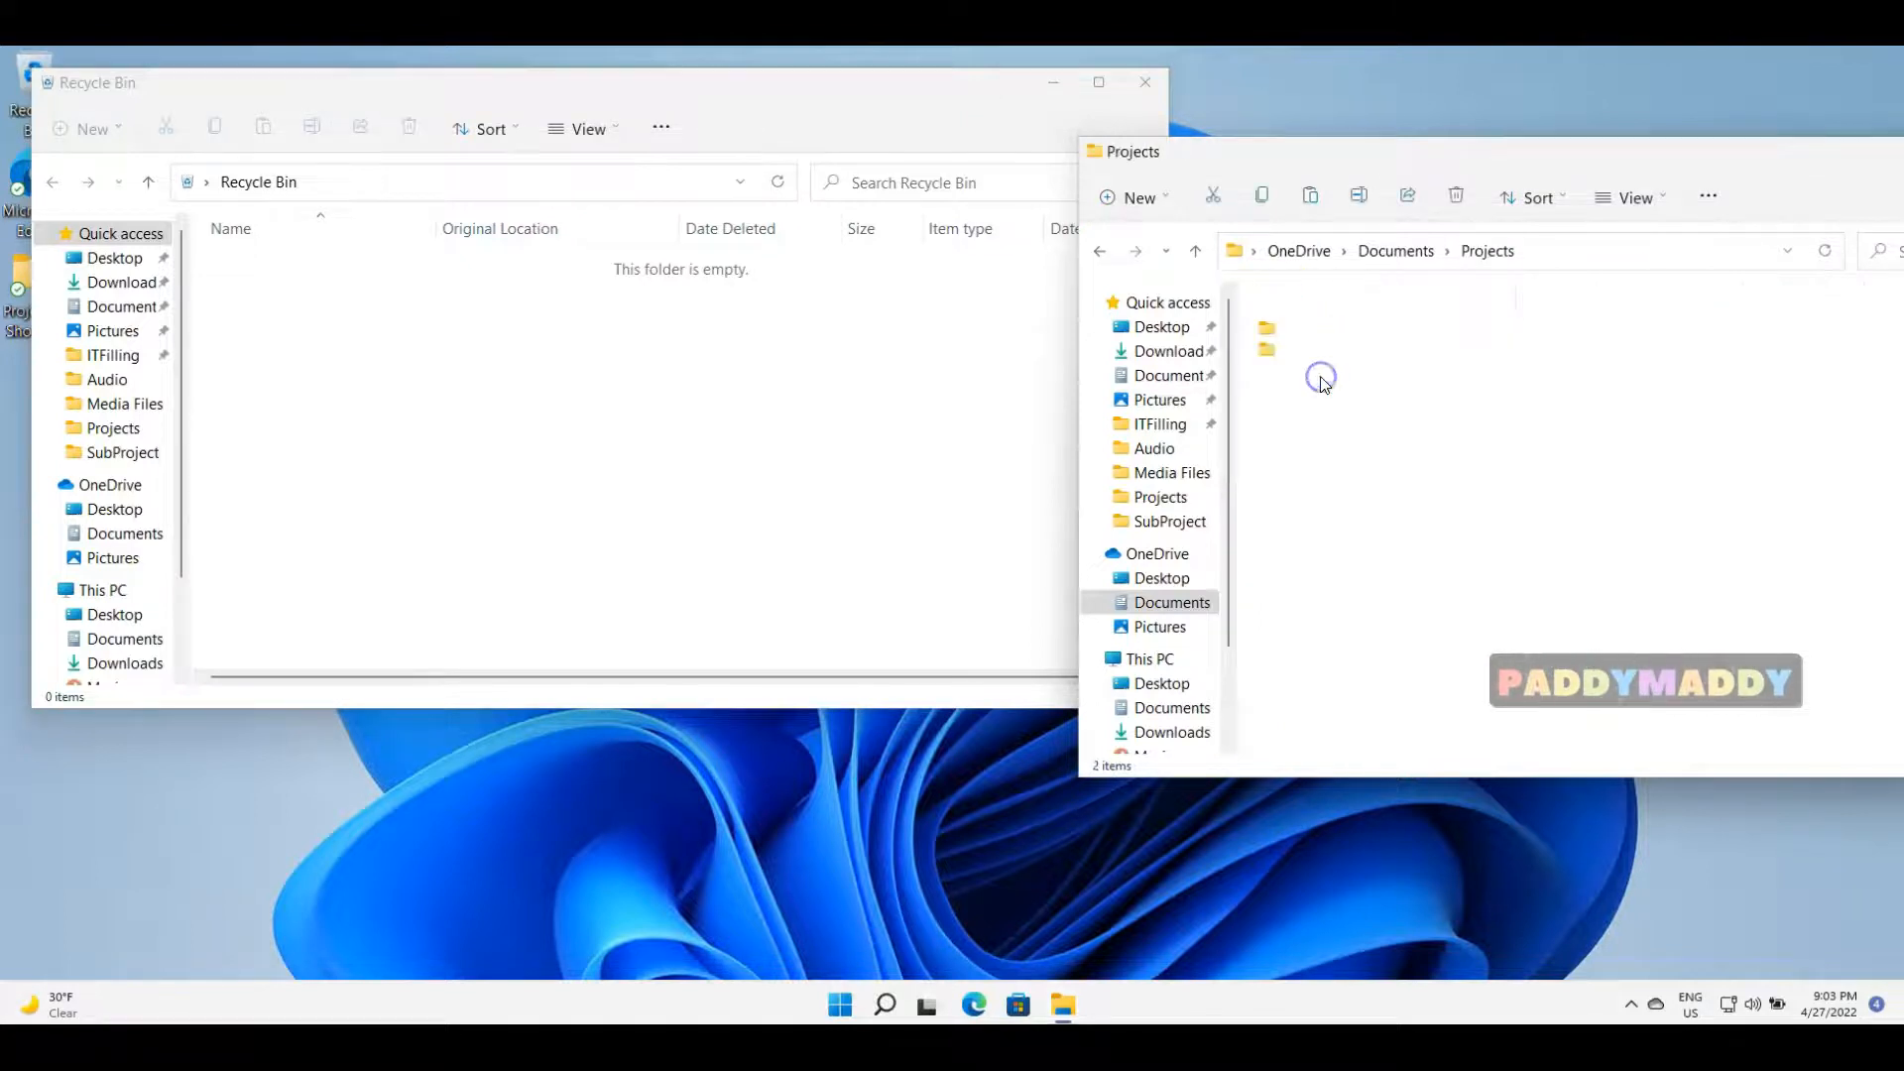
{"action": "double_click", "coordinate": [1306, 351]}
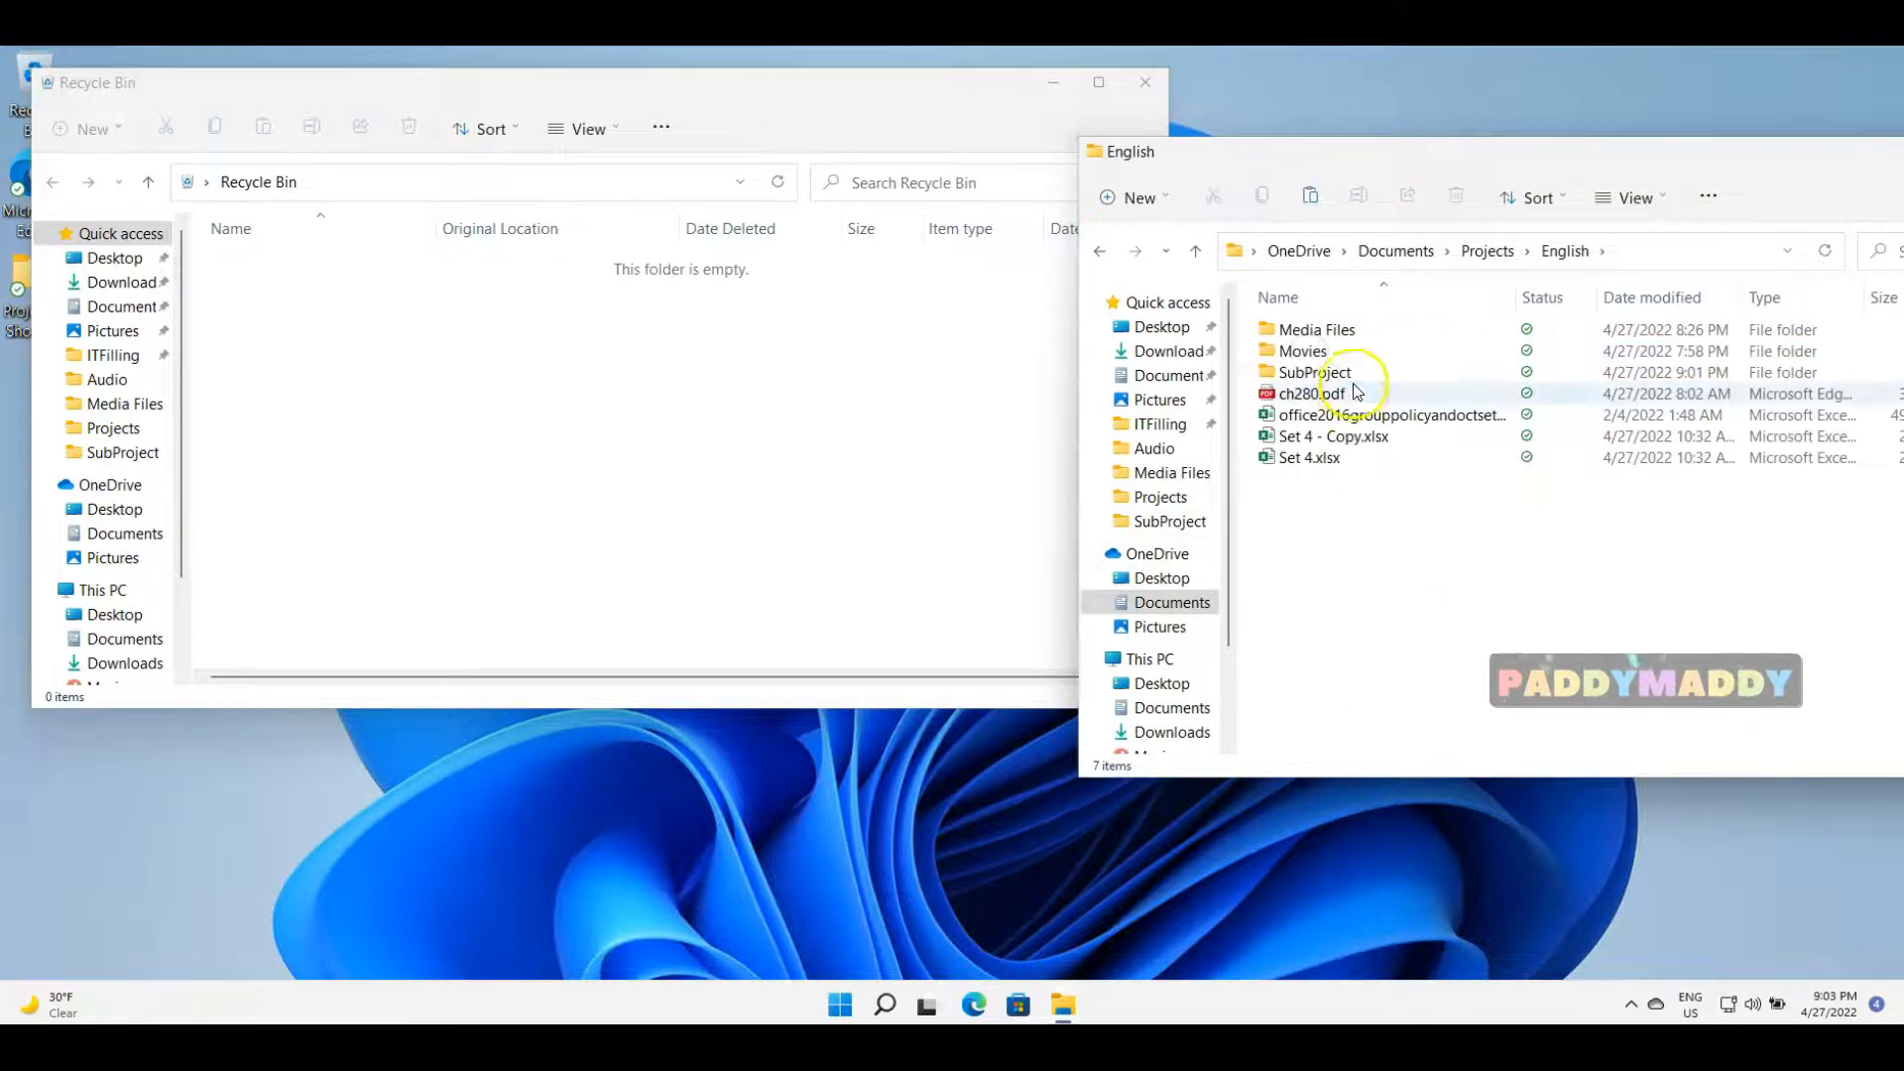
{"action": "left_click", "coordinate": [1336, 376]}
{"action": "double_click", "coordinate": [1337, 375]}
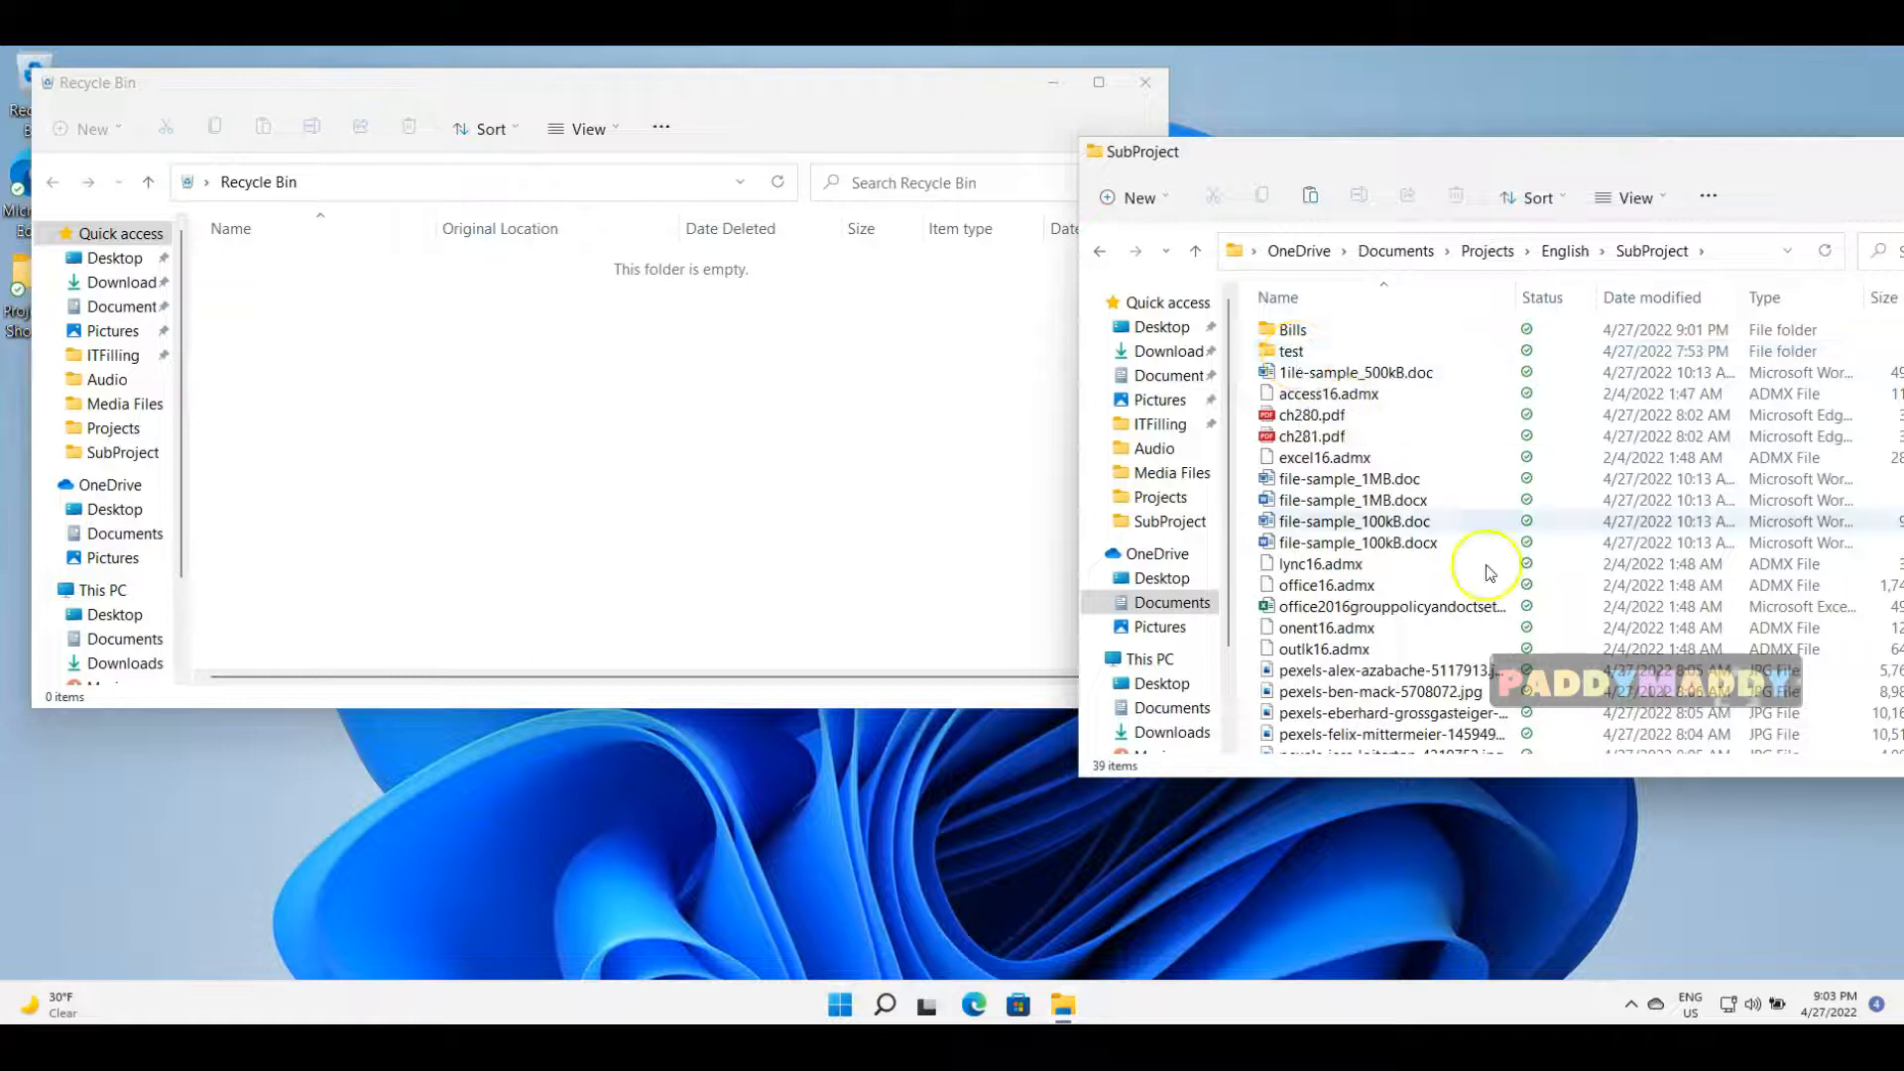
Delete the test folder from the SubProject folder, sending it to the Recycle Bin
{"action": "left_click", "coordinate": [1288, 355]}
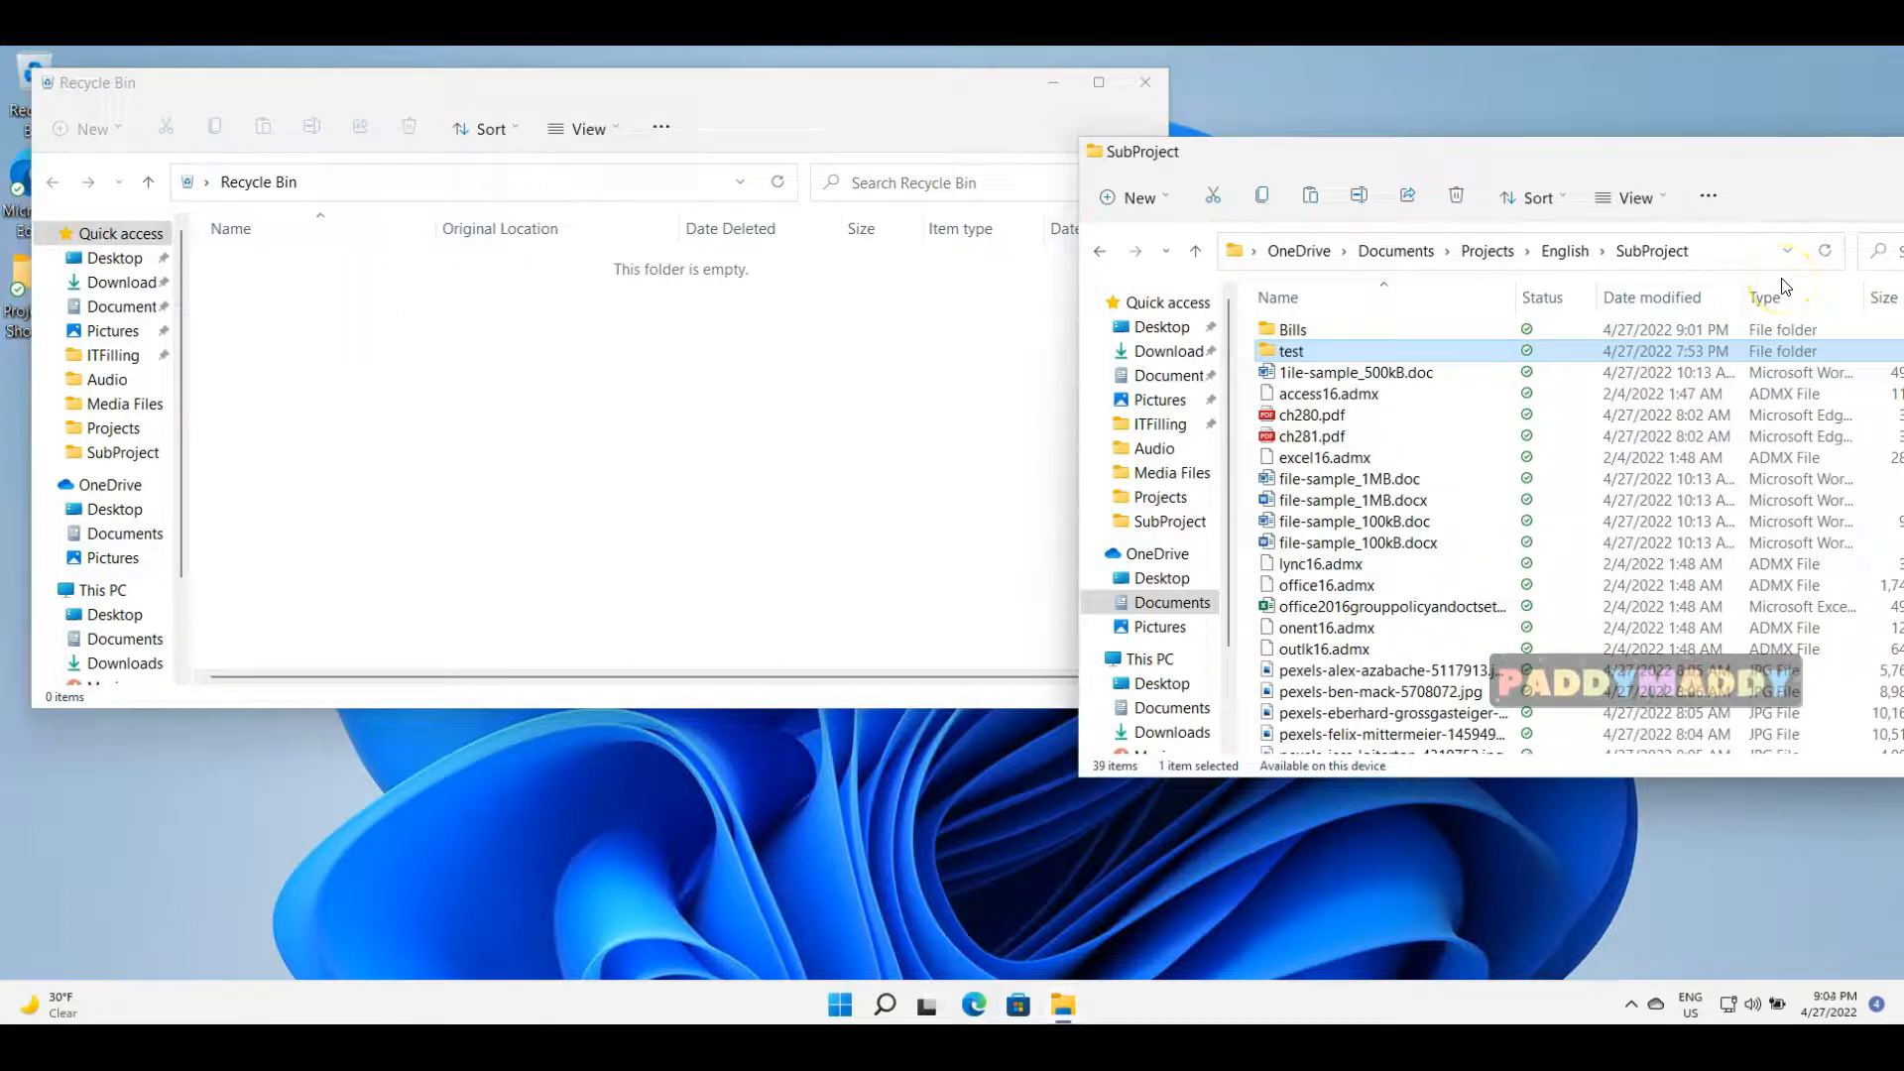
{"action": "right_click", "coordinate": [1317, 353]}
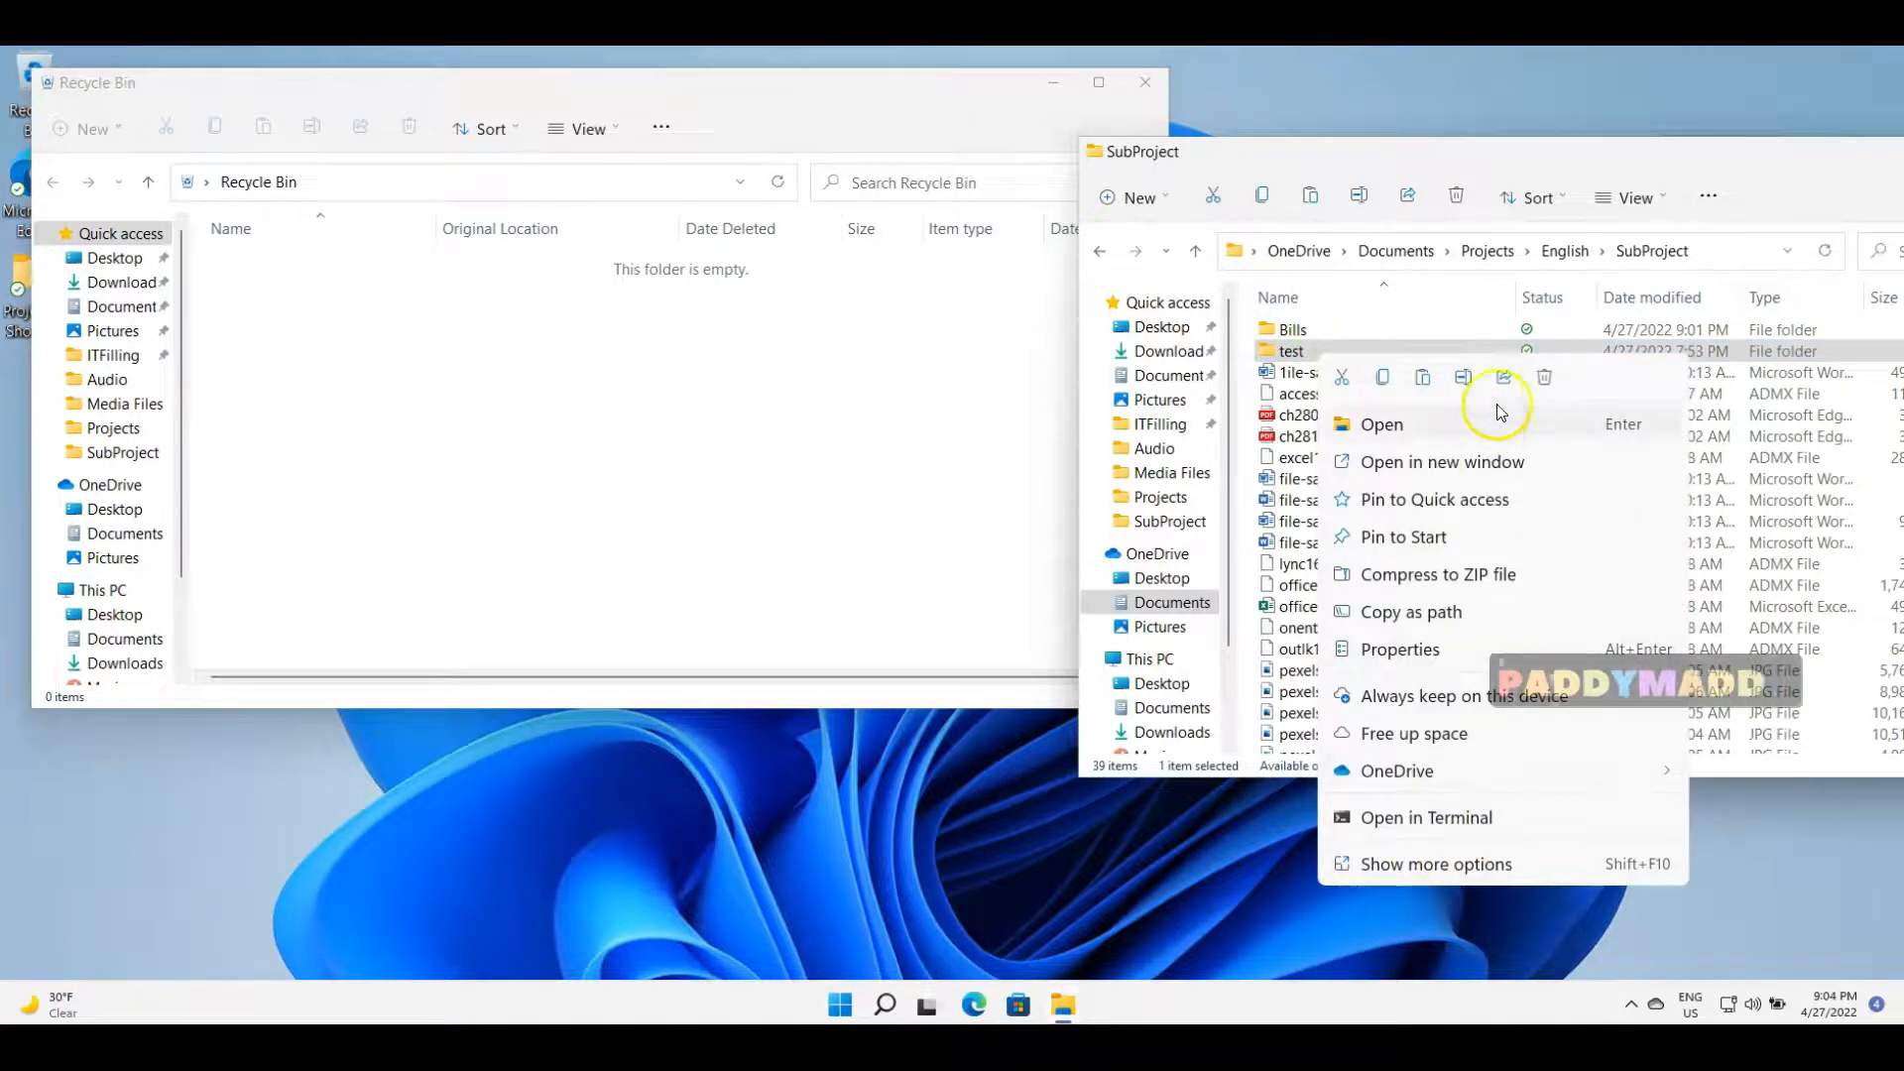
{"action": "left_click", "coordinate": [1553, 379]}
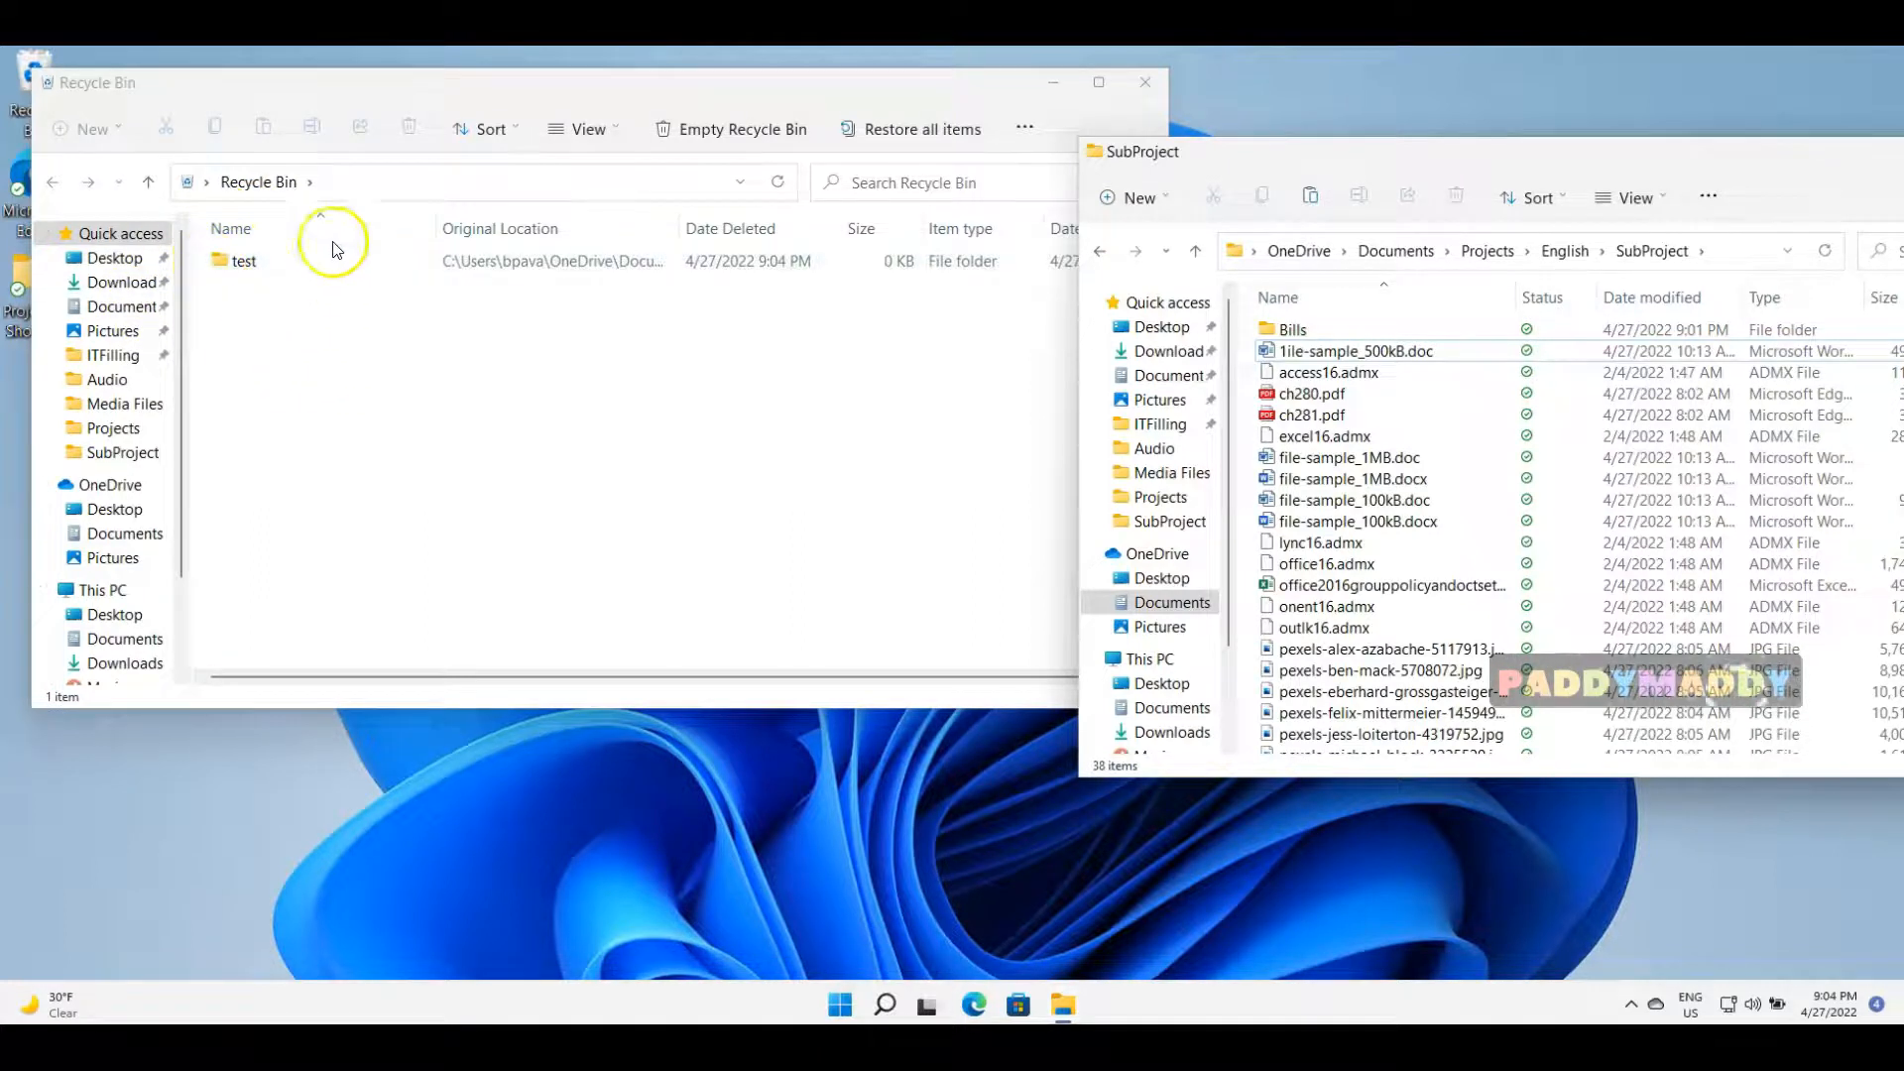
Reposition the Recycle Bin window and restore all its items to their original locations
{"action": "left_click_drag", "start_coordinate": [263, 73], "coordinate": [382, 103]}
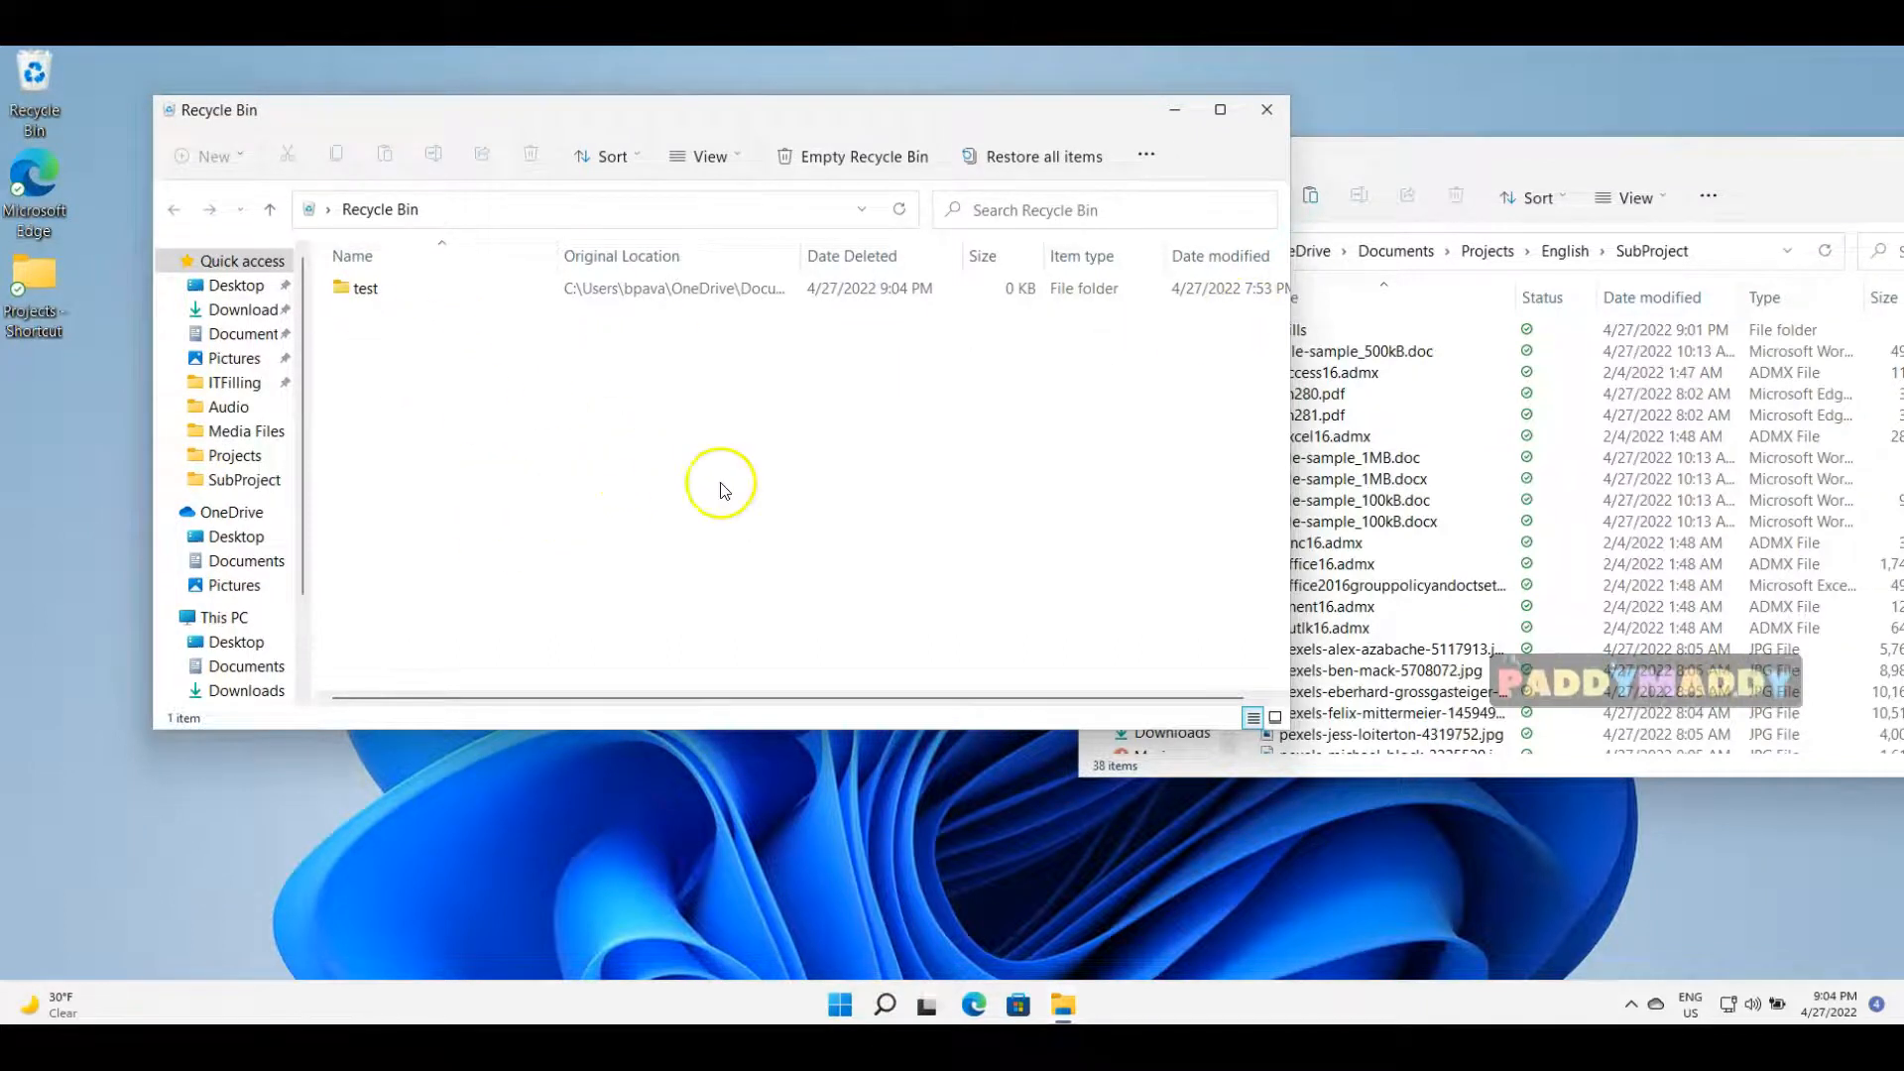
{"action": "left_click", "coordinate": [1014, 159]}
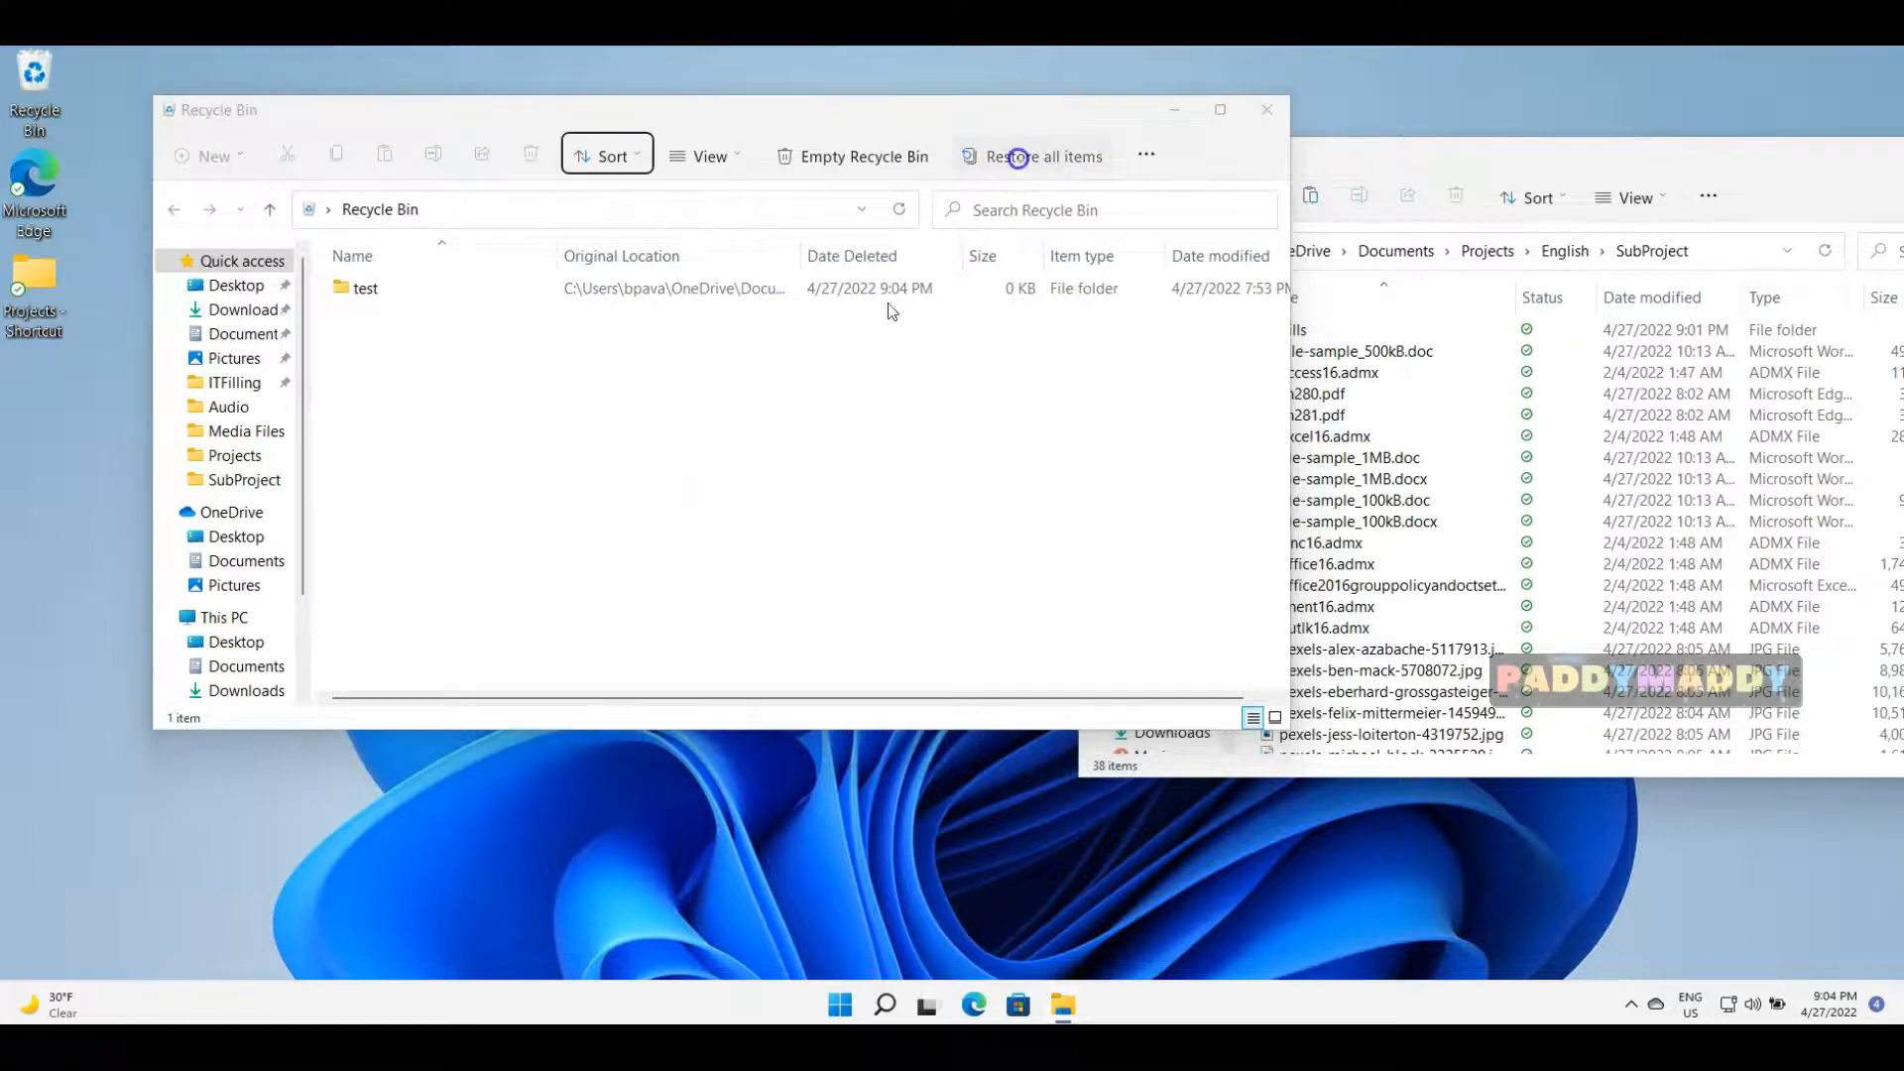
{"action": "left_click", "coordinate": [1036, 514]}
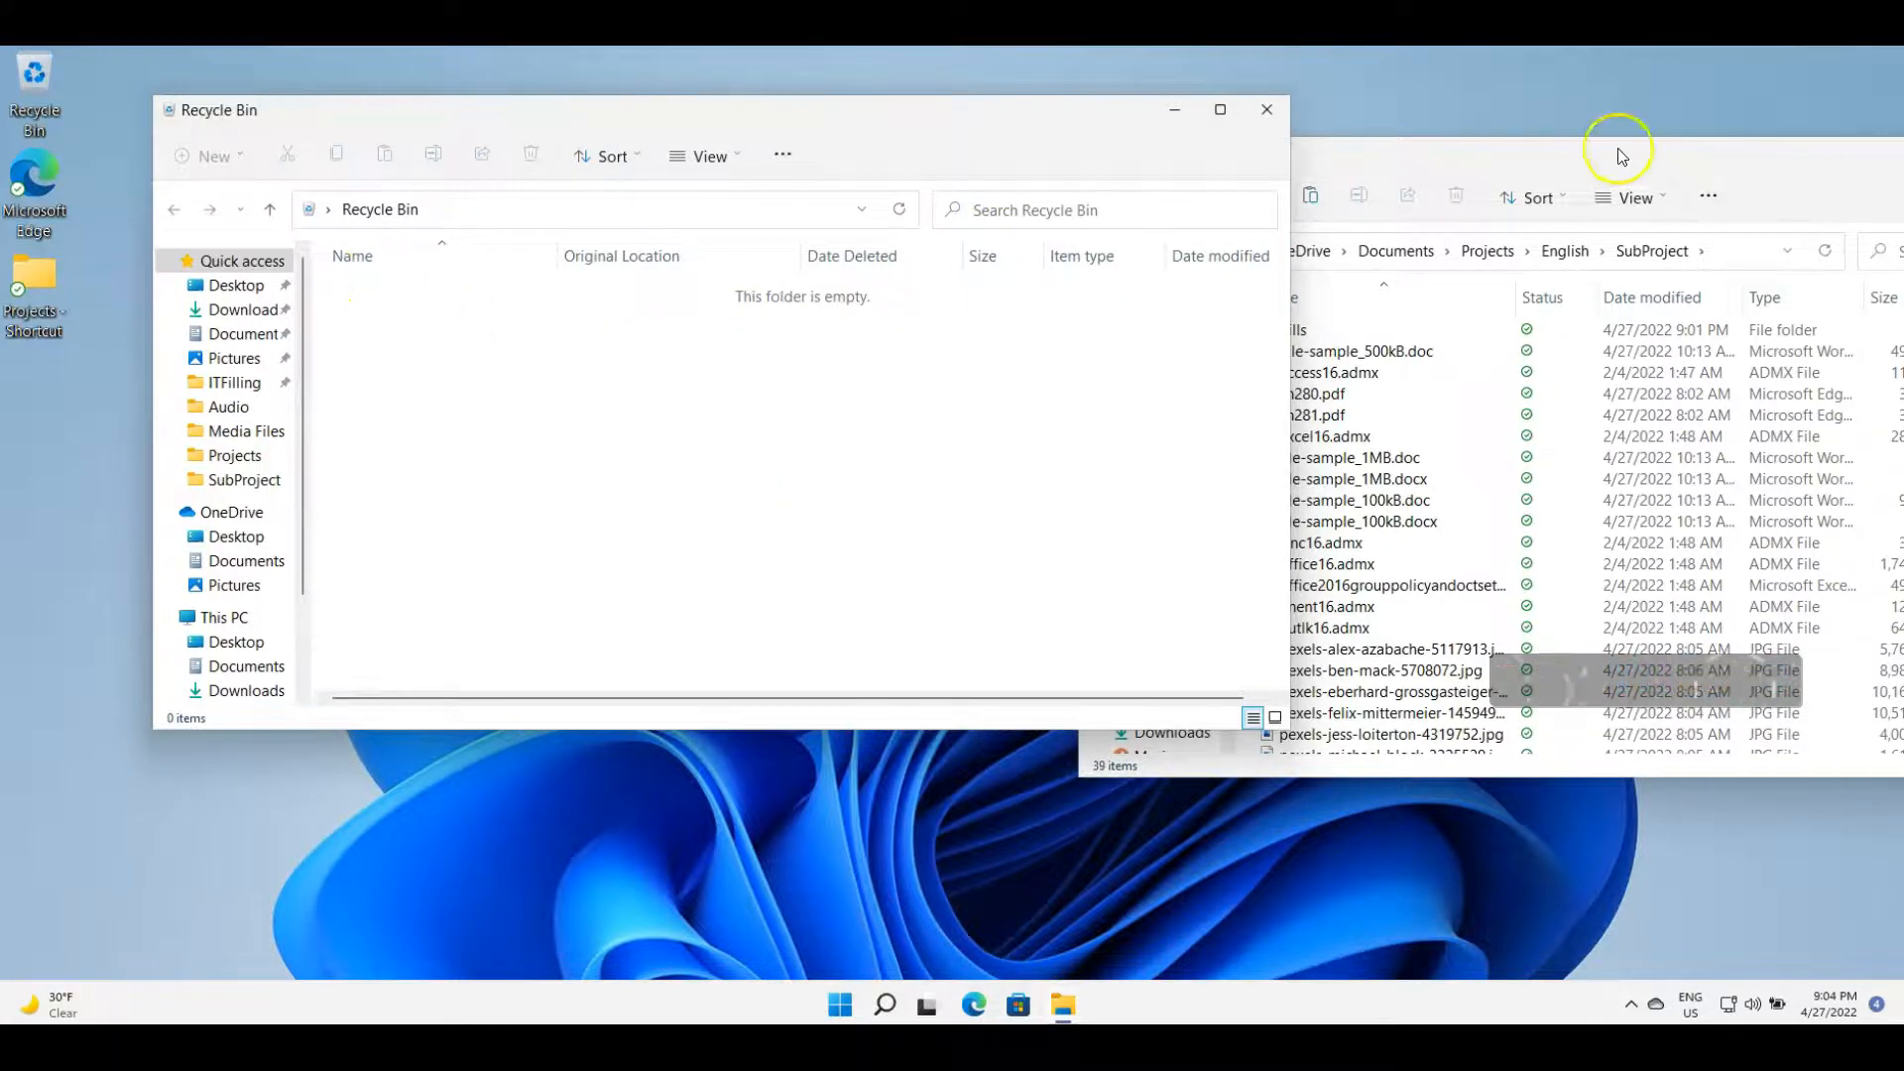
Bring the SubProject window forward and permanently delete its test folder, bypassing the Recycle Bin
{"action": "left_click_drag", "start_coordinate": [1615, 152], "coordinate": [1600, 167]}
{"action": "left_click", "coordinate": [1279, 366]}
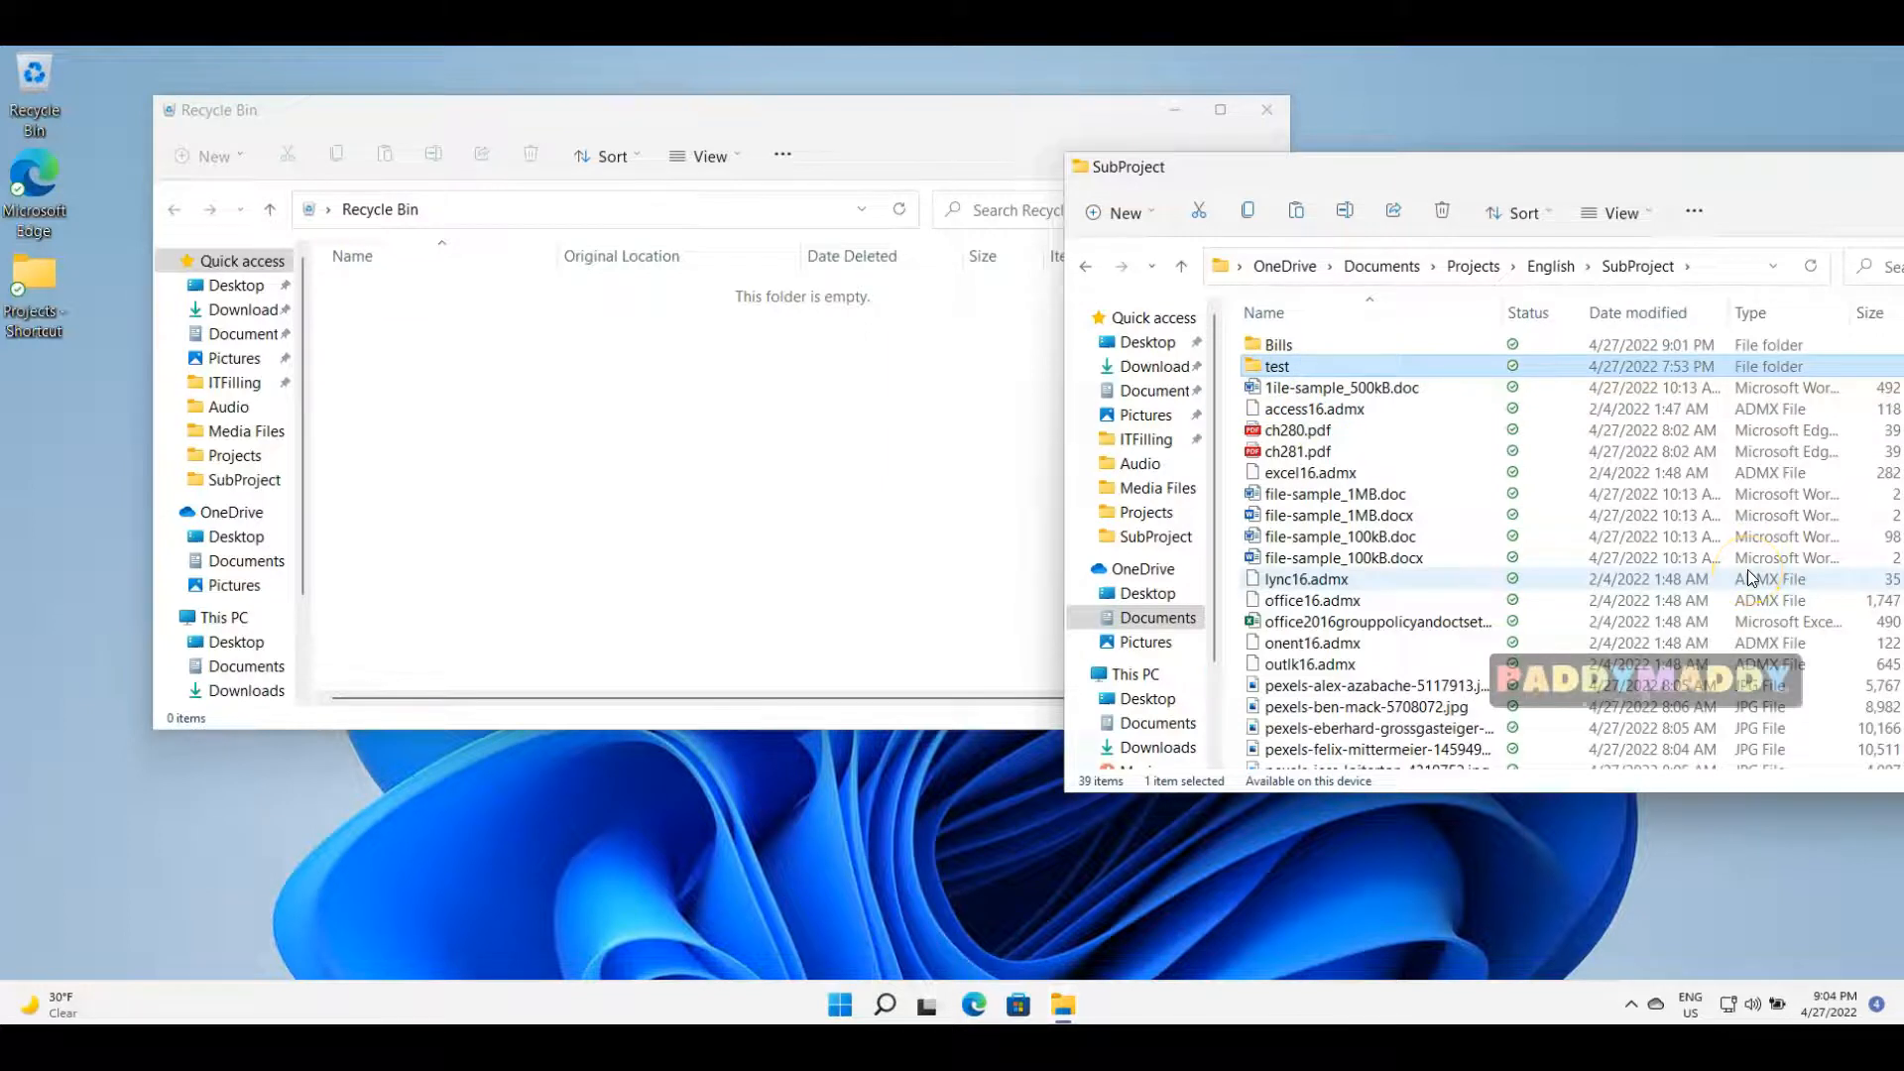
{"action": "left_click", "coordinate": [1443, 212]}
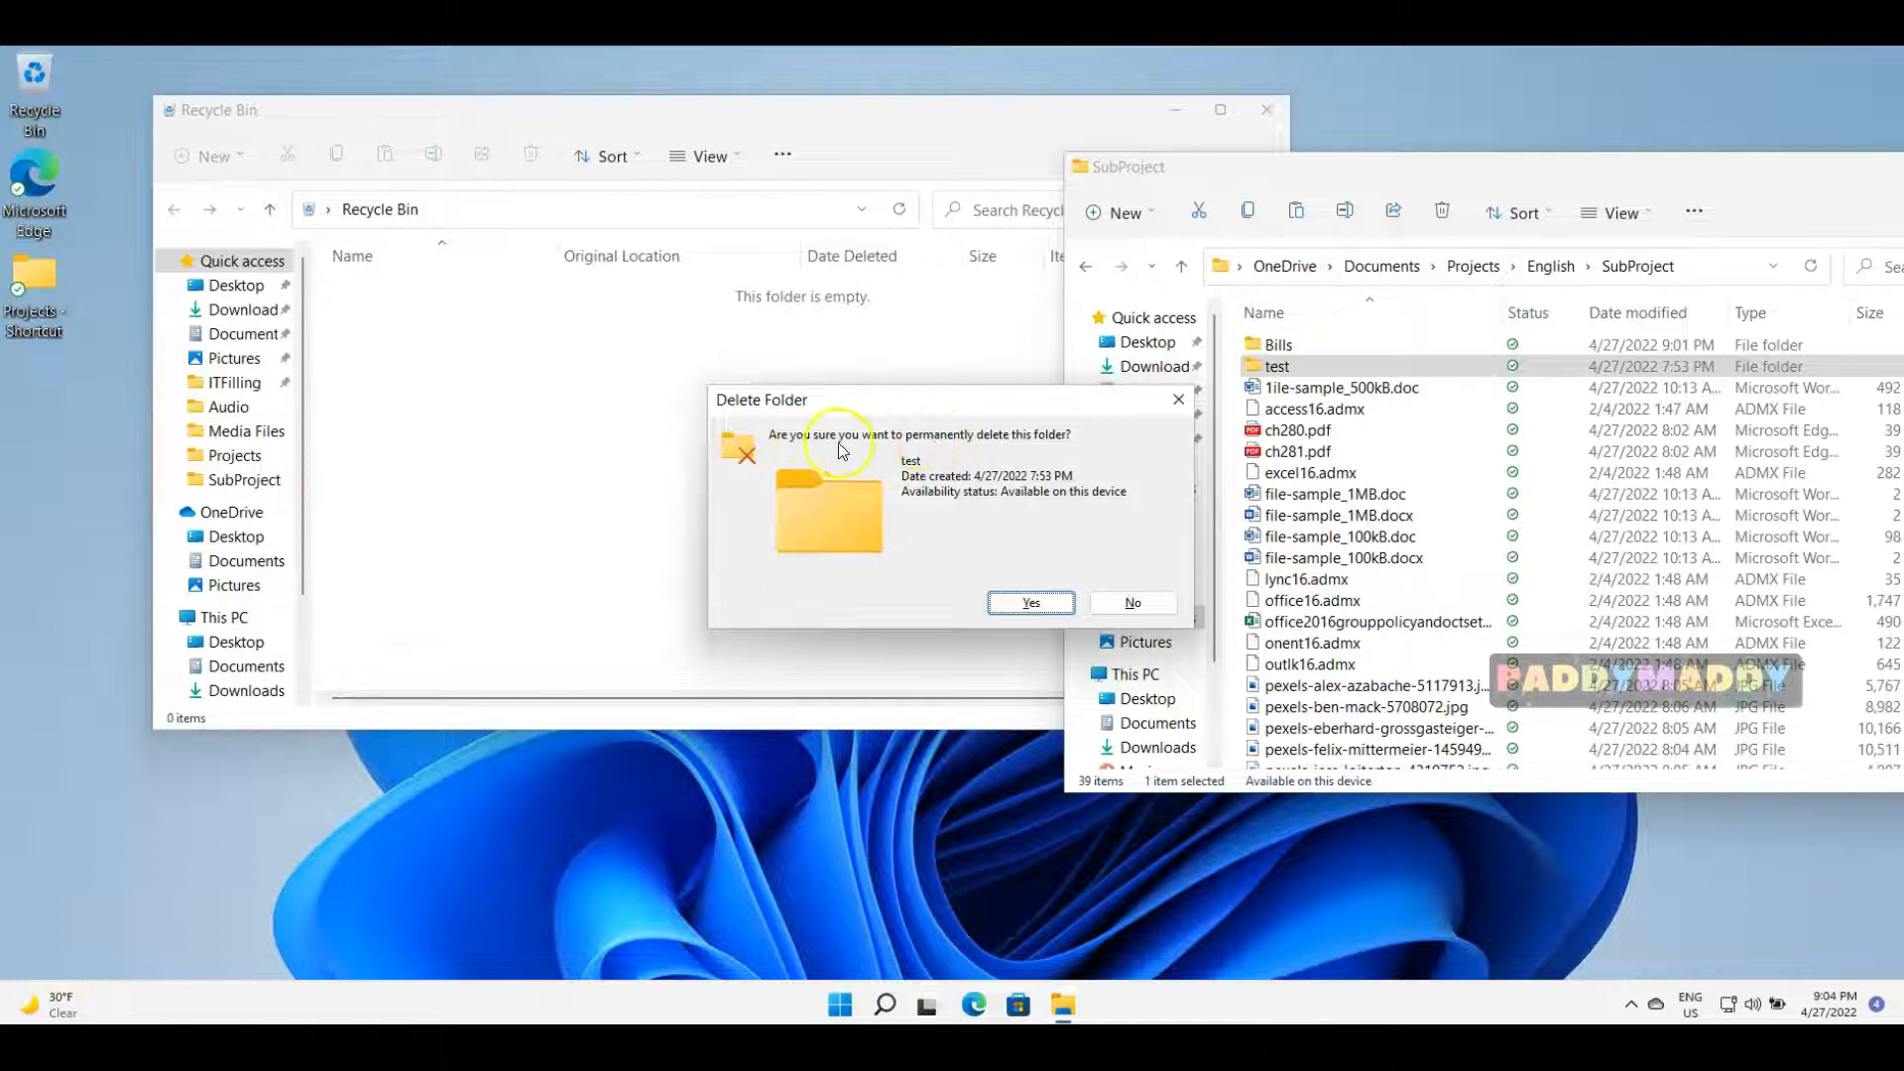
{"action": "left_click", "coordinate": [1031, 602]}
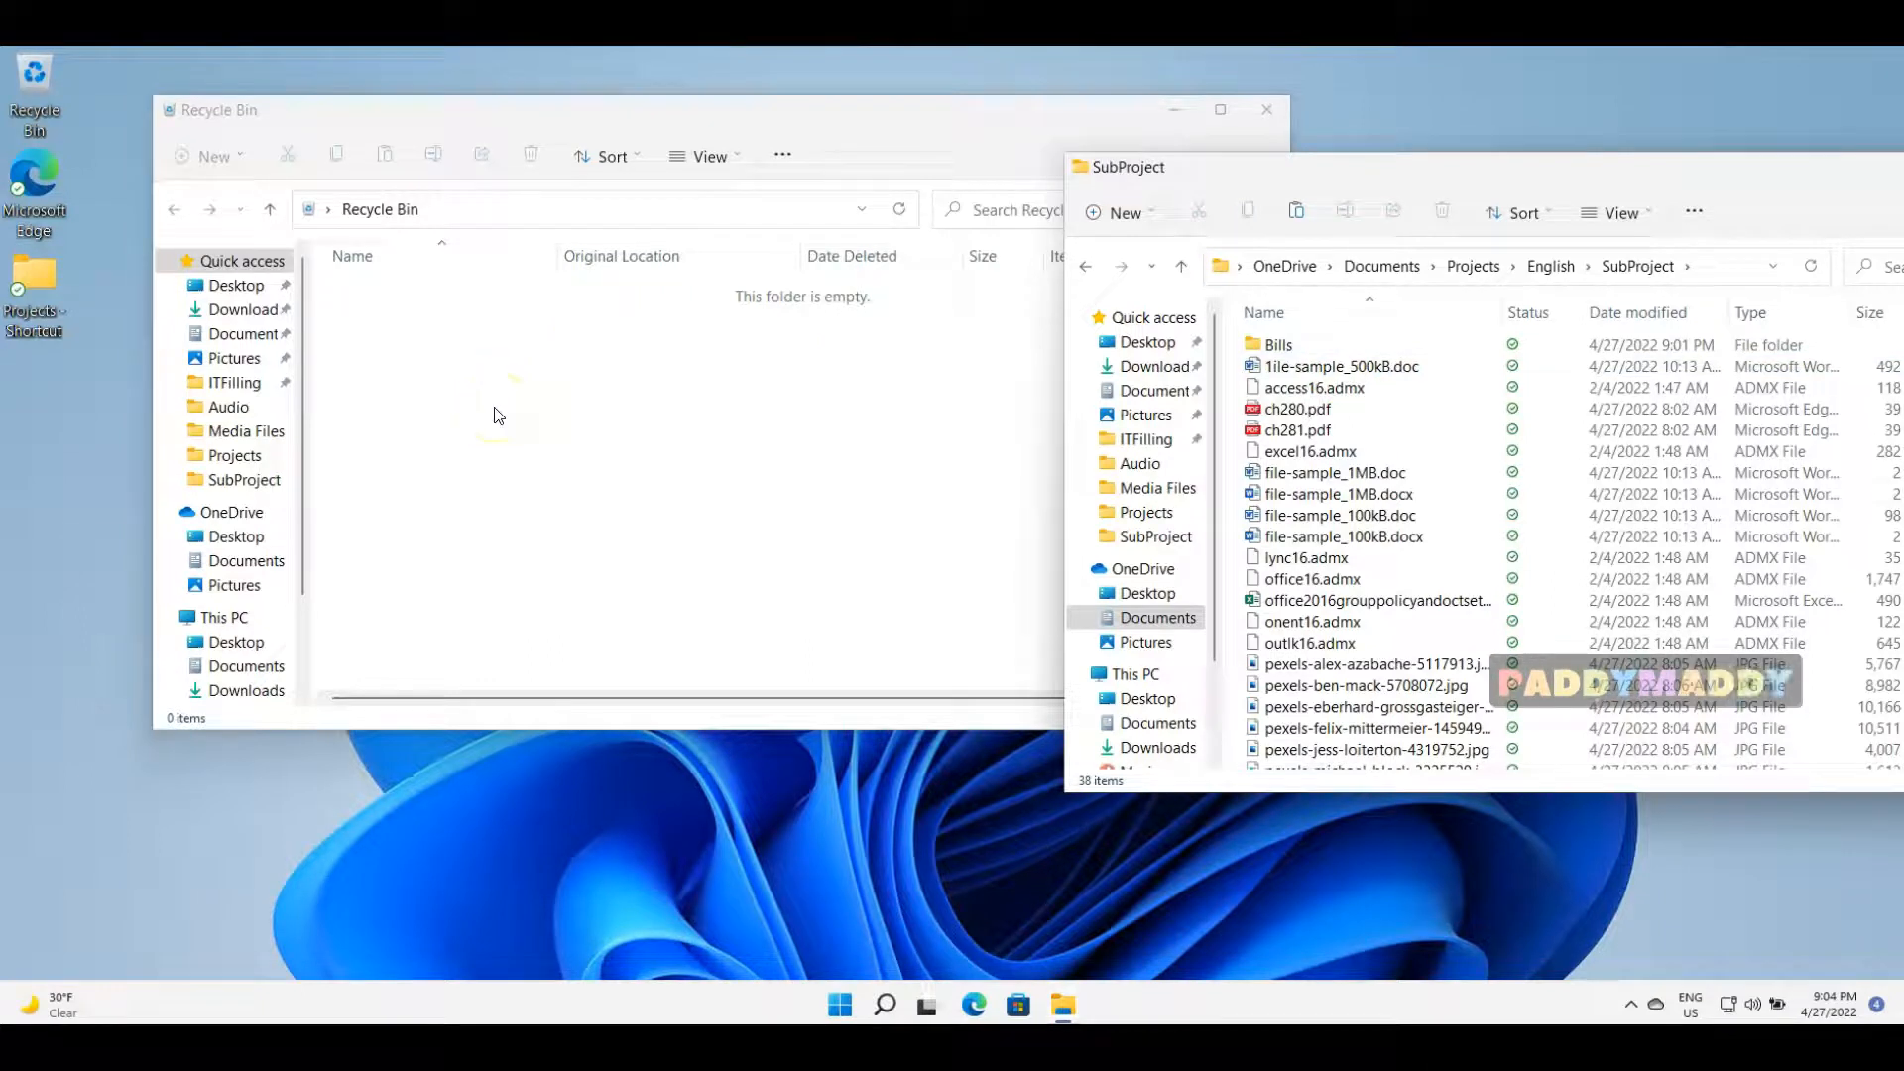
Check the contents of the Bills folder, return to SubProject, and delete Bills to the Recycle Bin
{"action": "double_click", "coordinate": [1305, 344]}
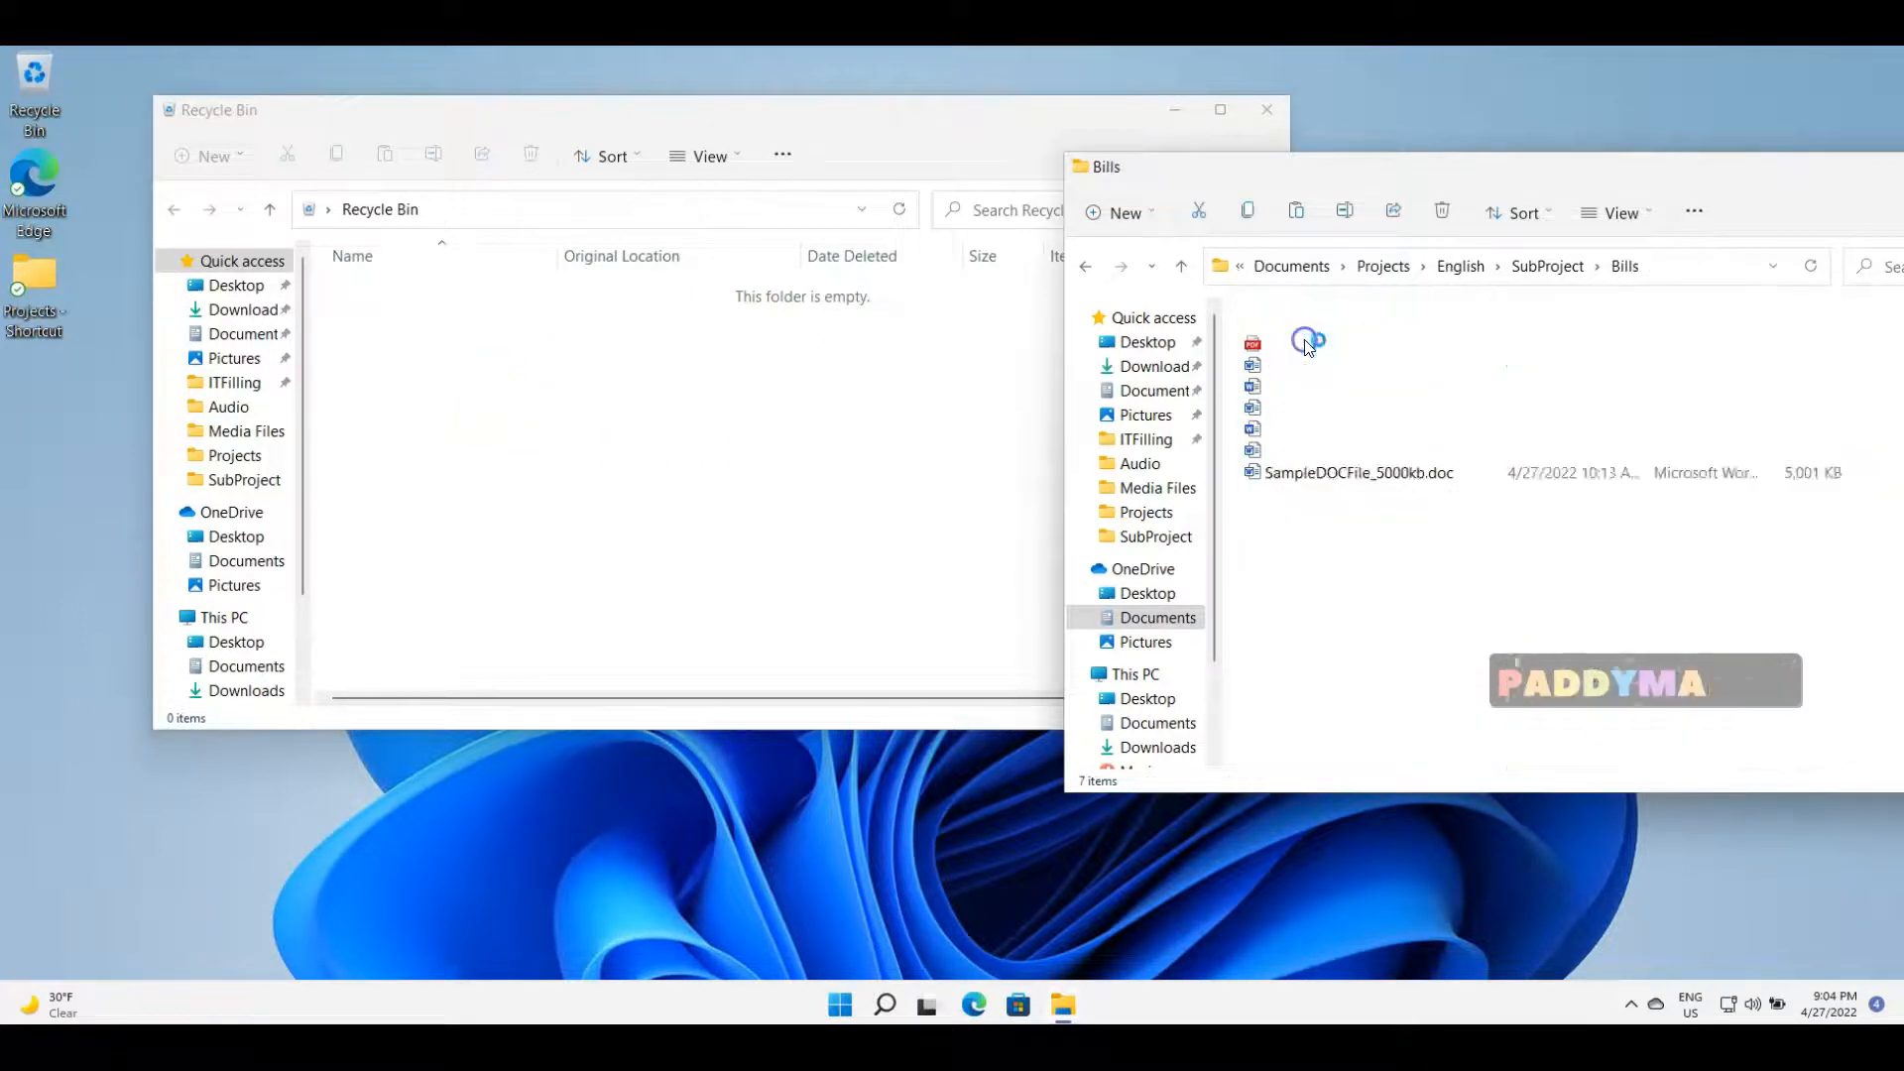
{"action": "left_click", "coordinate": [1549, 265]}
{"action": "mouse_move", "coordinate": [1291, 354]}
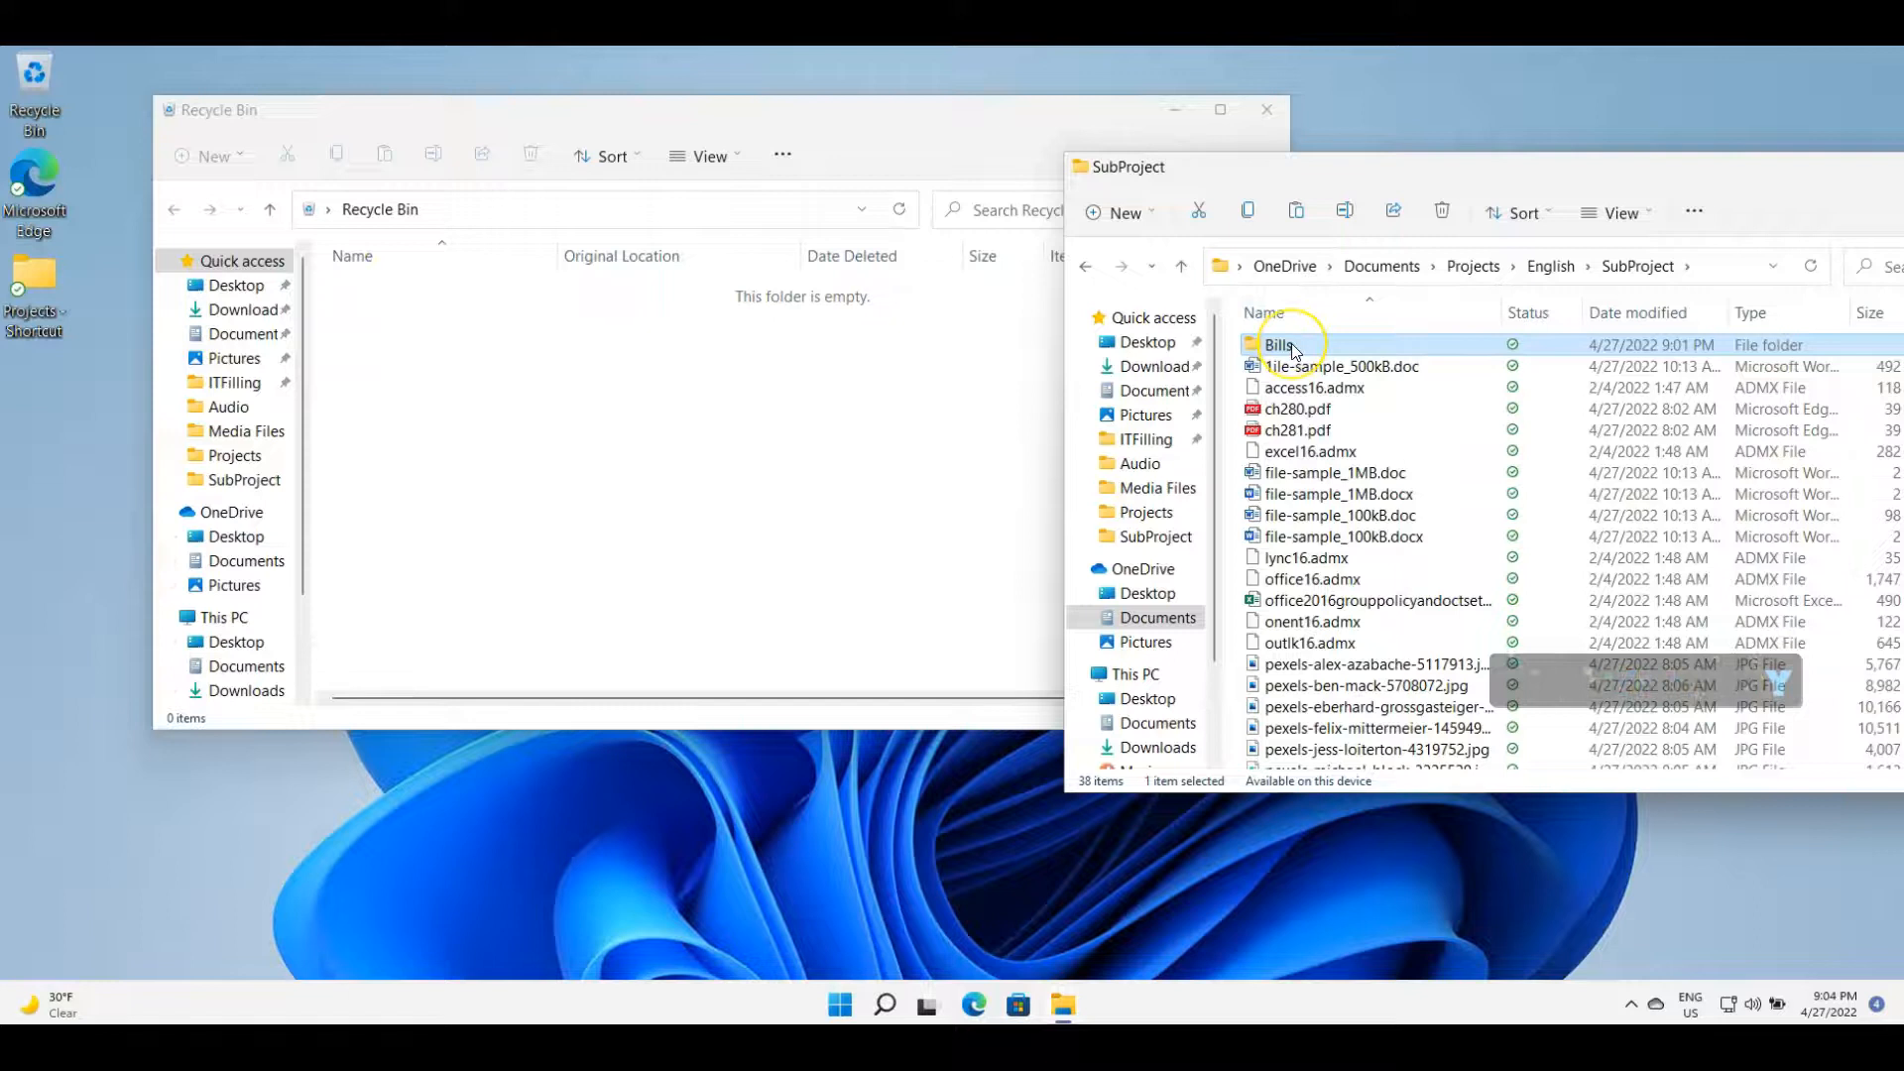
{"action": "mouse_move", "coordinate": [1294, 351]}
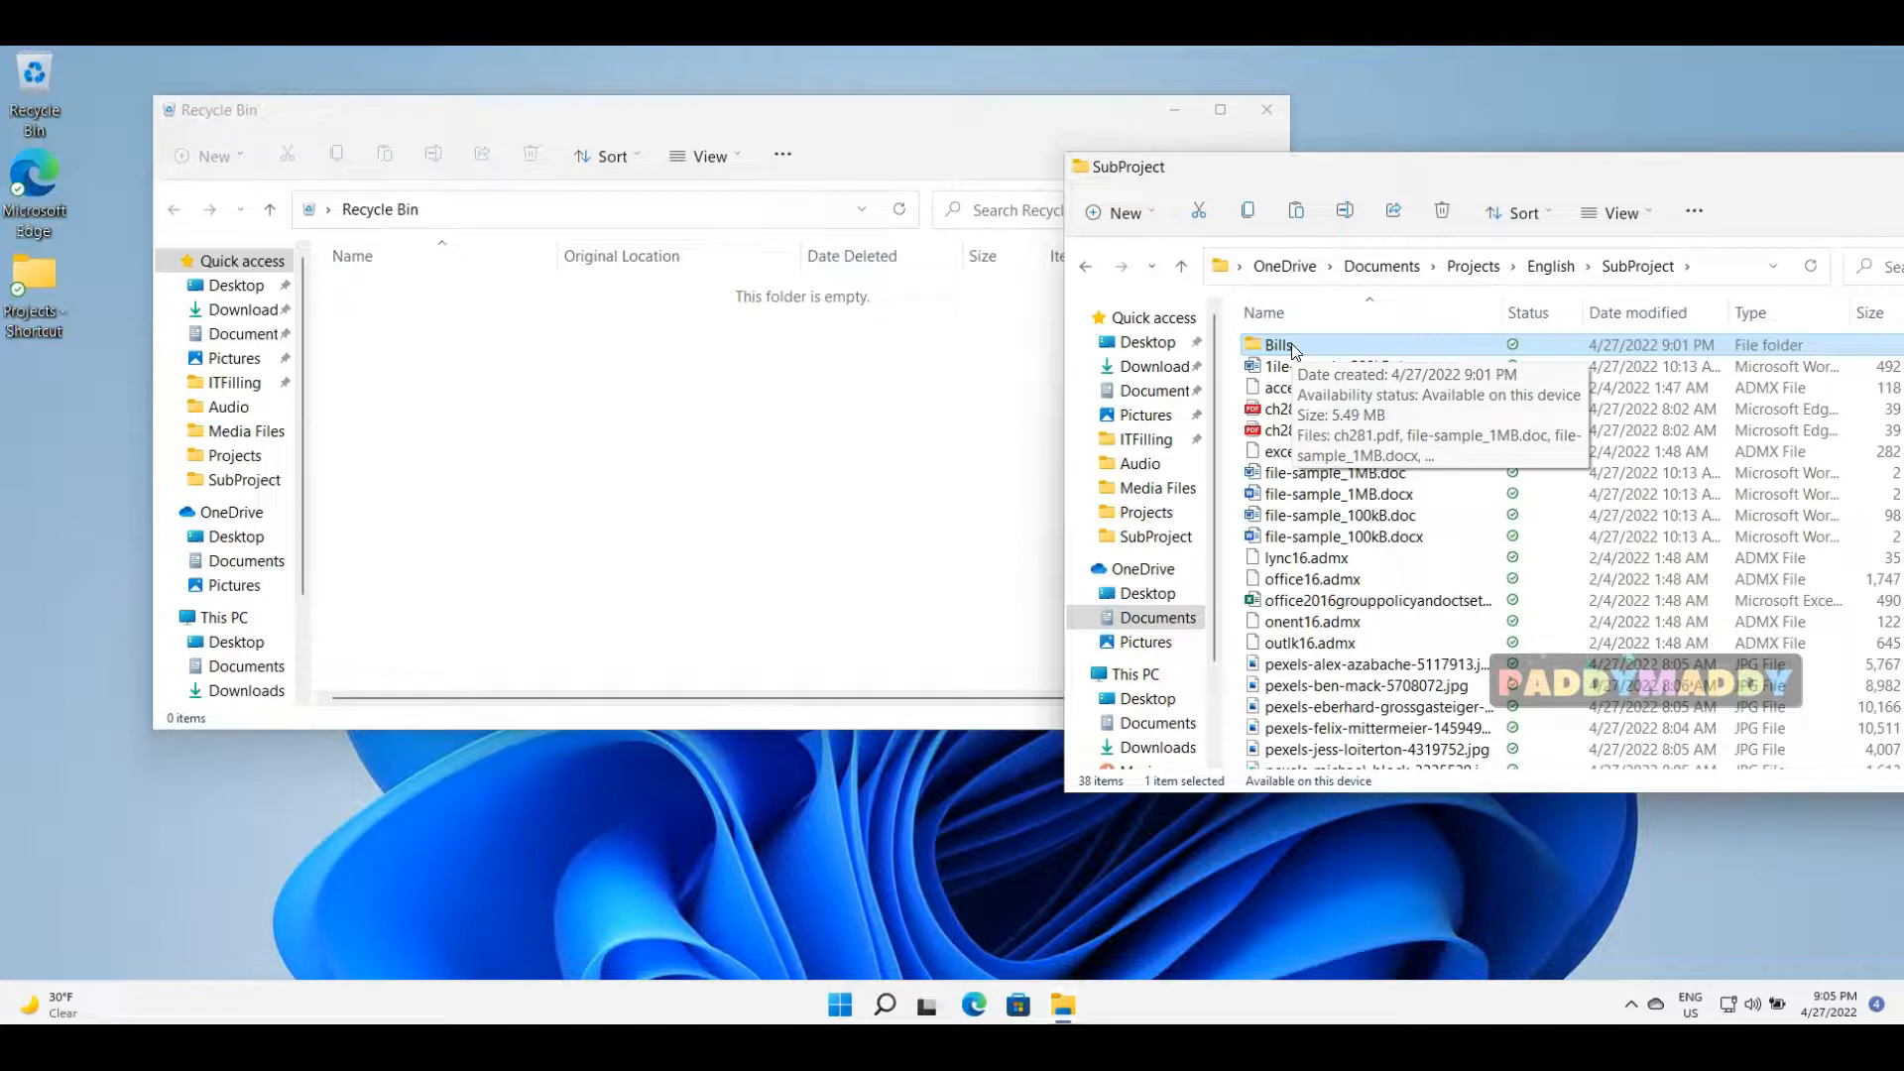
{"action": "right_click", "coordinate": [1291, 343]}
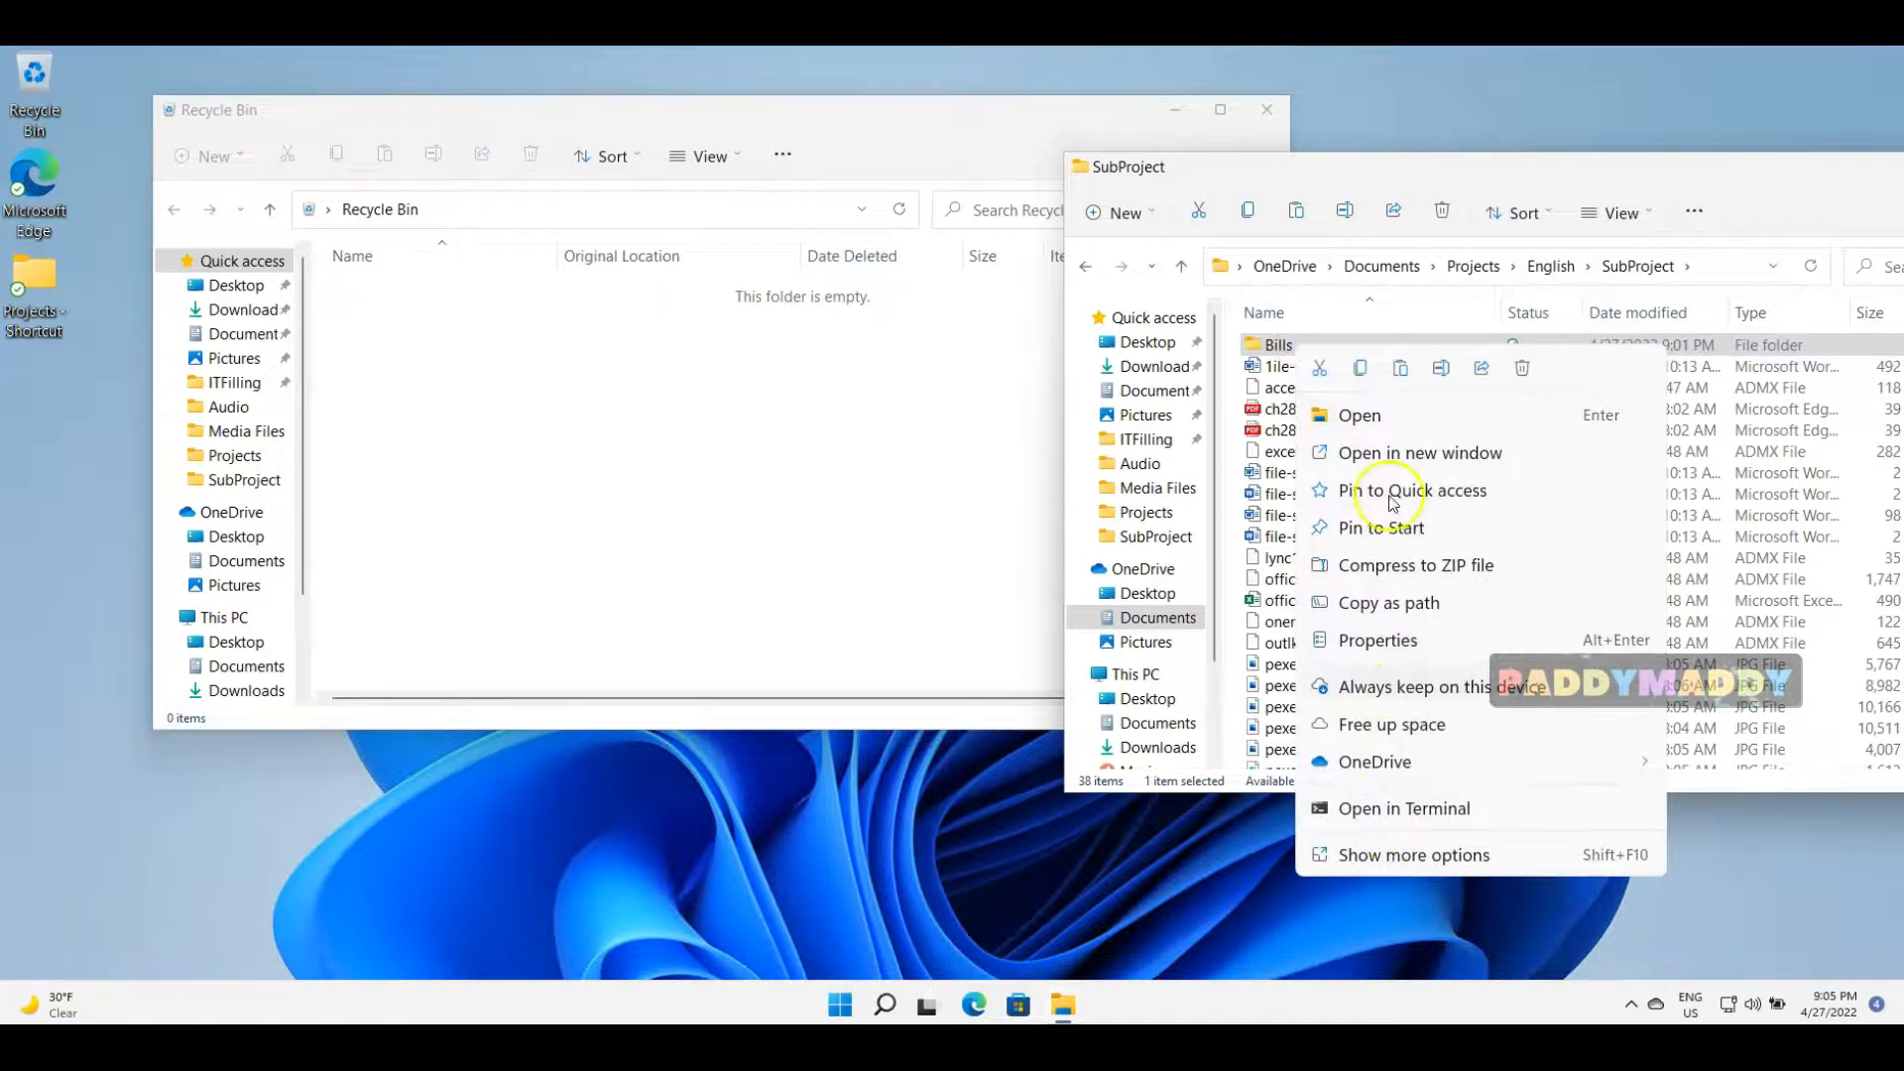
{"action": "left_click", "coordinate": [1522, 369]}
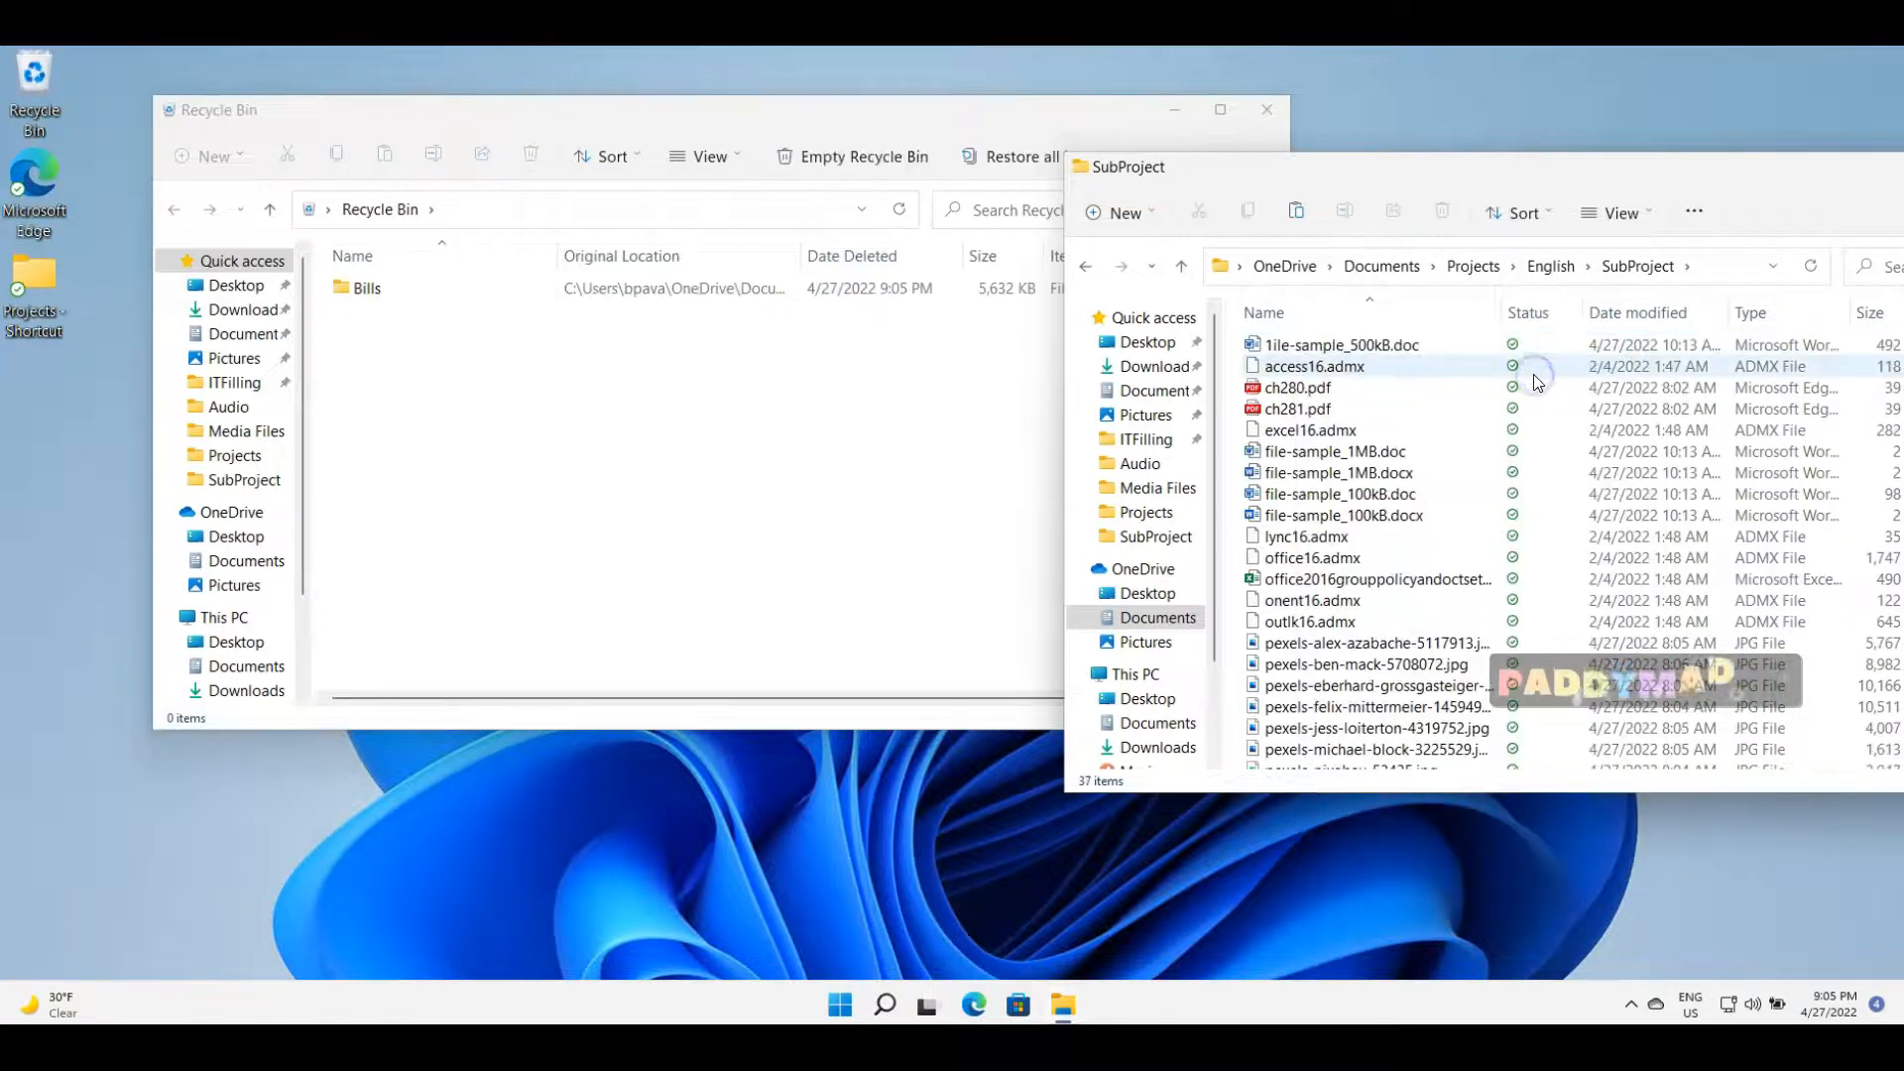
Cut the Bills folder from the Recycle Bin and paste it onto the desktop
{"action": "right_click", "coordinate": [392, 297]}
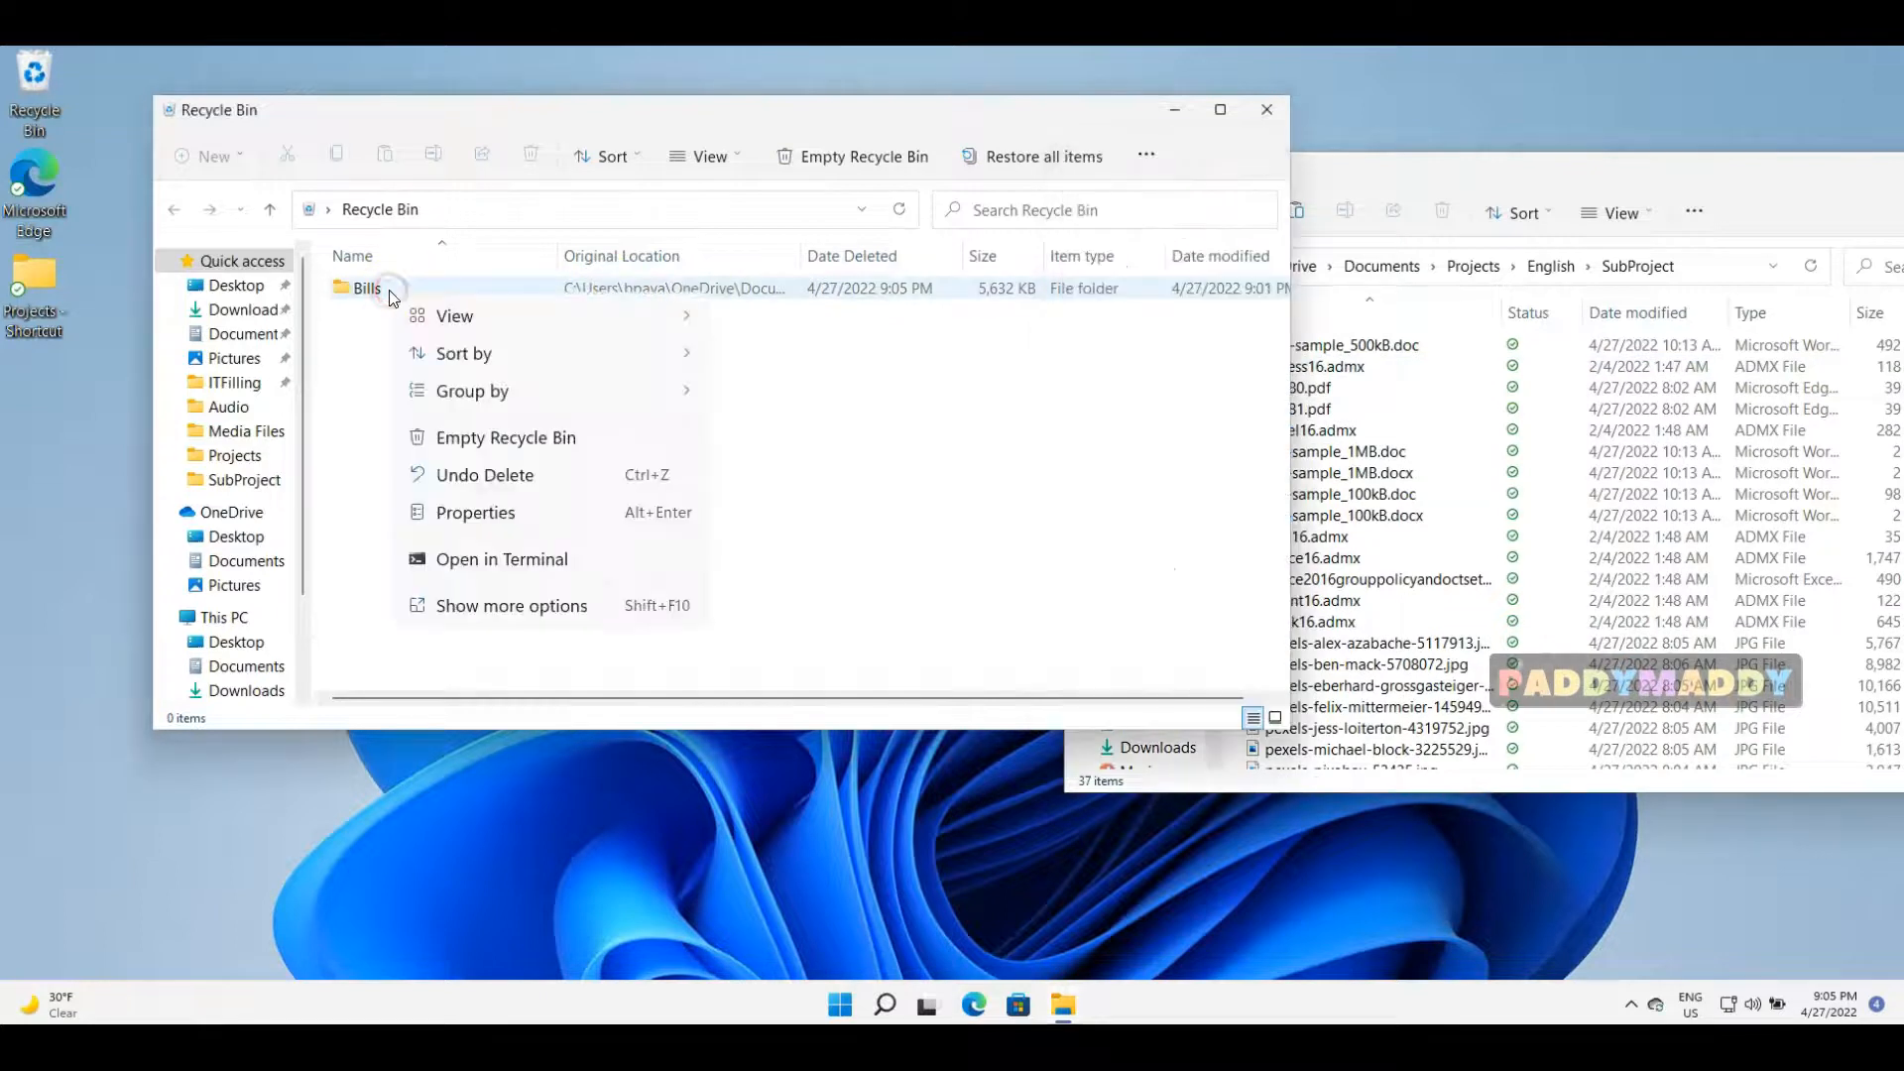
{"action": "right_click", "coordinate": [369, 288]}
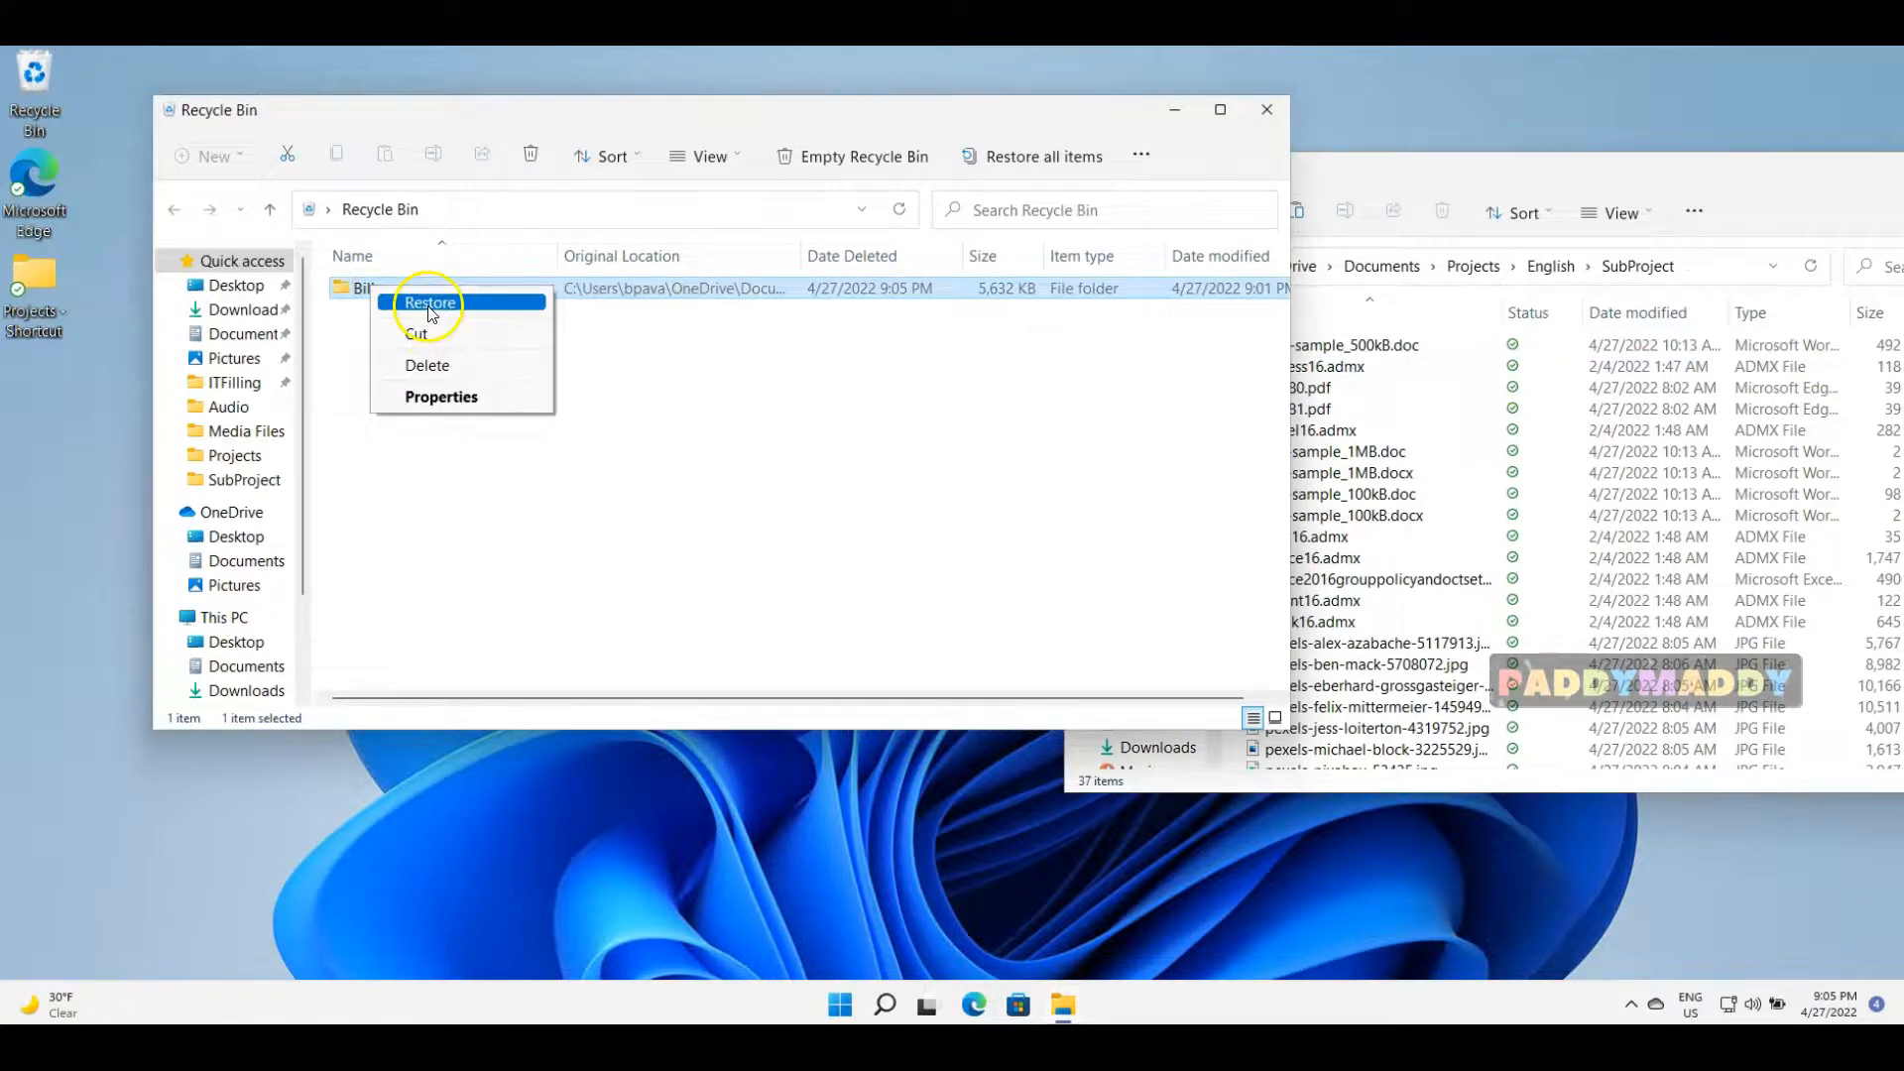
{"action": "left_click", "coordinate": [599, 418]}
{"action": "right_click", "coordinate": [364, 294]}
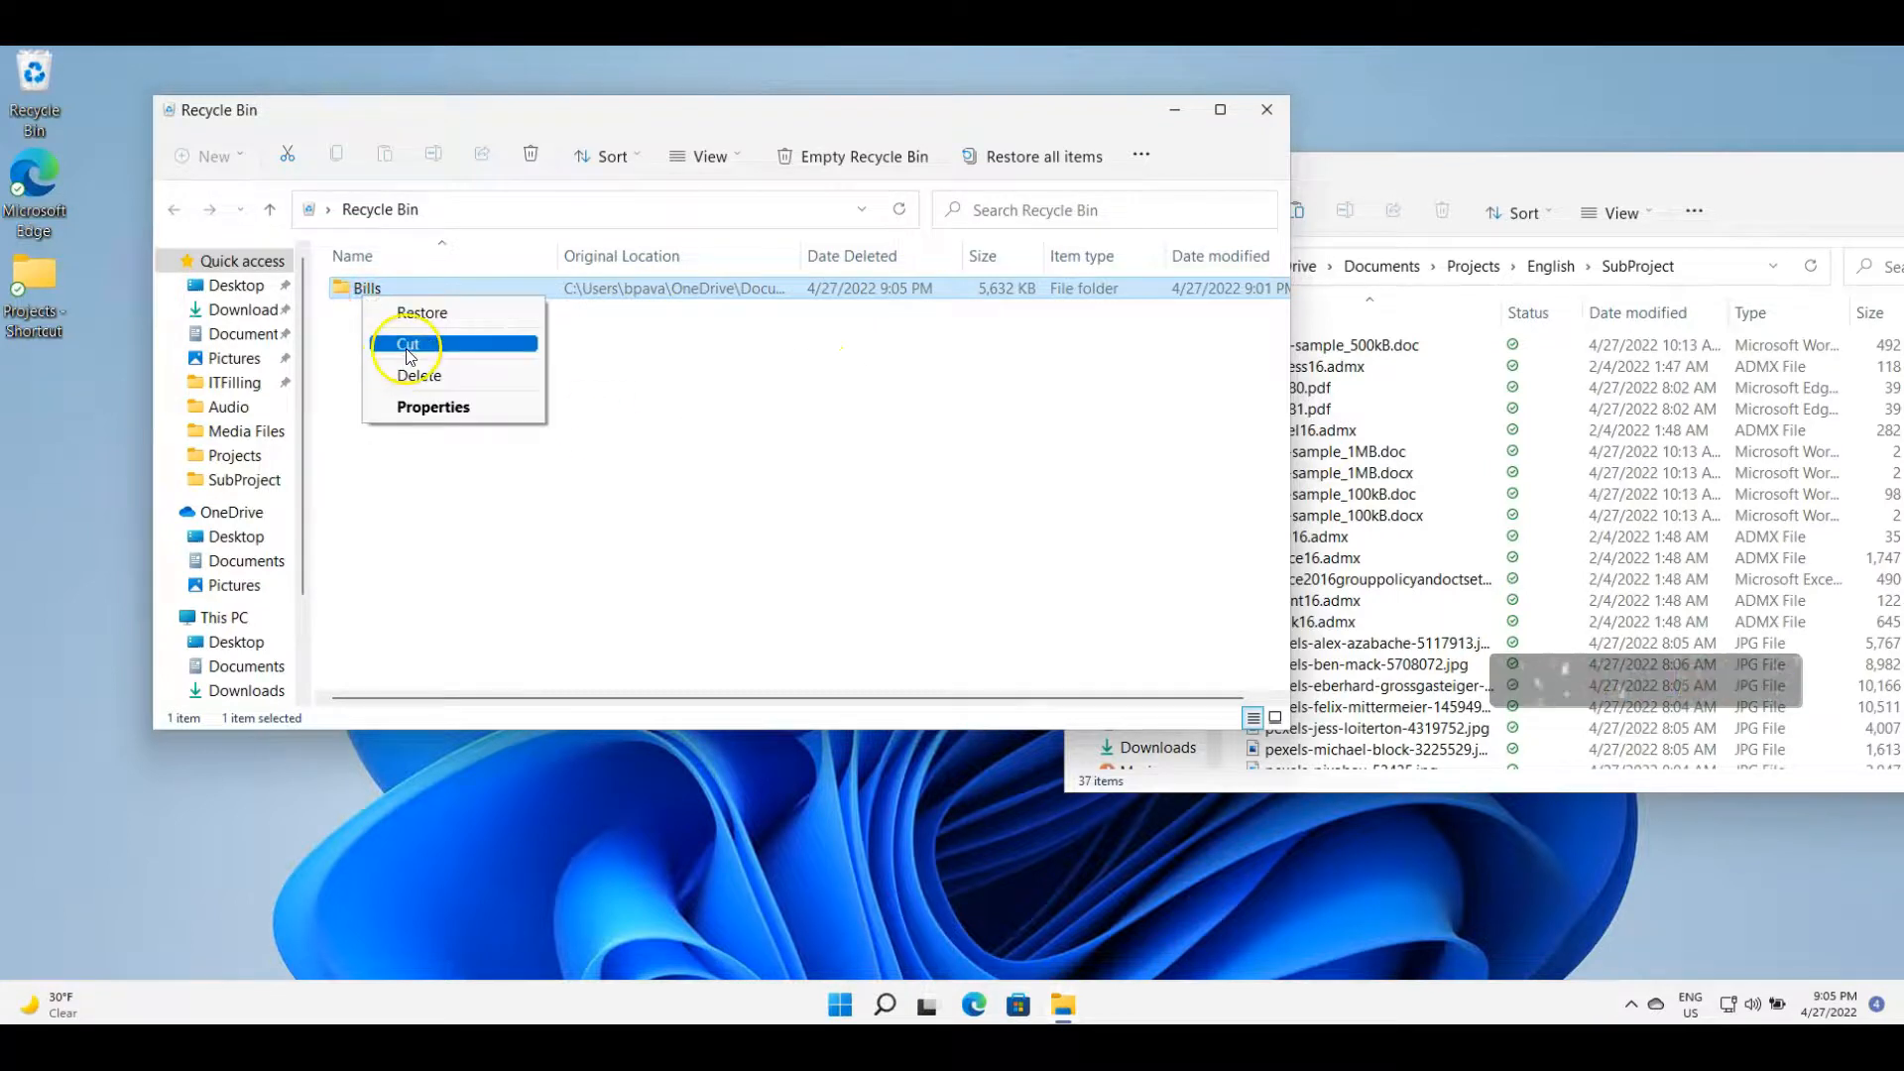
{"action": "left_click", "coordinate": [405, 343]}
{"action": "right_click", "coordinate": [60, 460]}
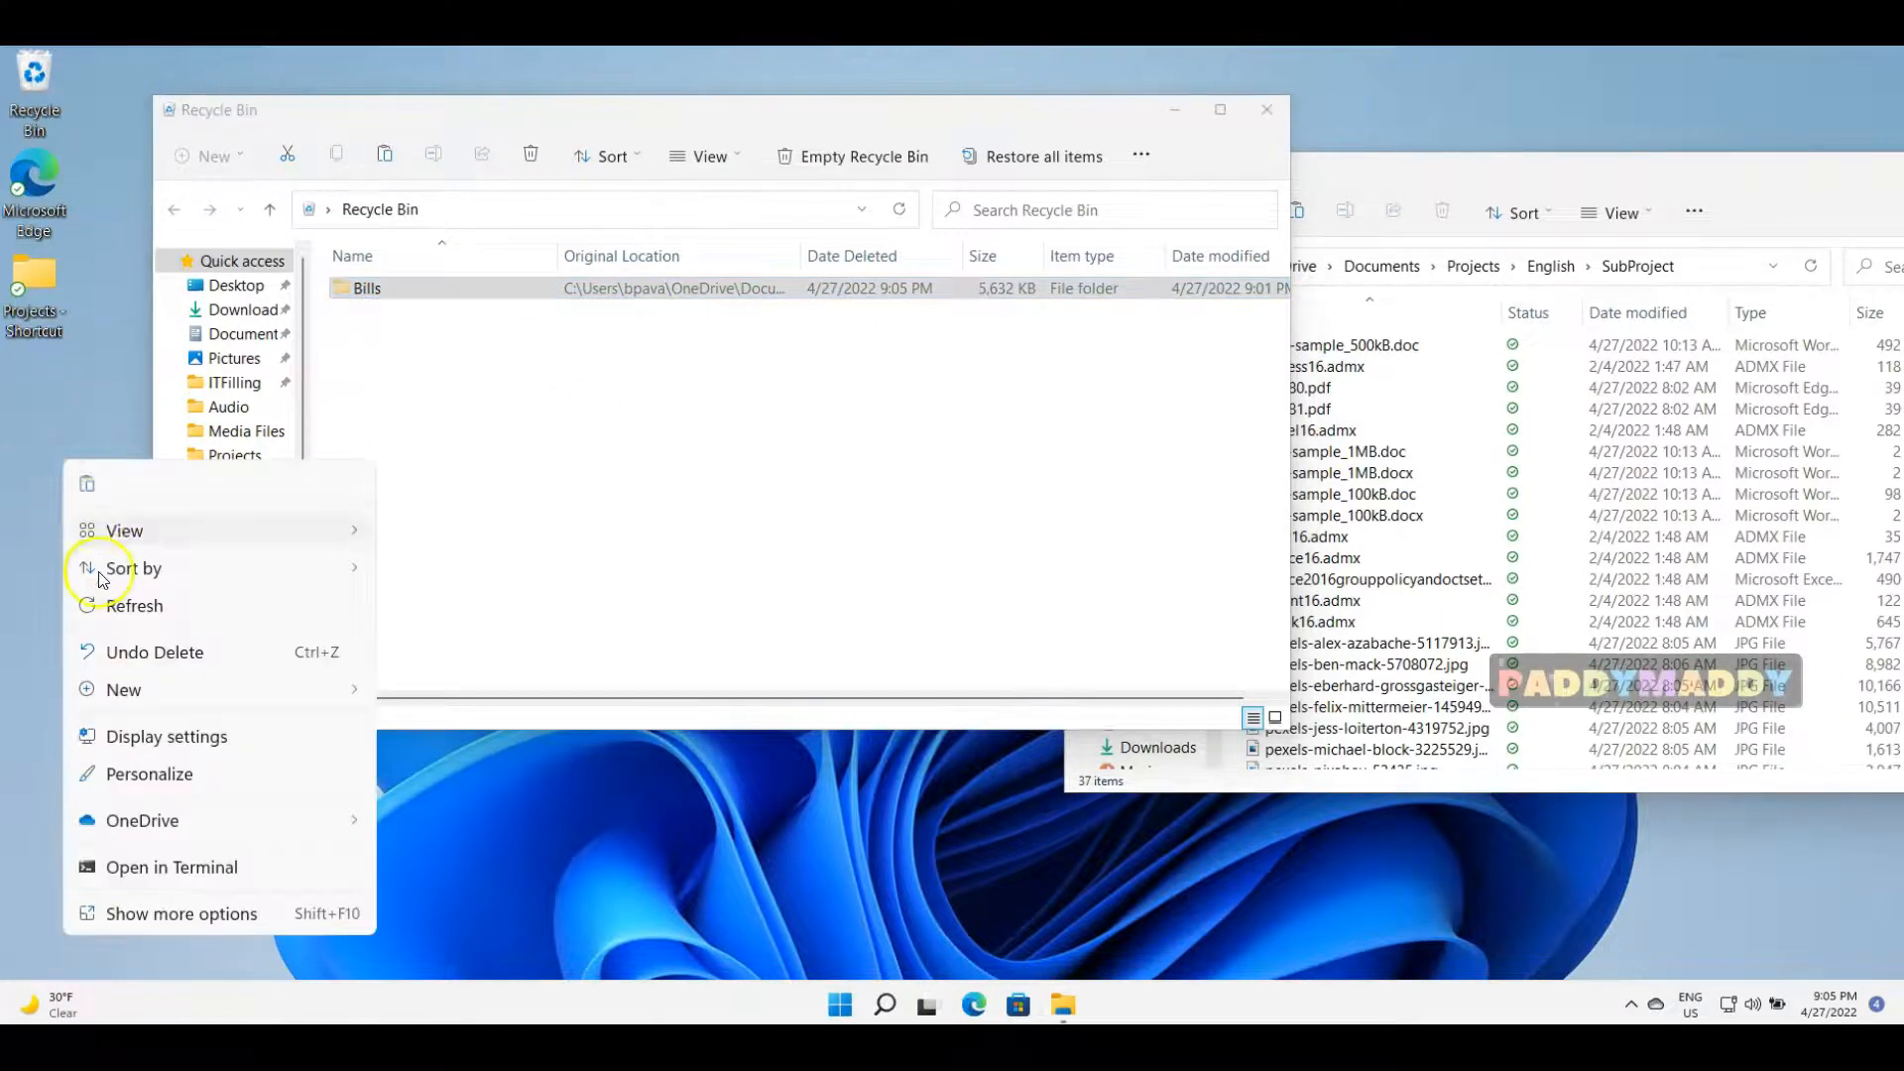
{"action": "left_click", "coordinate": [88, 485]}
{"action": "left_click", "coordinate": [418, 332]}
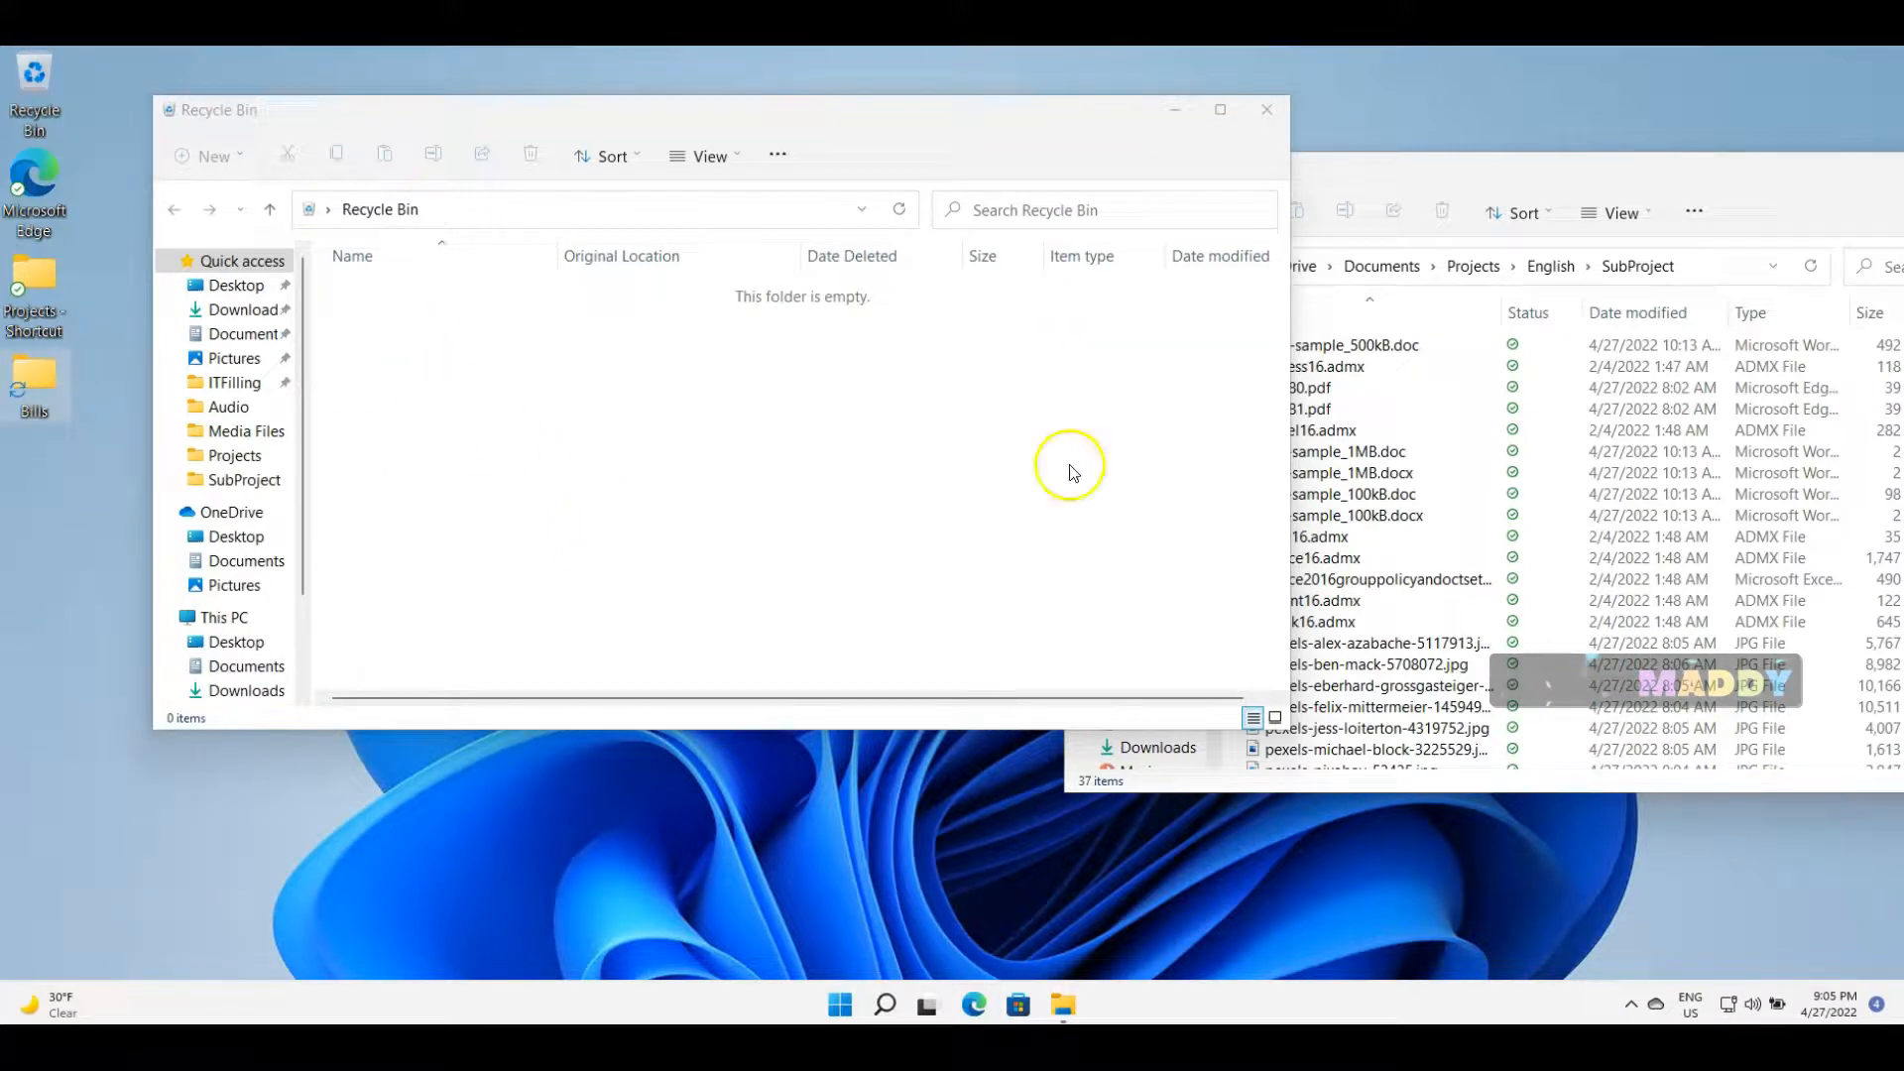
Check SubProject for the Bills folder, and view the contents of the desktop copy before closing its window
{"action": "left_click", "coordinate": [1729, 179]}
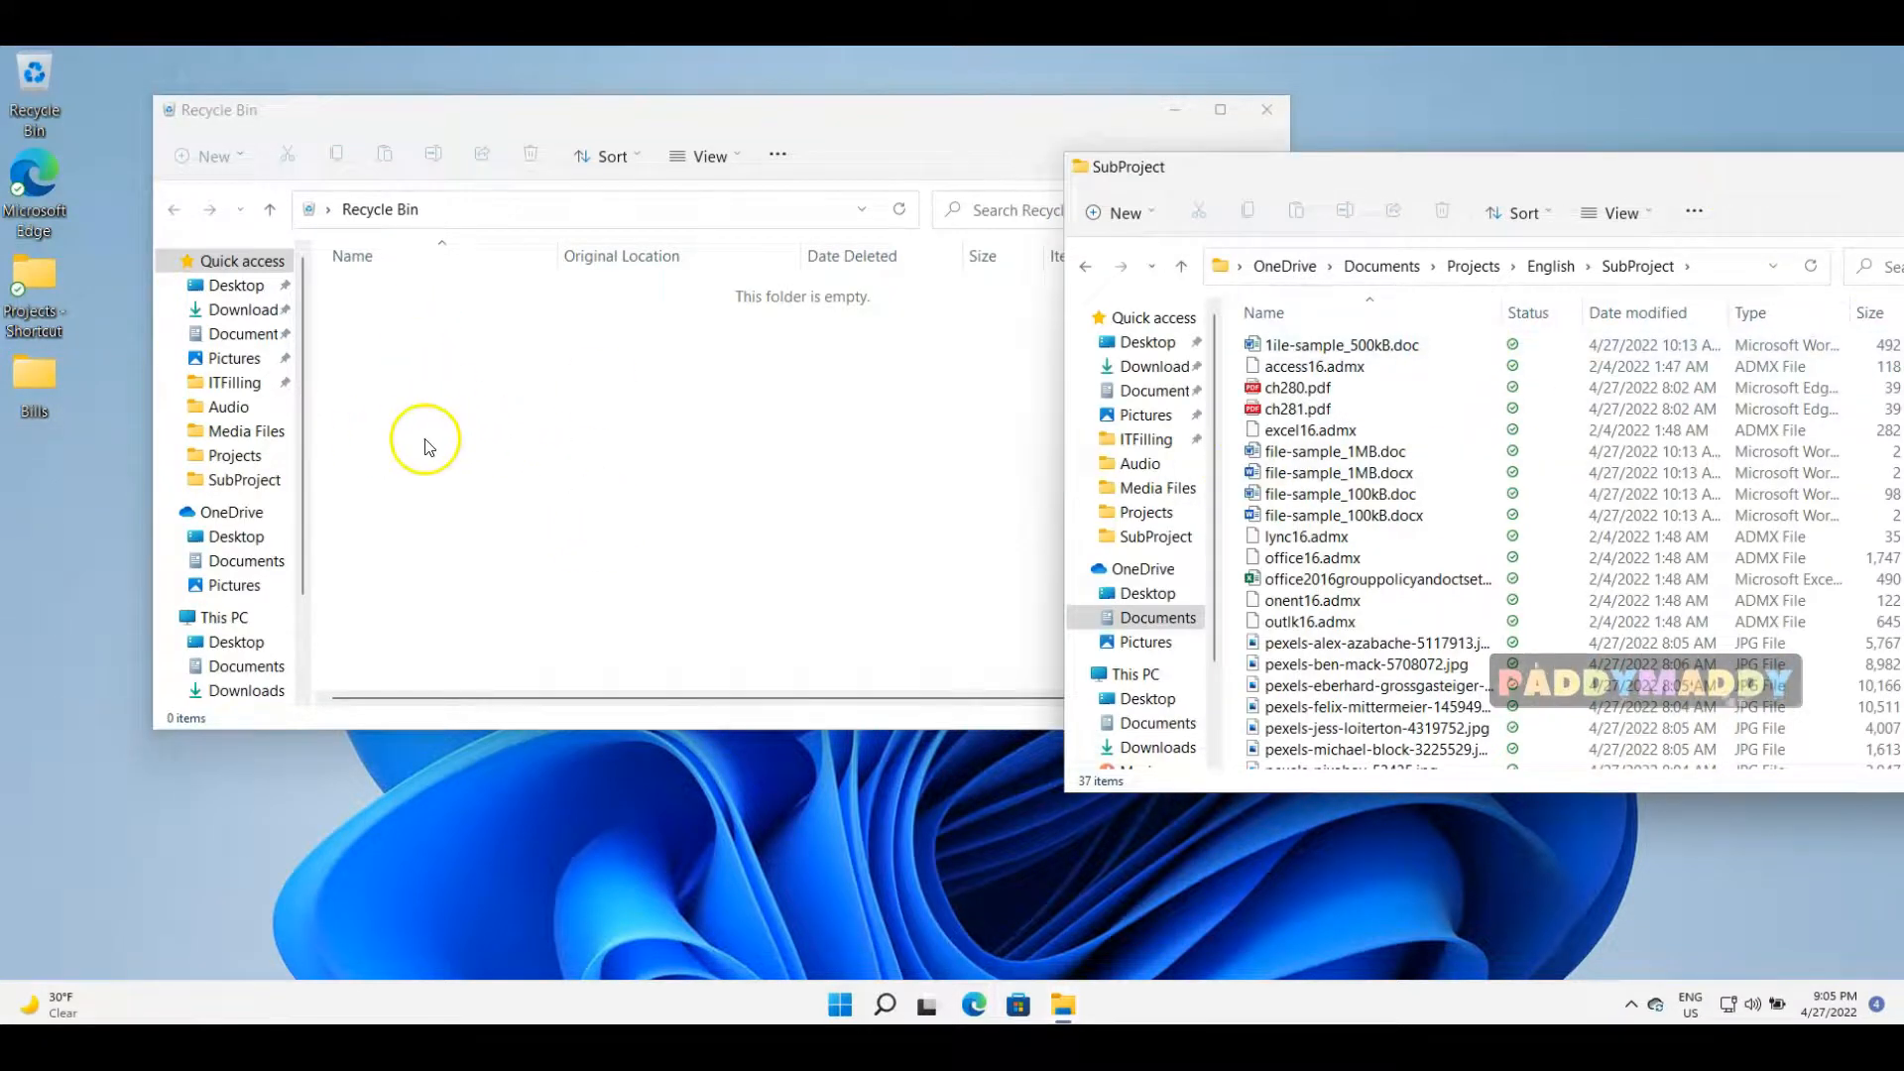
{"action": "double_click", "coordinate": [57, 385]}
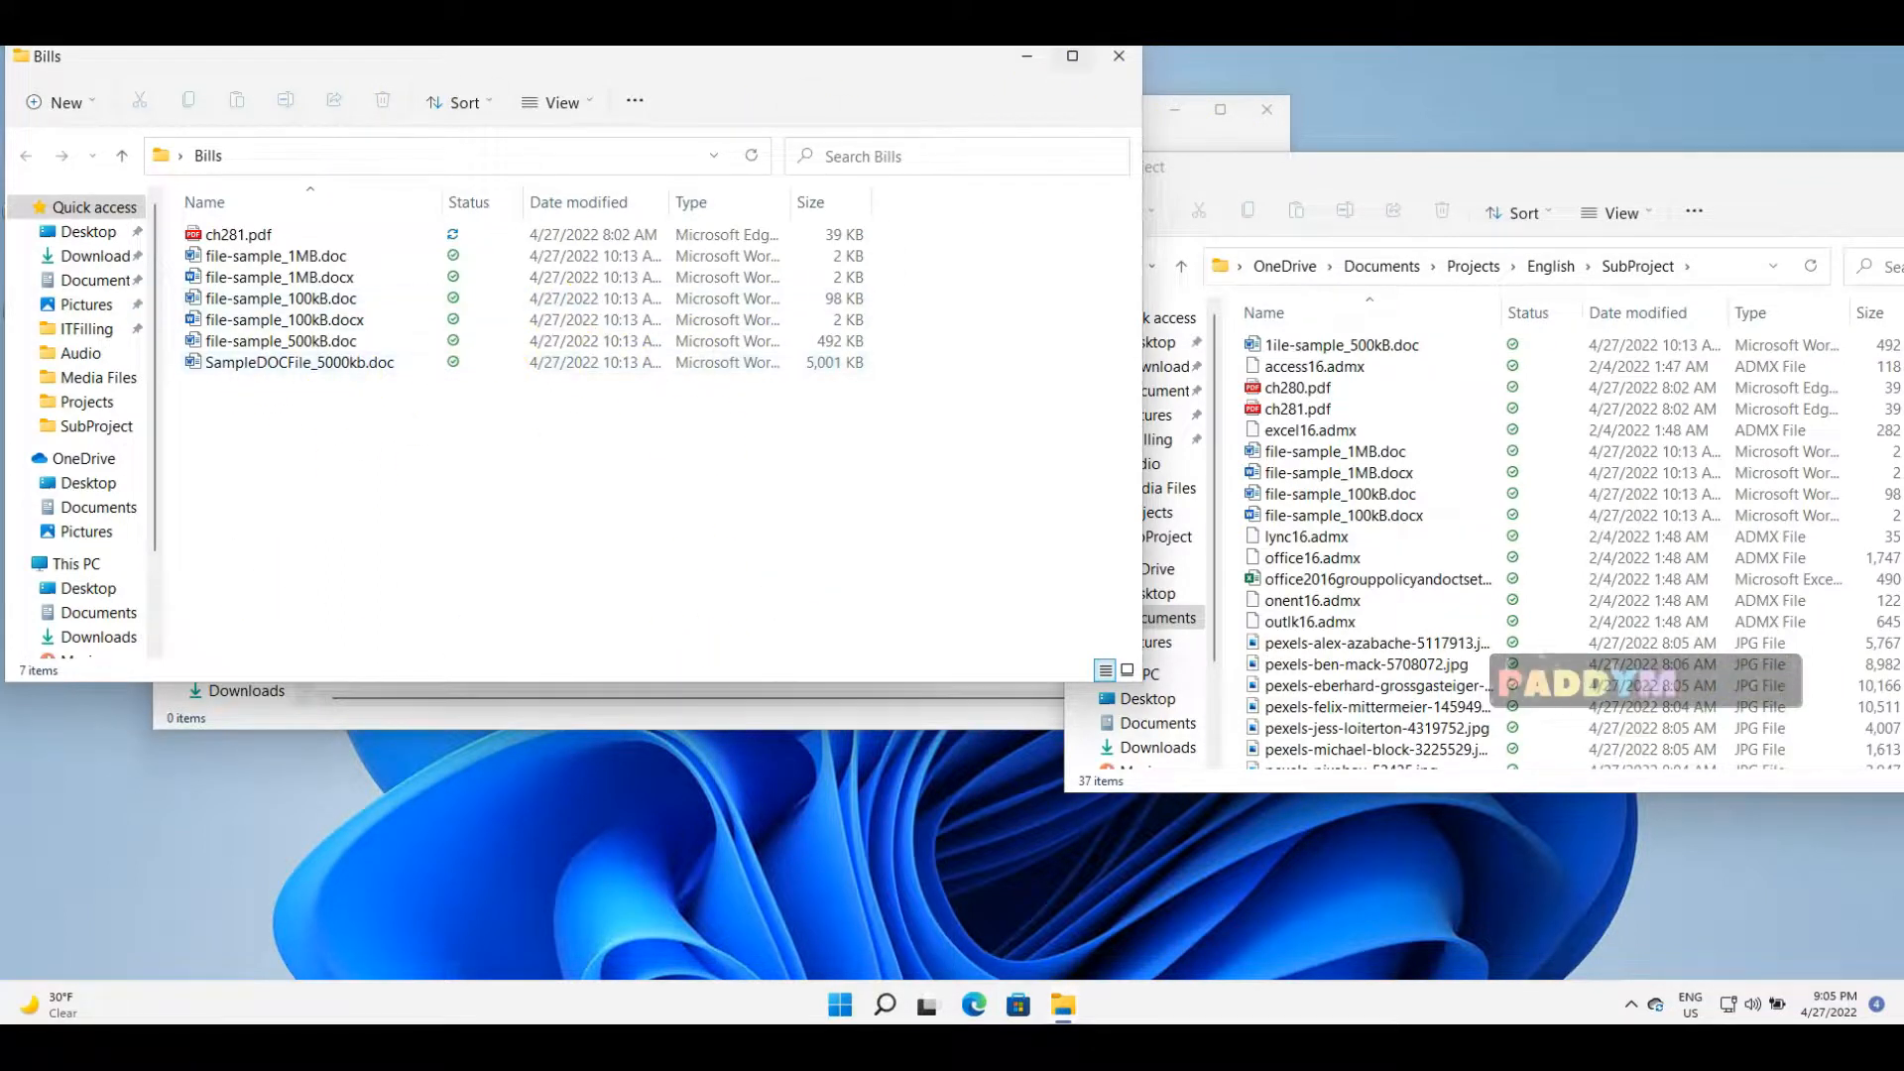
{"action": "left_click", "coordinate": [1109, 66]}
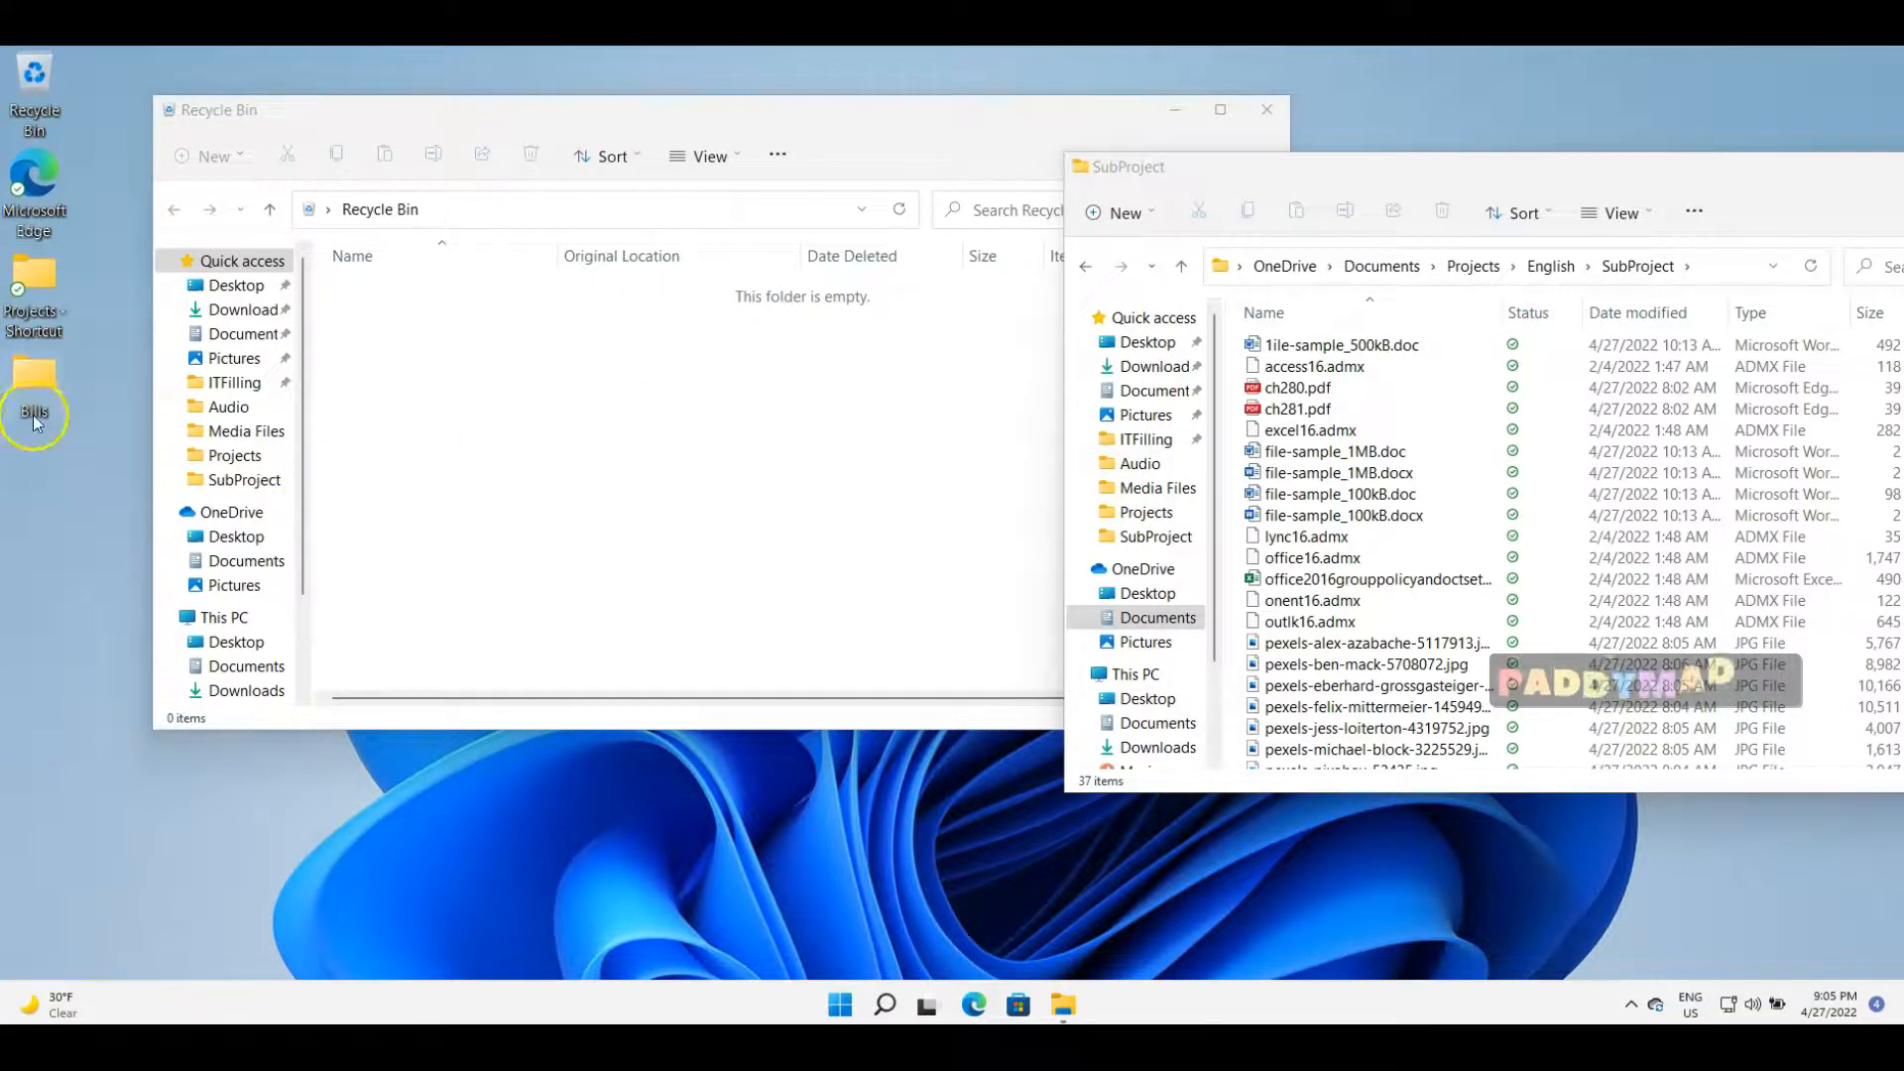
Close the Recycle Bin window and move the desktop's Bills folder onto the Recycle Bin to delete it
{"action": "left_click_drag", "start_coordinate": [616, 119], "coordinate": [735, 101]}
{"action": "left_click", "coordinate": [1286, 103]}
{"action": "left_click_drag", "start_coordinate": [34, 381], "coordinate": [317, 269]}
{"action": "left_click_drag", "start_coordinate": [176, 194], "coordinate": [48, 75]}
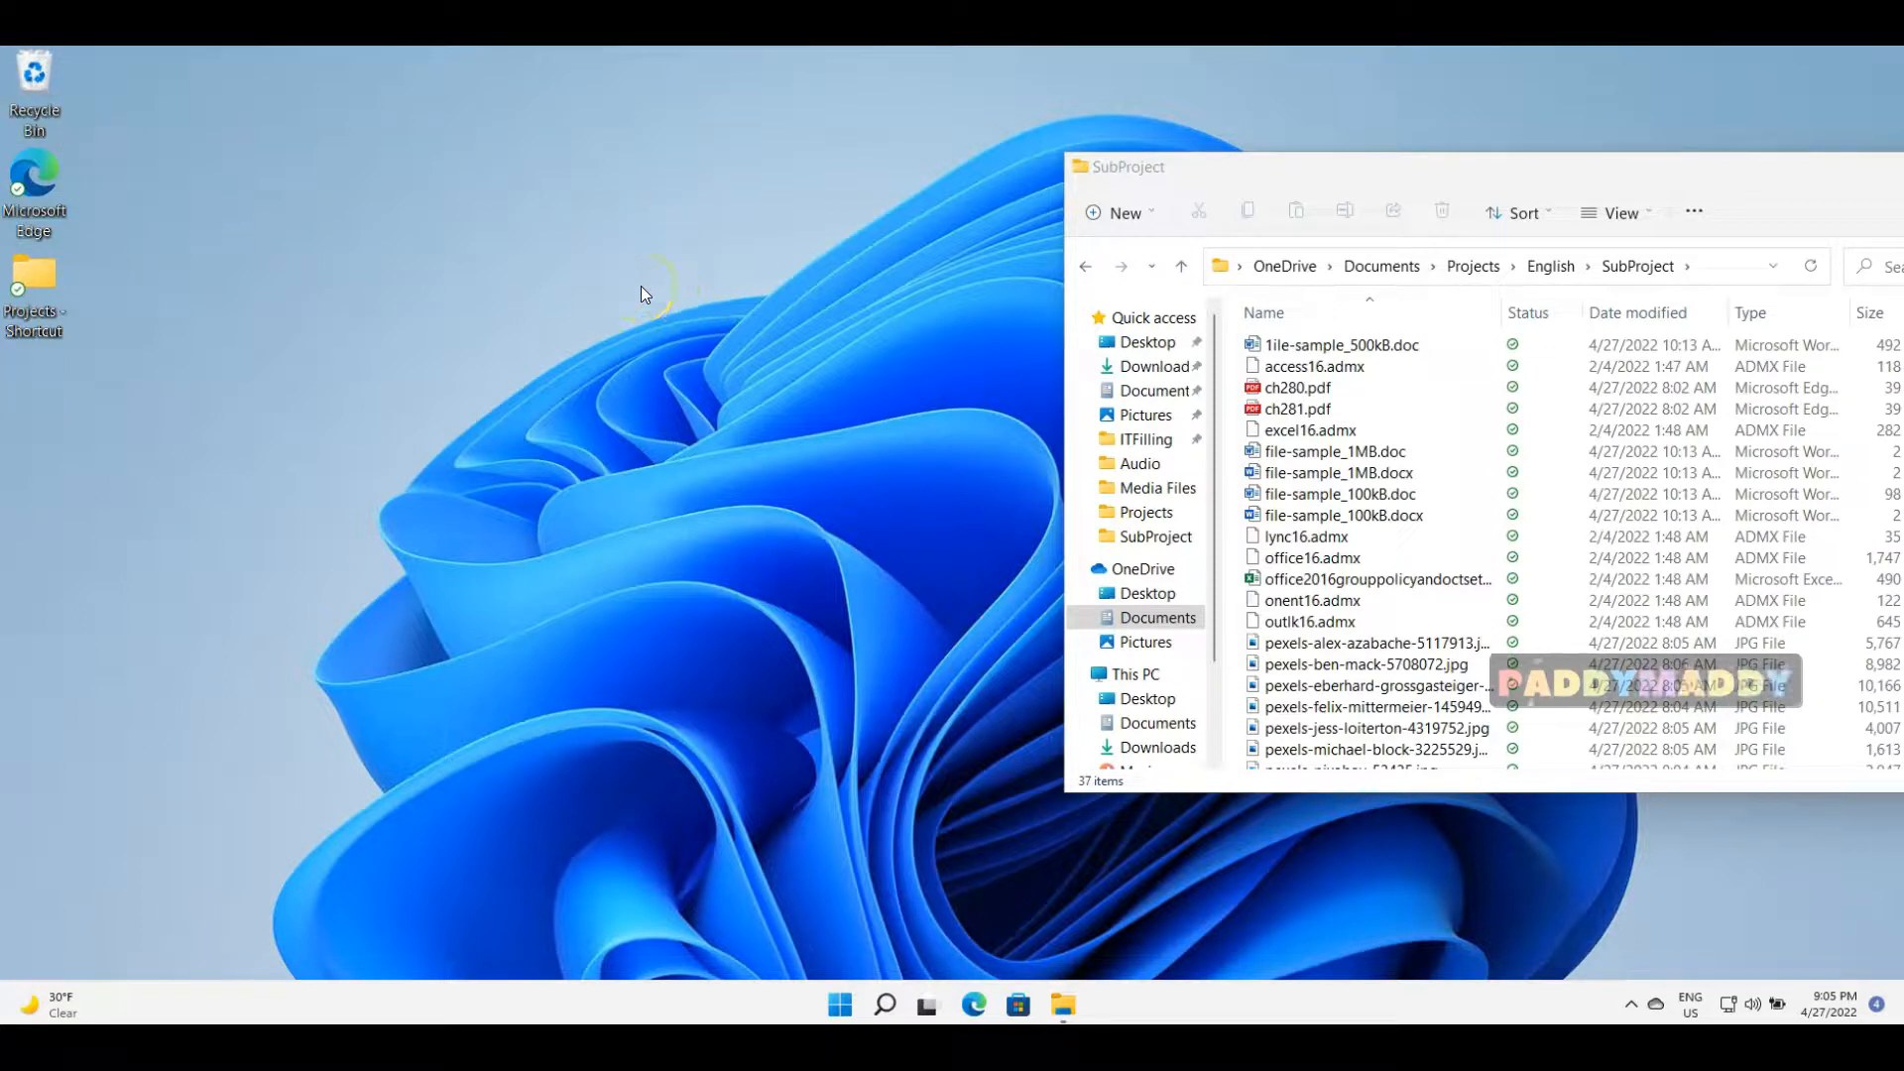
Maximize the SubProject folder window
{"action": "left_click_drag", "start_coordinate": [1745, 185], "coordinate": [1151, 49]}
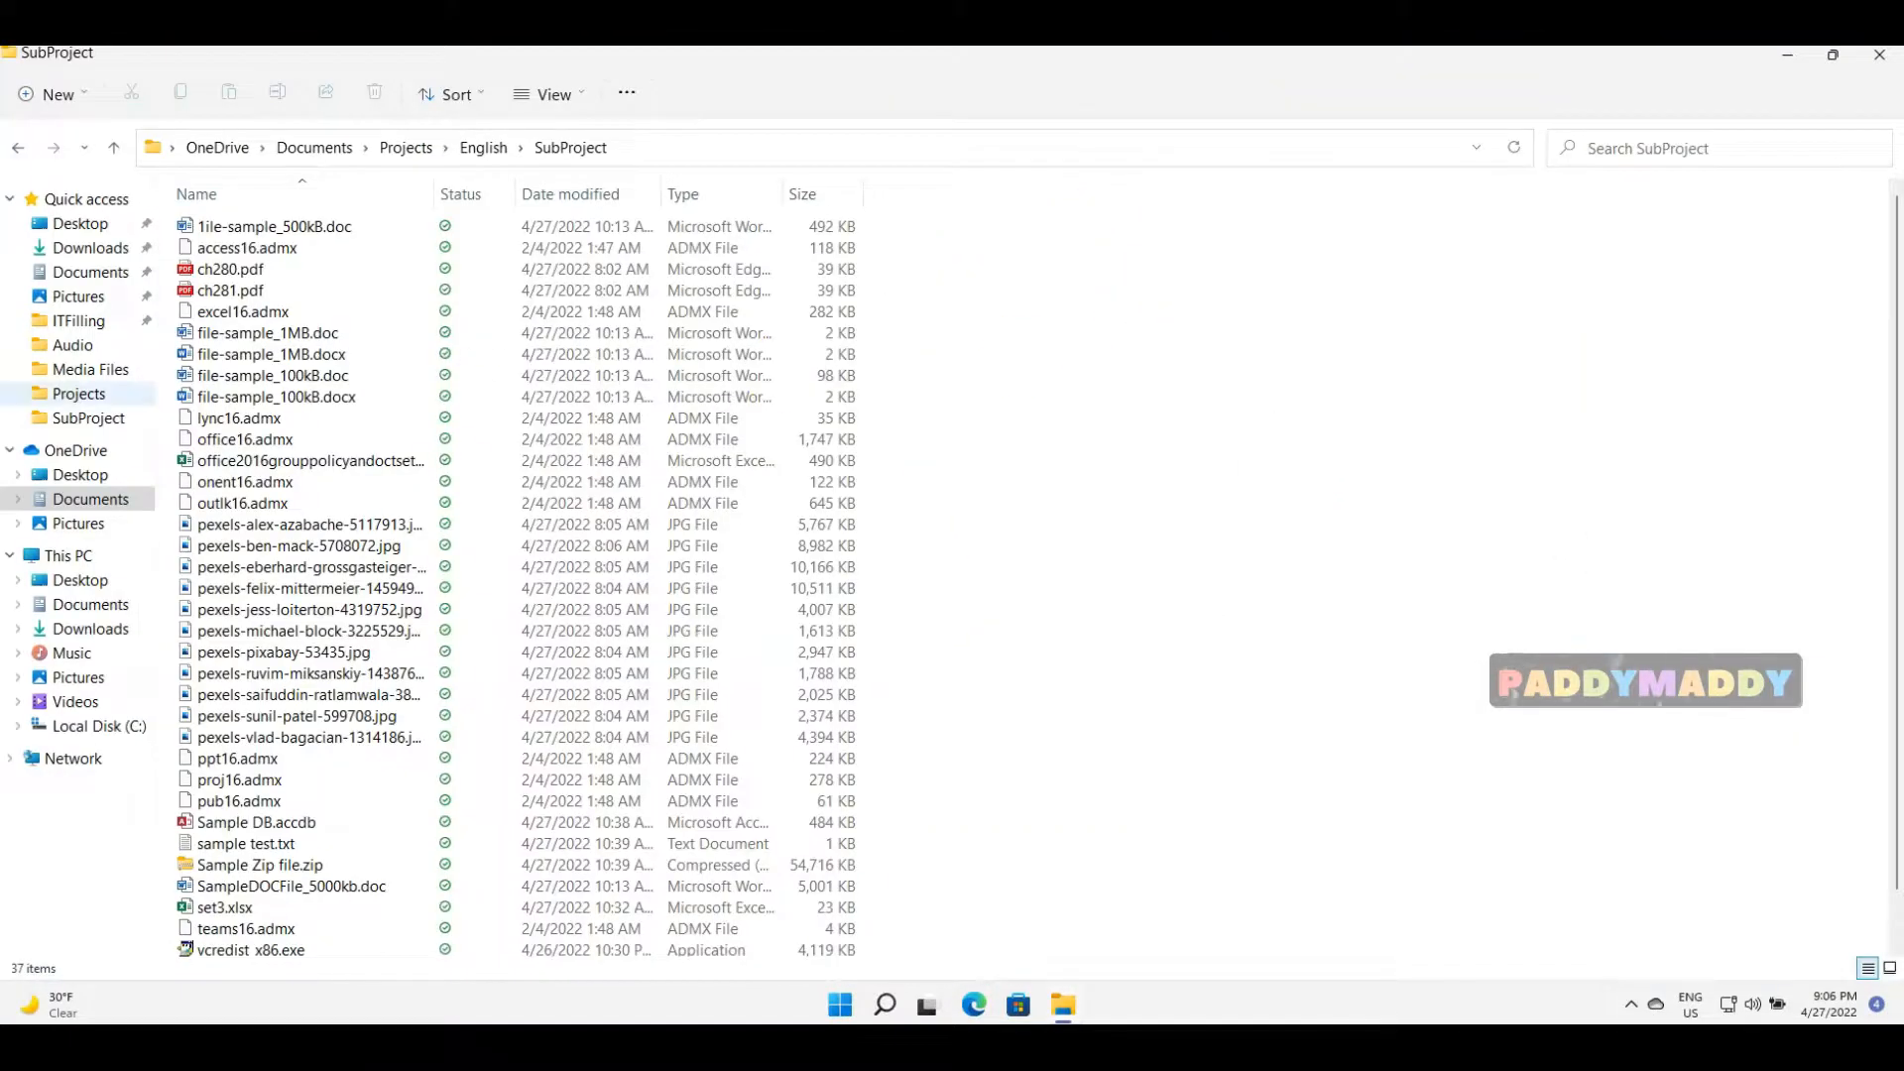